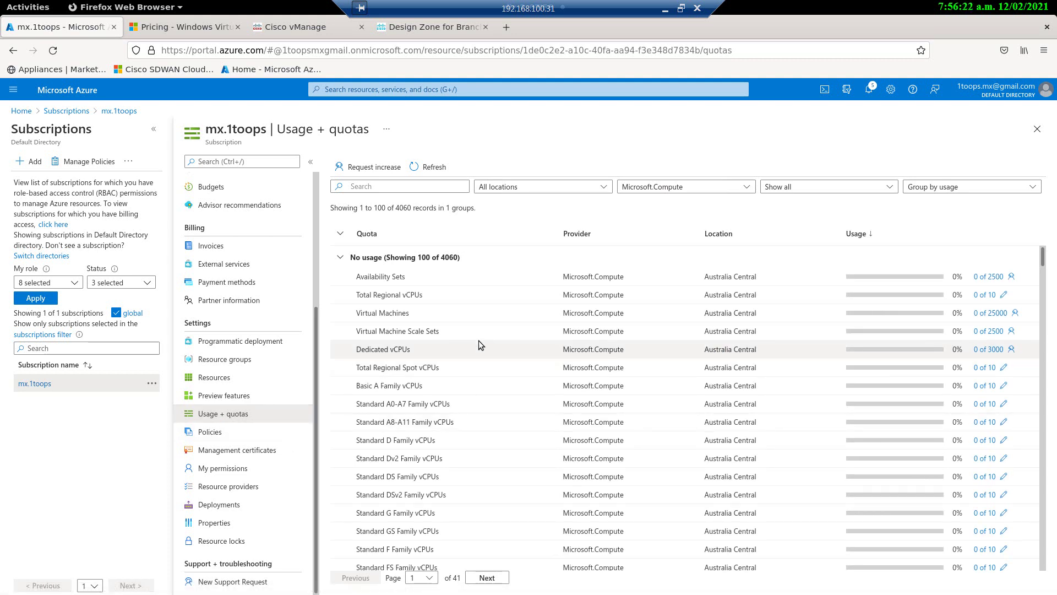
Review the subscription's compute usage quotas and the list of all resources, and return to the portal home page
{"action": "scroll", "coordinate": [491, 323], "scroll_direction": "down", "scroll_amount": 10}
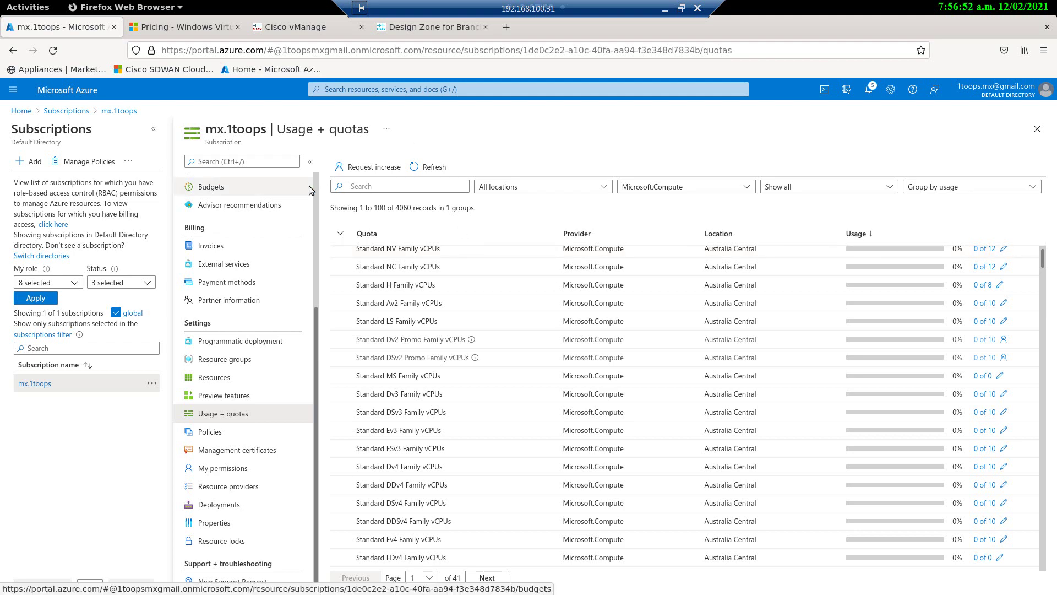
{"action": "left_click", "coordinate": [21, 112]}
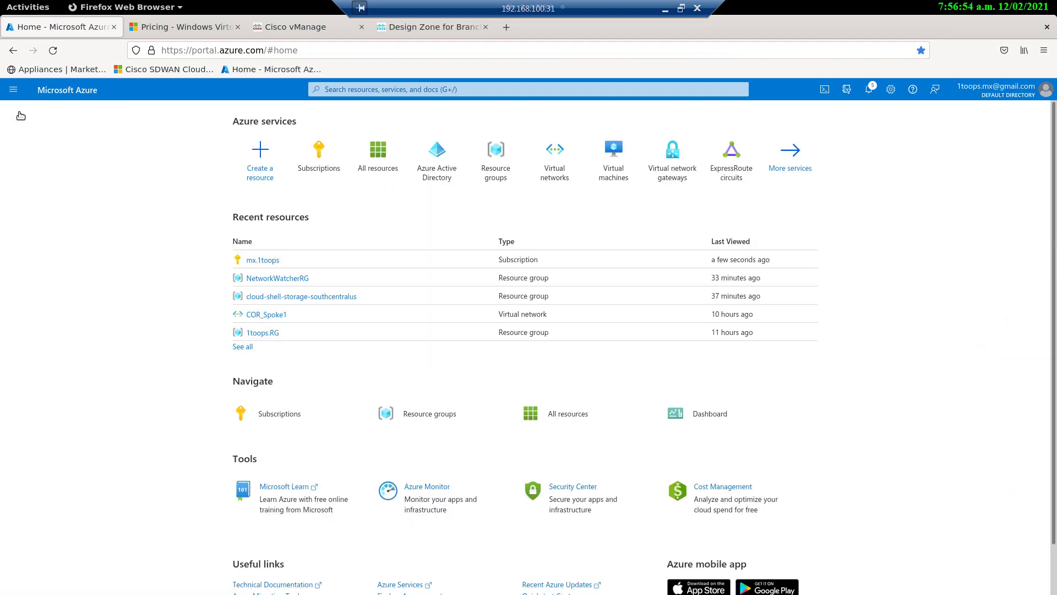
{"action": "left_click", "coordinate": [388, 154]}
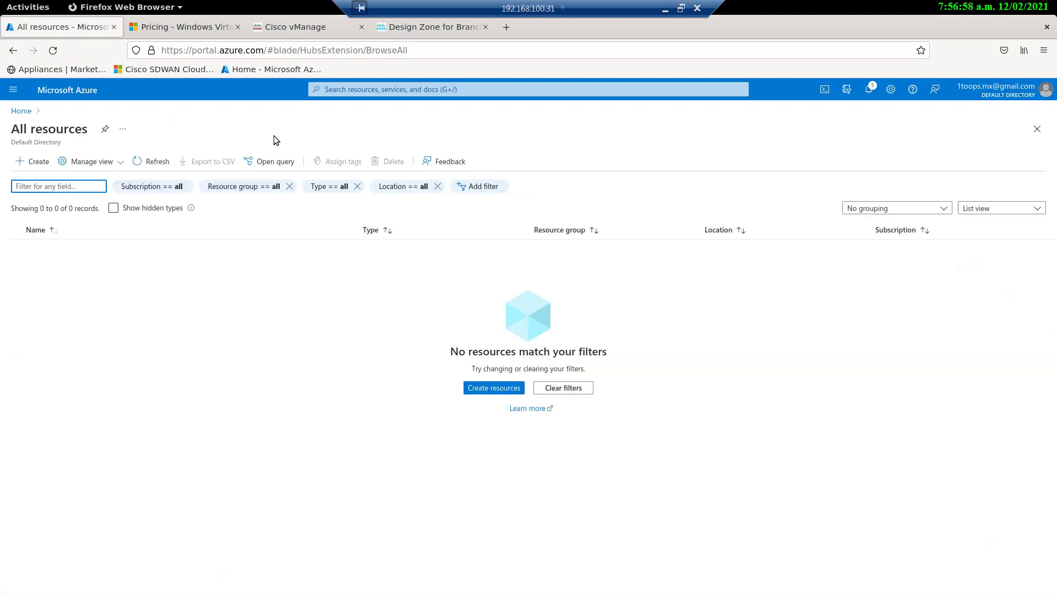
{"action": "left_click", "coordinate": [22, 111]}
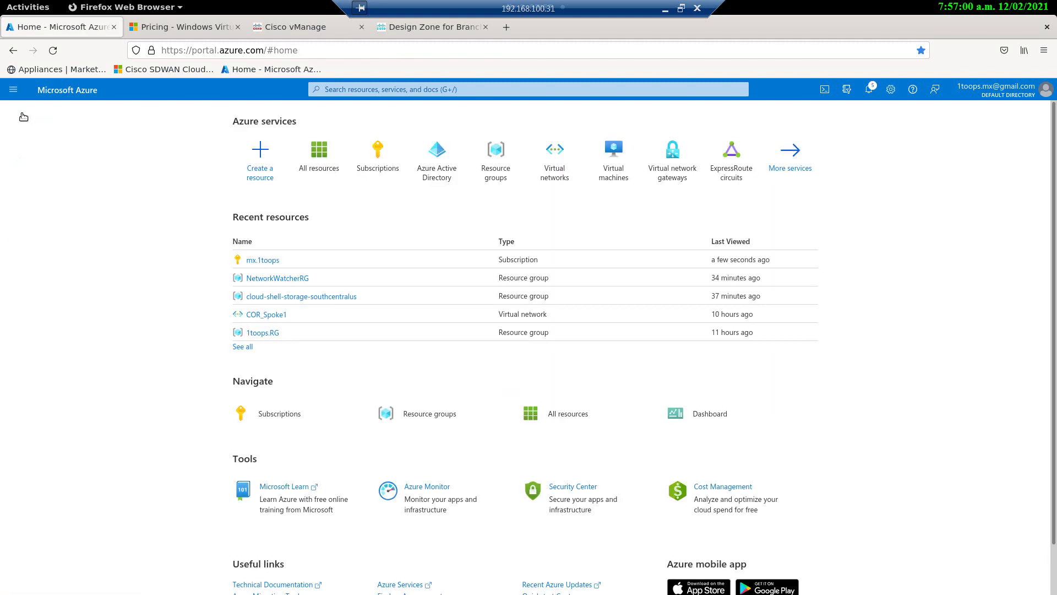
Create a resource group named 1toops.RG under the mx.1toops subscription, keeping the East US region
{"action": "left_click", "coordinate": [496, 159]}
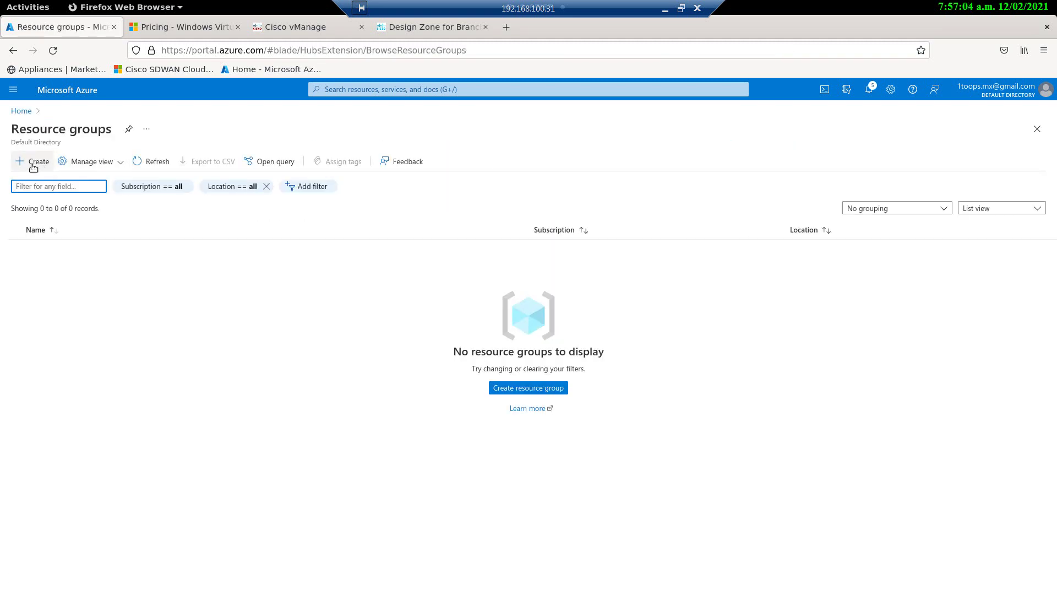
{"action": "left_click", "coordinate": [32, 167]}
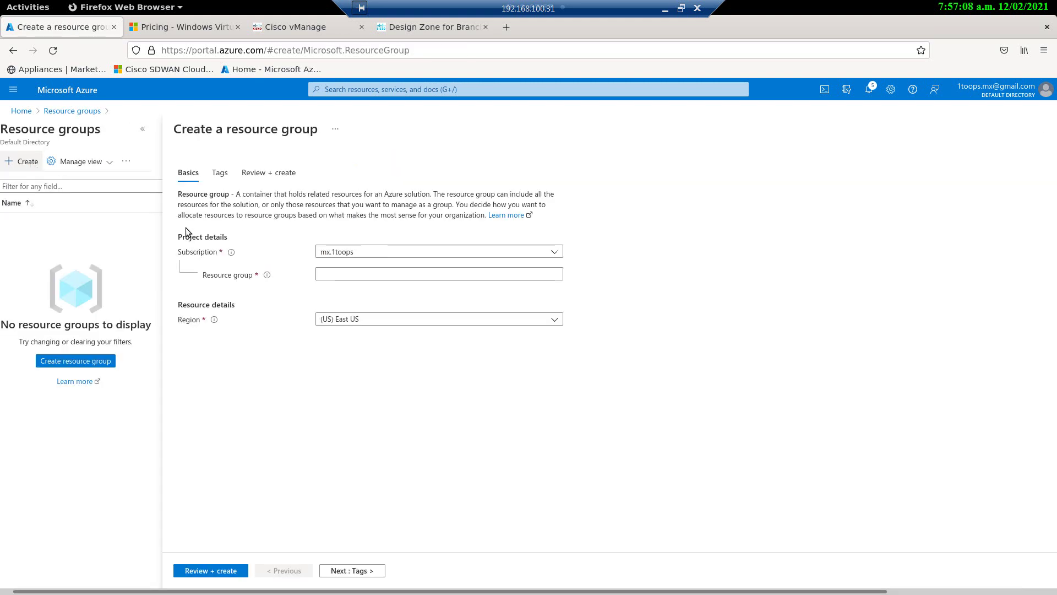
{"action": "left_click", "coordinate": [325, 273]}
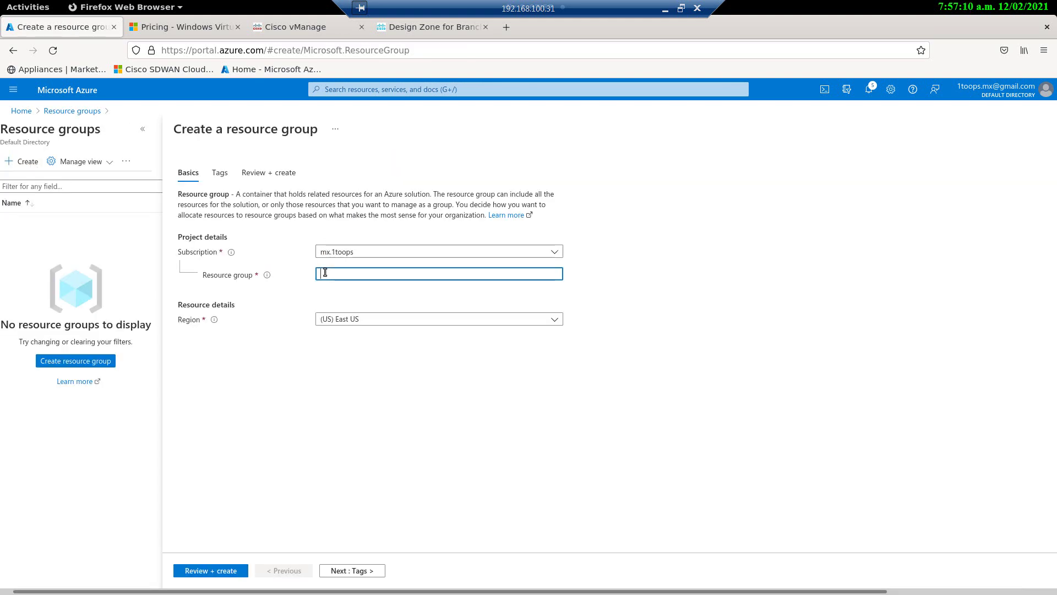
{"action": "type", "text": "1toops.R"}
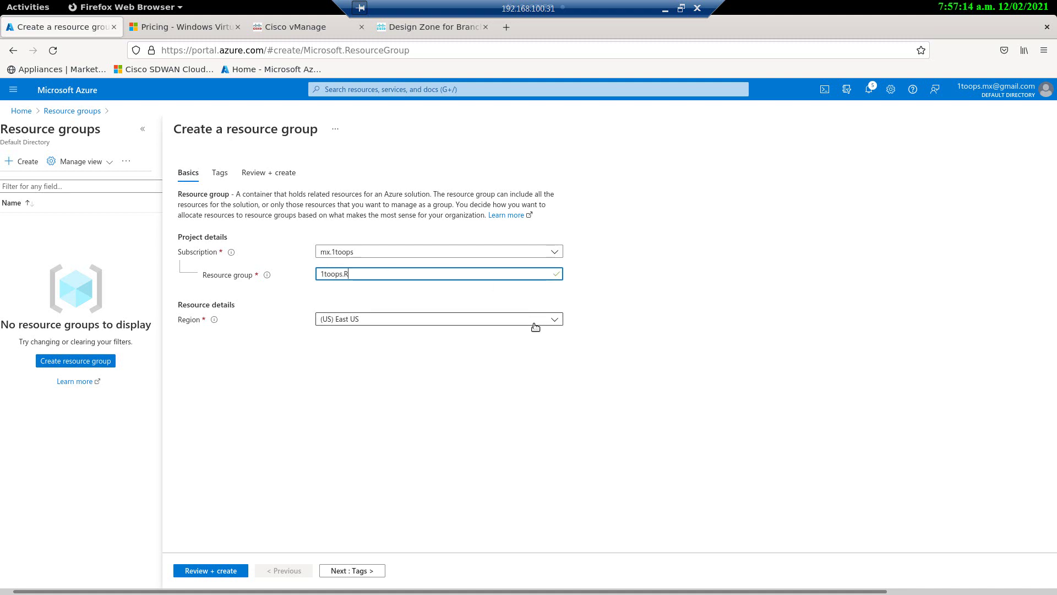
{"action": "type", "text": "G"}
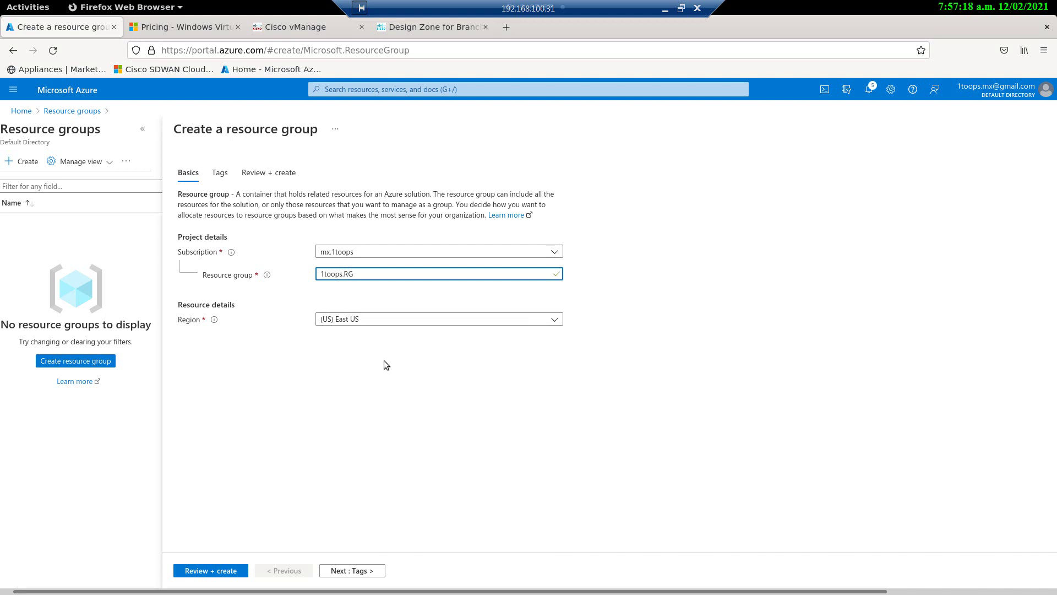
{"action": "left_click", "coordinate": [189, 570]}
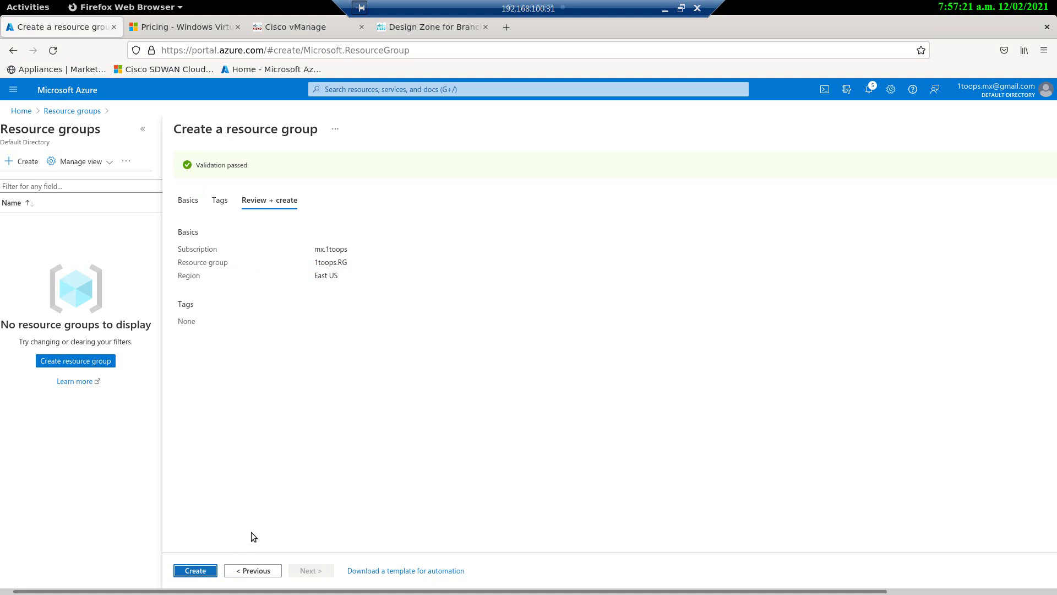
{"action": "left_click", "coordinate": [198, 571]}
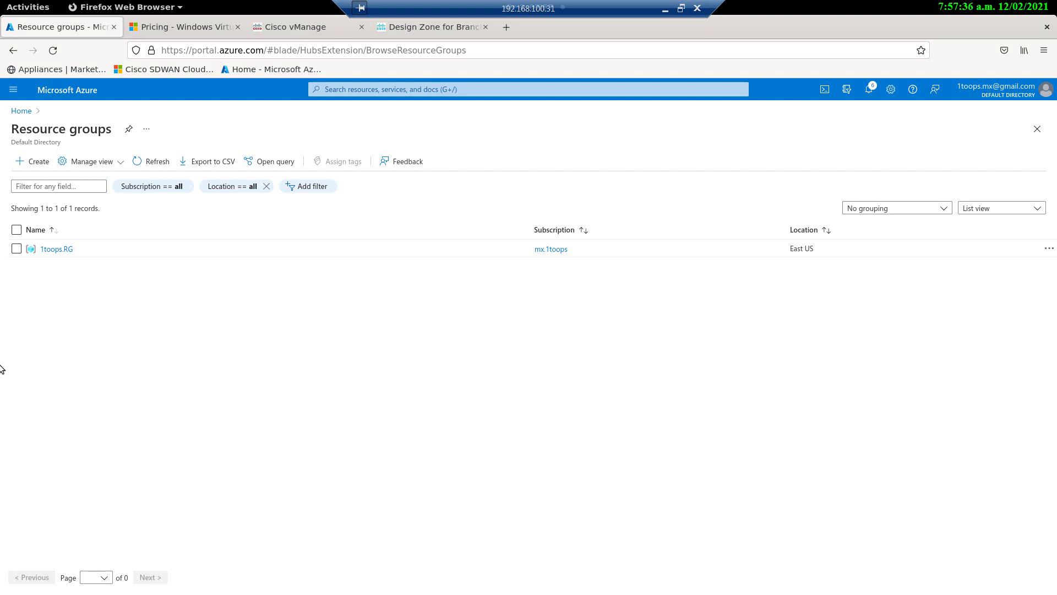
Start creating a new virtual network and assign it to the 1toops.RG resource group
{"action": "left_click", "coordinate": [22, 111]}
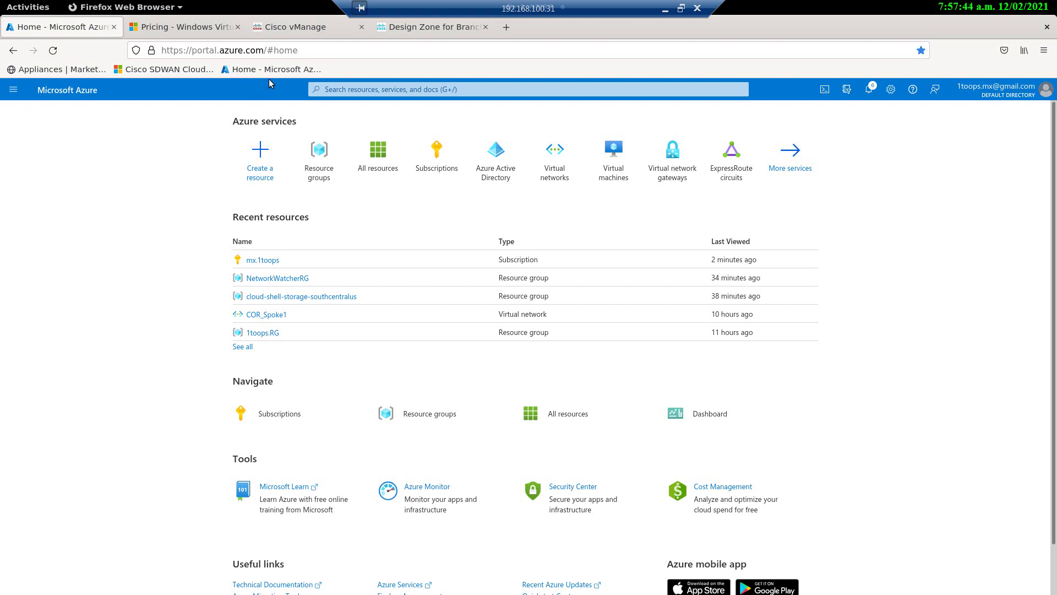
{"action": "left_click", "coordinate": [562, 165]}
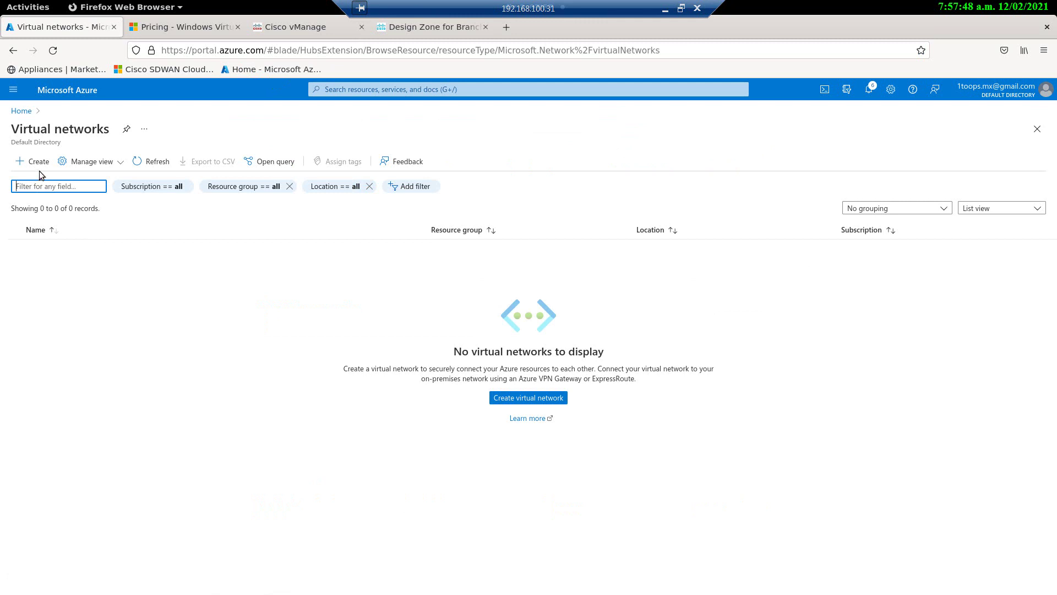
{"action": "left_click", "coordinate": [38, 165]}
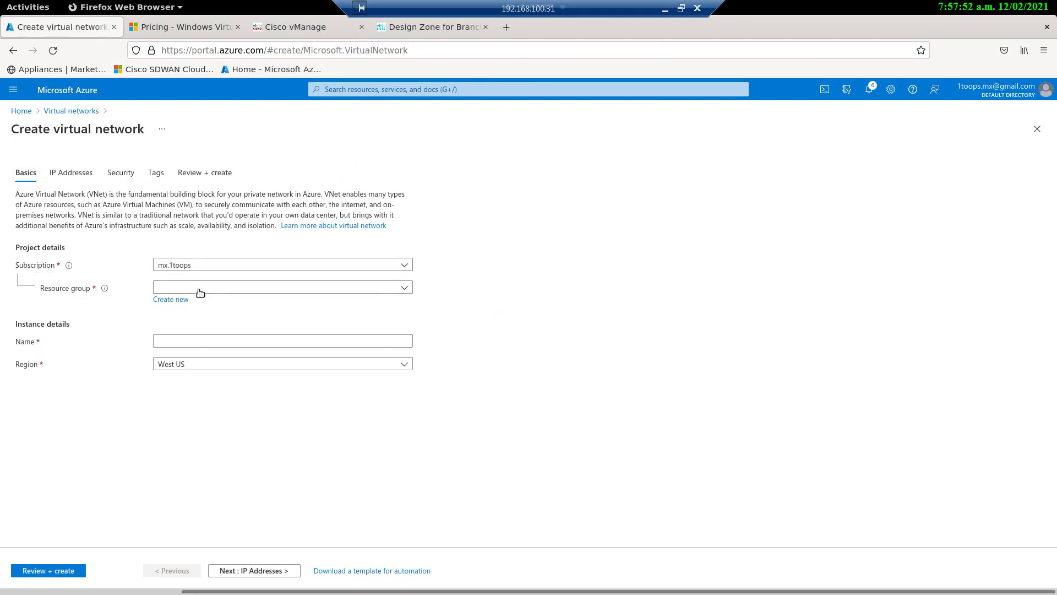
{"action": "left_click", "coordinate": [200, 289]}
{"action": "left_click", "coordinate": [185, 327]}
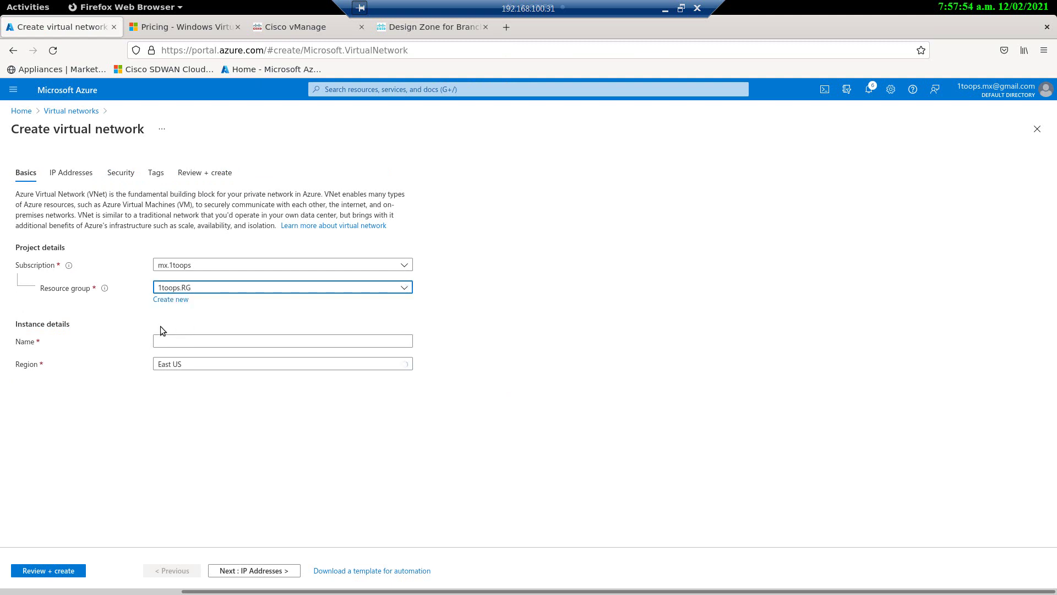
Name the virtual network COR_Spoke1, copying the name from the CoR Azure notes in Text Editor
{"action": "left_click", "coordinate": [174, 345]}
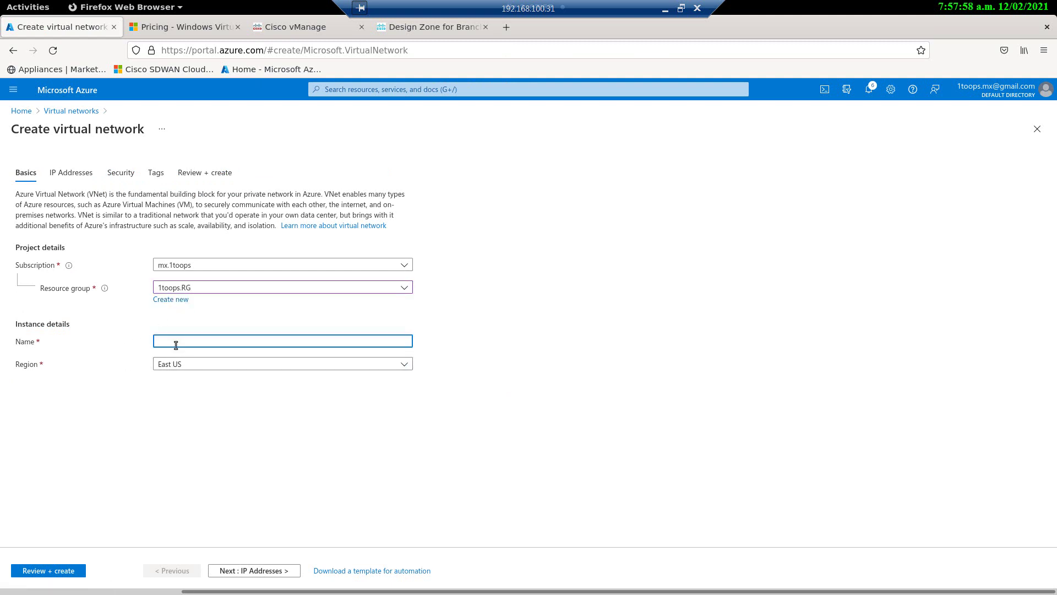
{"action": "key", "text": "alt+Tab"}
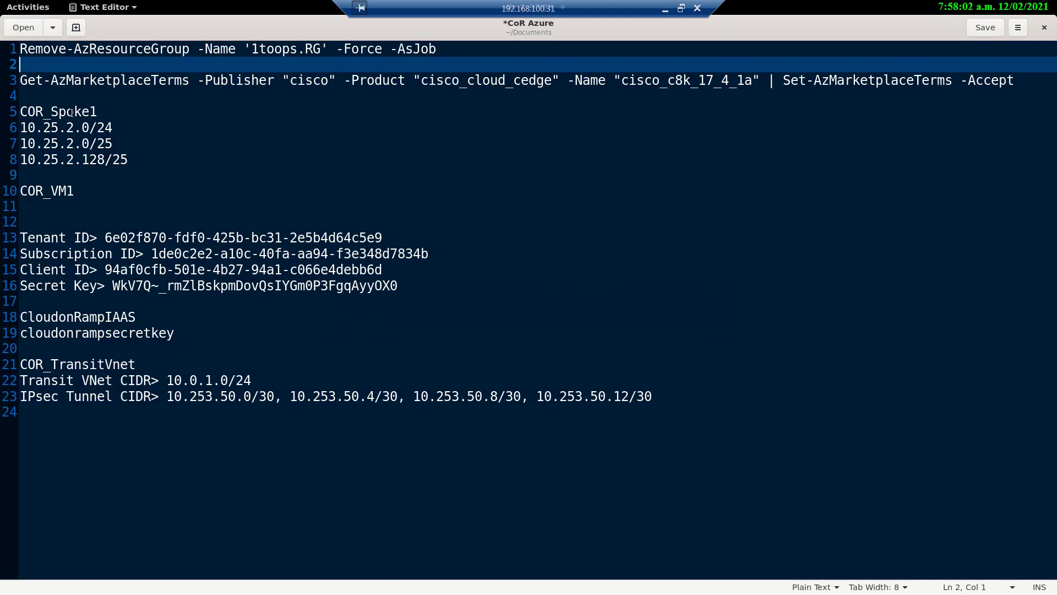
{"action": "double_click", "coordinate": [51, 112]}
{"action": "left_click_drag", "start_coordinate": [50, 112], "coordinate": [19, 113]}
{"action": "key", "text": "ctrl+c"}
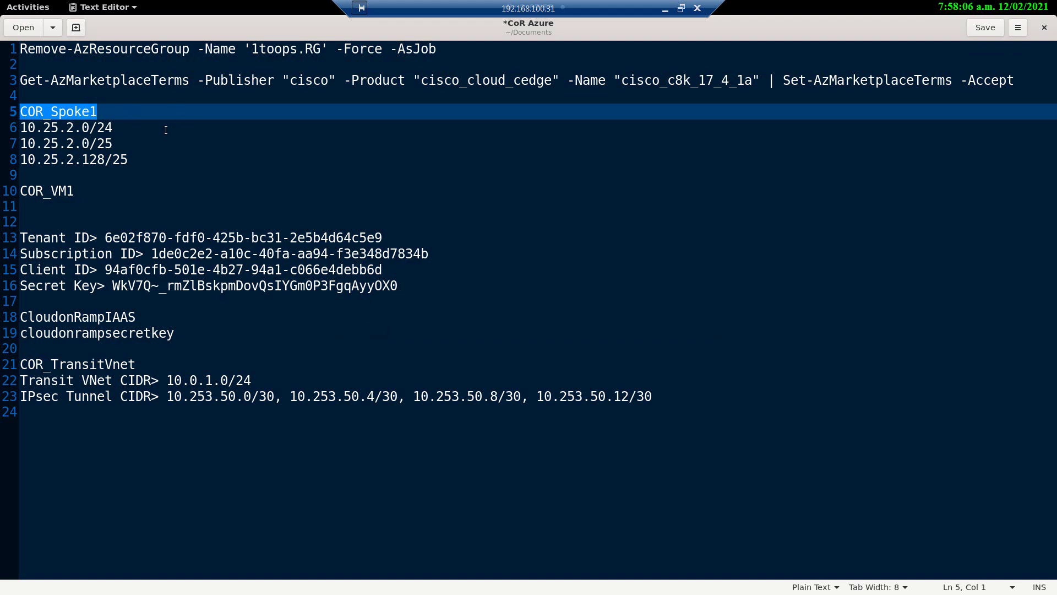
{"action": "key", "text": "alt+Tab"}
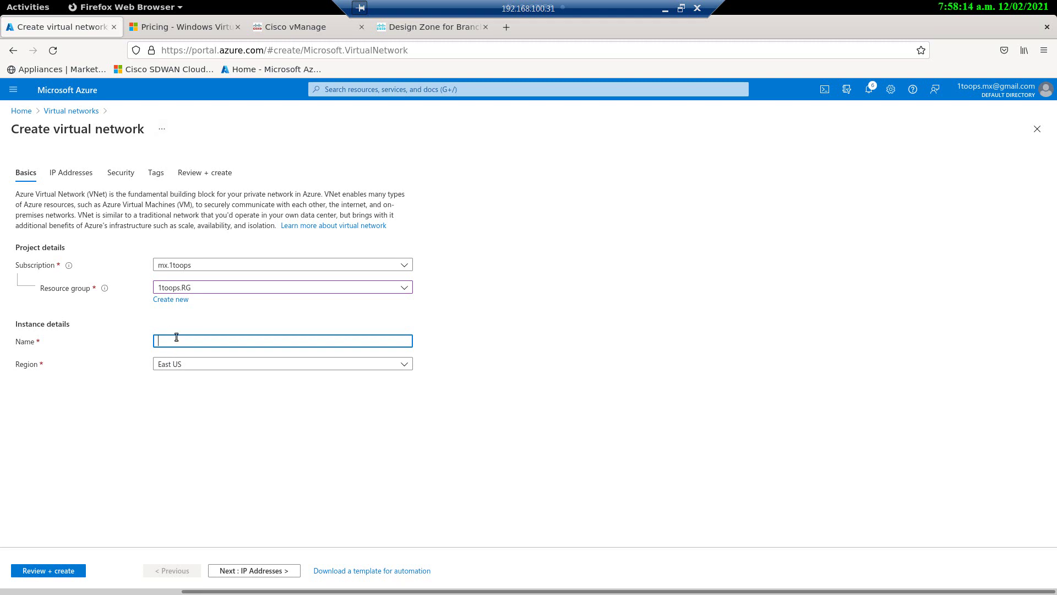
{"action": "key", "text": "ctrl+v"}
Set the virtual network's region to West US
{"action": "left_click", "coordinate": [192, 368]}
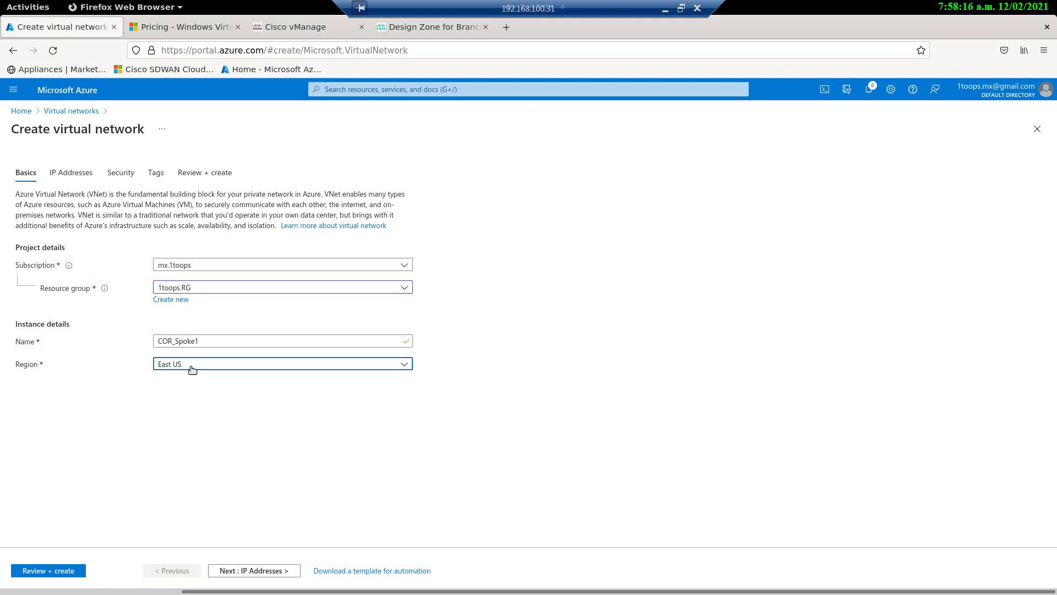
{"action": "type", "text": "we"}
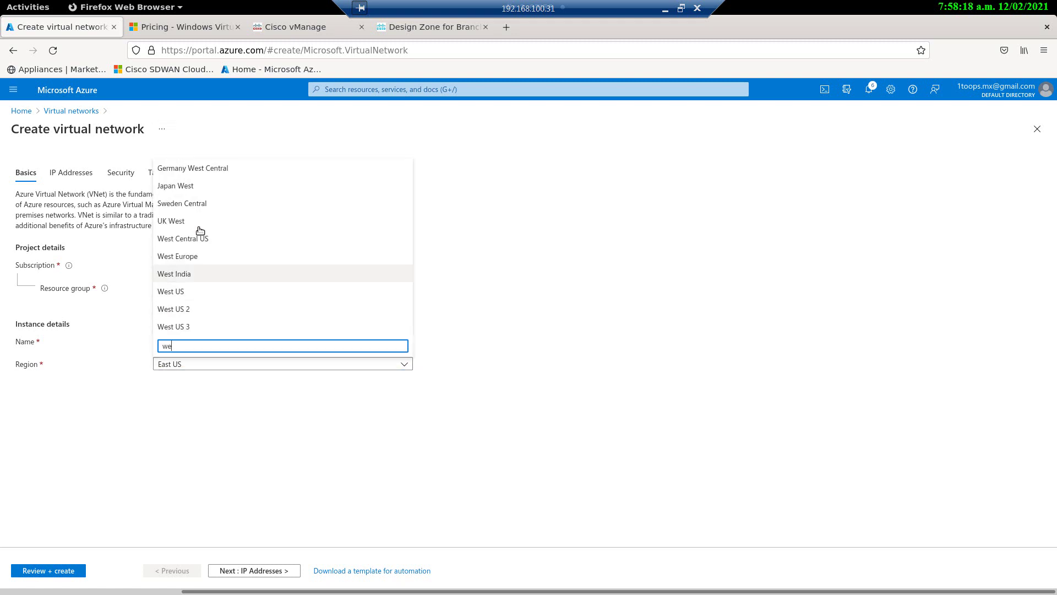
{"action": "left_click", "coordinate": [175, 295]}
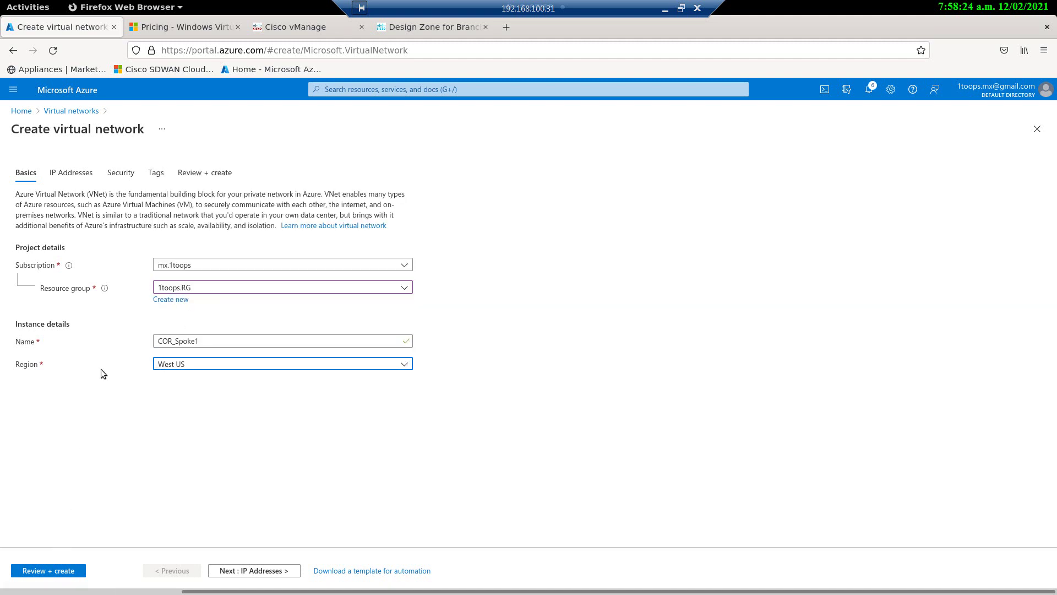
Replace the default IPv4 address space with 10.25.2.0/24, copied from the CoR Azure notes in Text Editor
{"action": "left_click", "coordinate": [70, 173]}
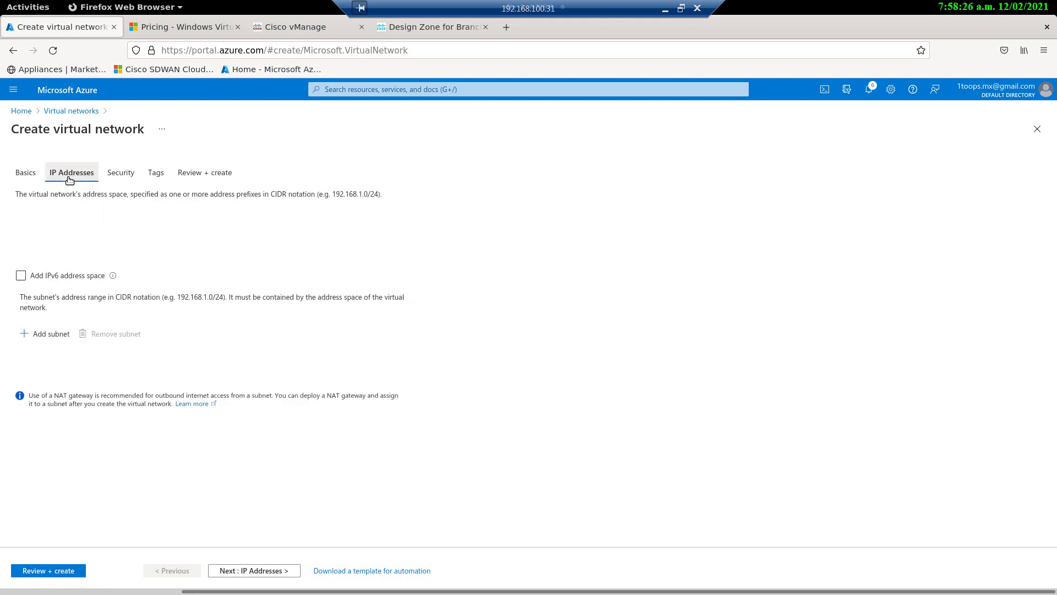
{"action": "mouse_move", "coordinate": [108, 239]}
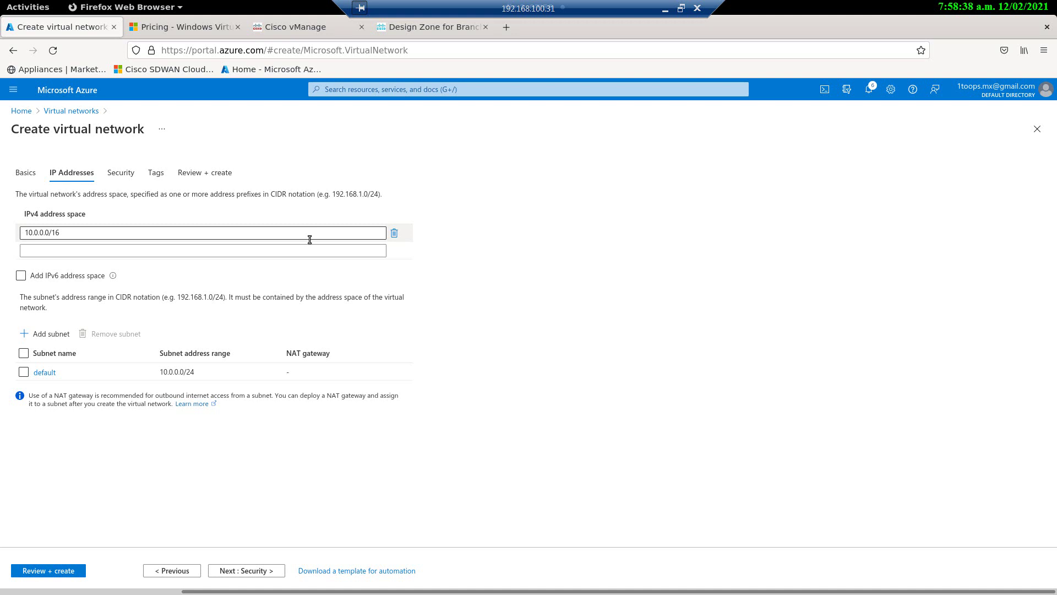
{"action": "left_click", "coordinate": [394, 233]}
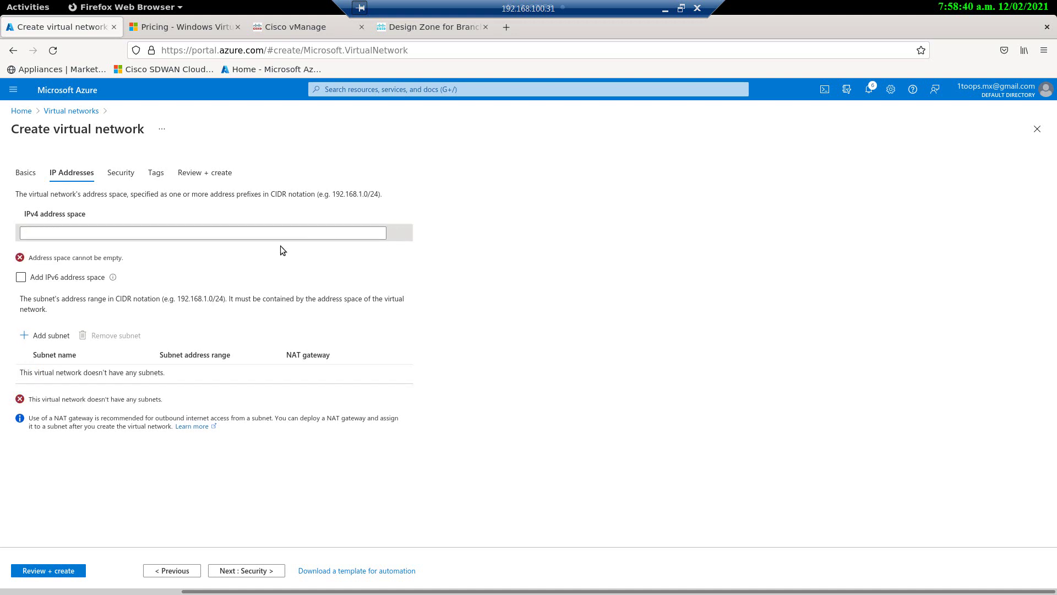
{"action": "key", "text": "alt+Tab"}
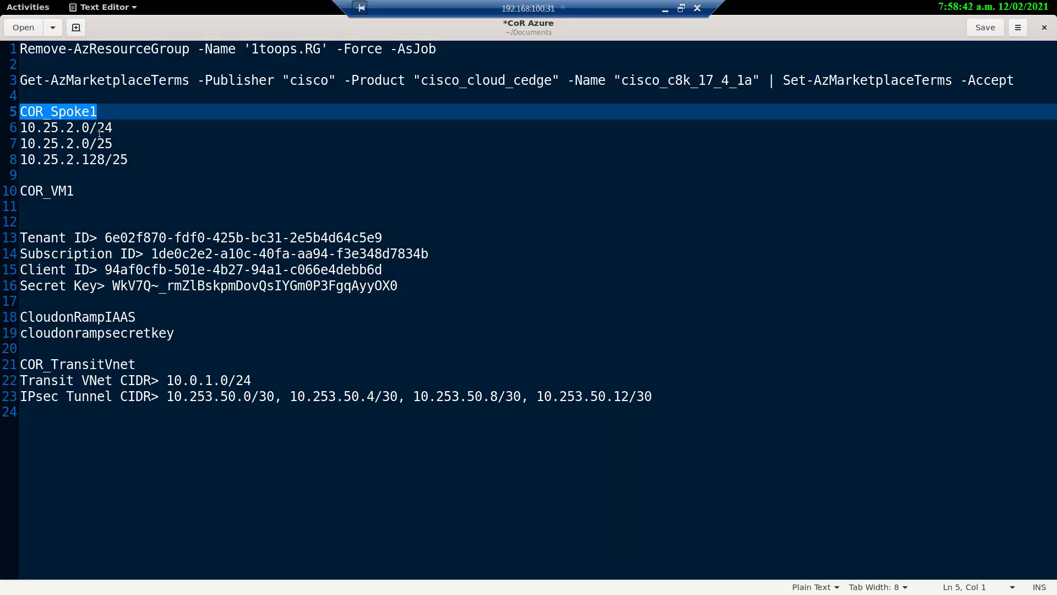
{"action": "left_click_drag", "start_coordinate": [114, 128], "coordinate": [10, 130]}
{"action": "key", "text": "ctrl+c"}
{"action": "key", "text": "alt+Tab"}
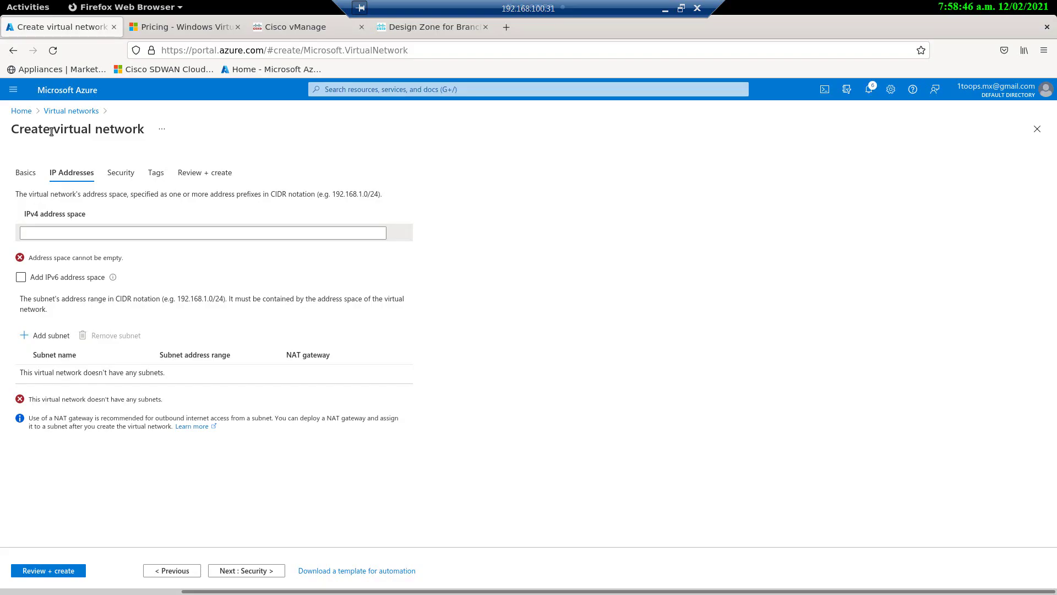
{"action": "left_click", "coordinate": [141, 230]}
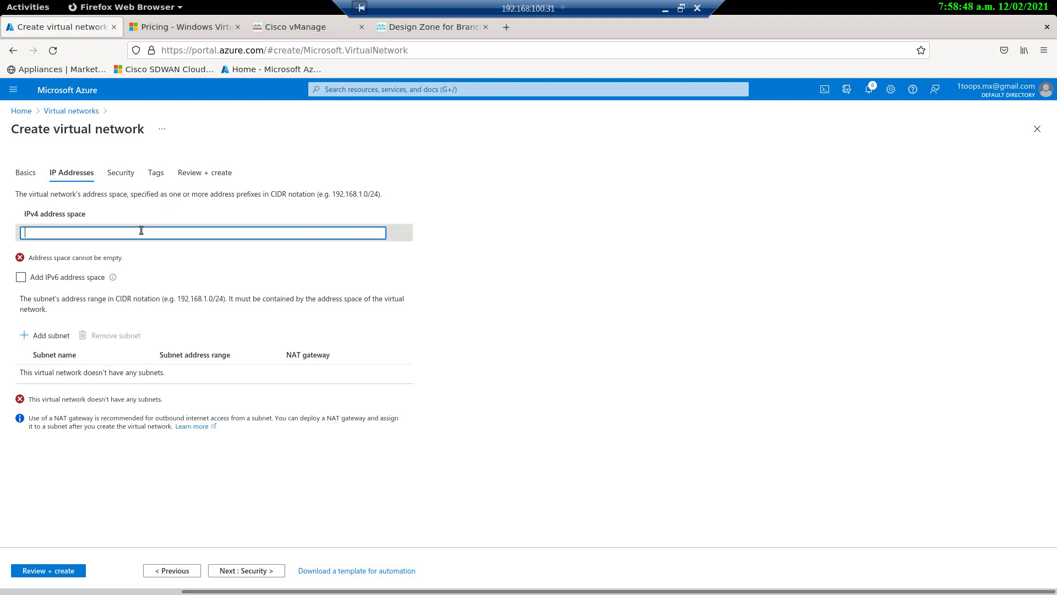
{"action": "key", "text": "ctrl+v"}
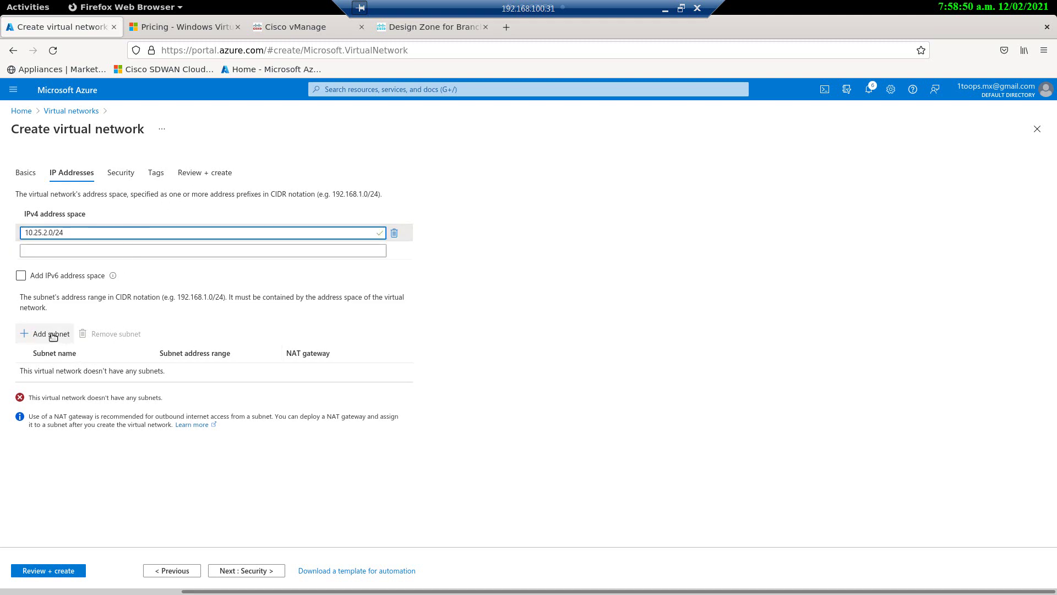
Start adding a subnet to the virtual network and name it workload_cor
{"action": "left_click", "coordinate": [53, 336]}
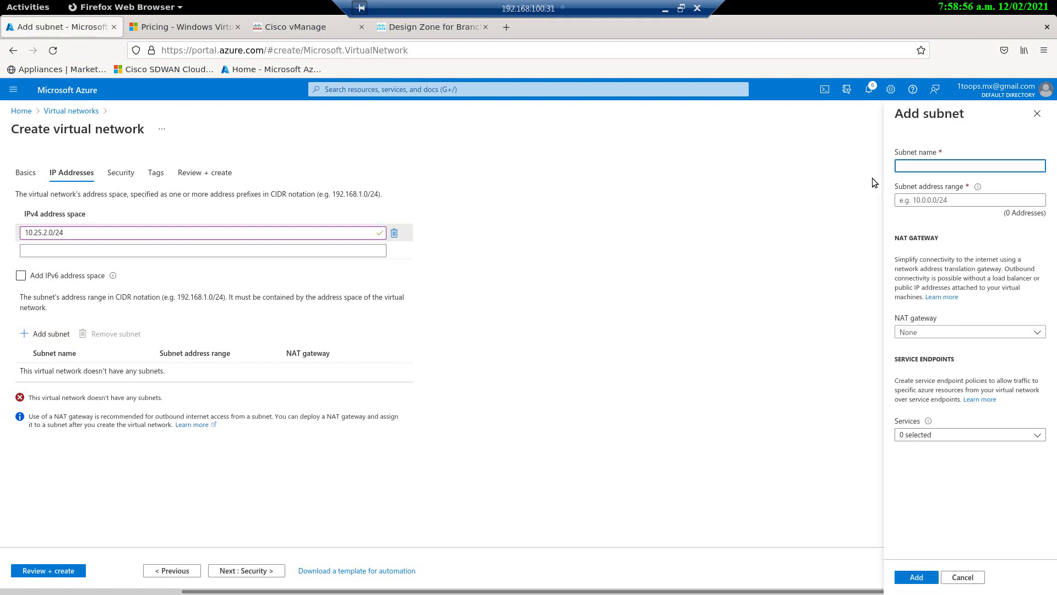
{"action": "type", "text": "HOS"}
{"action": "key", "text": "BackSpace"}
{"action": "key", "text": "BackSpace"}
{"action": "key", "text": "BackSpace"}
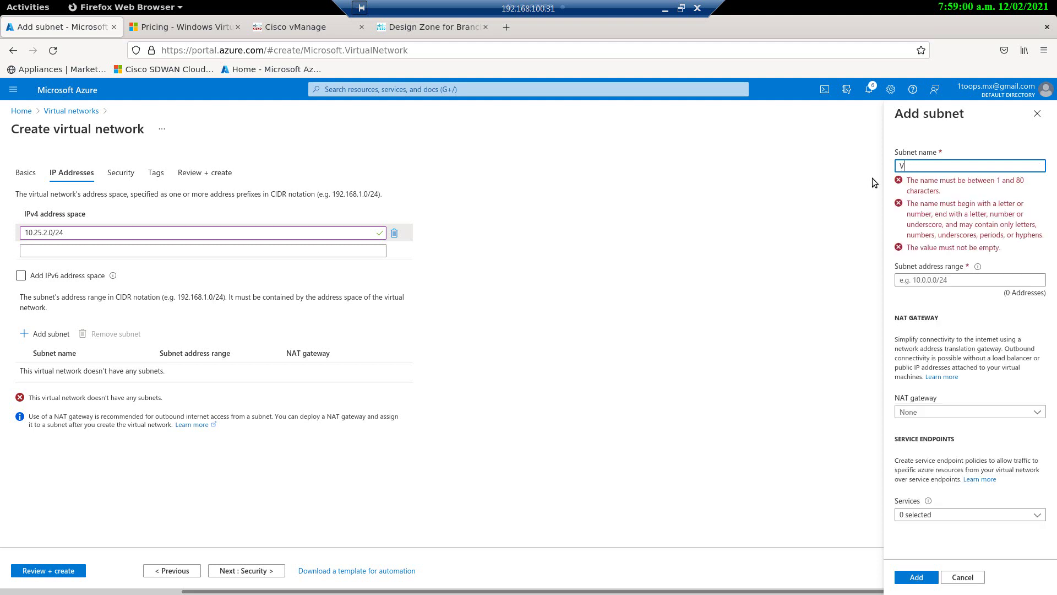
{"action": "type", "text": "V"}
{"action": "key", "text": "BackSpace"}
{"action": "type", "text": "worklo"}
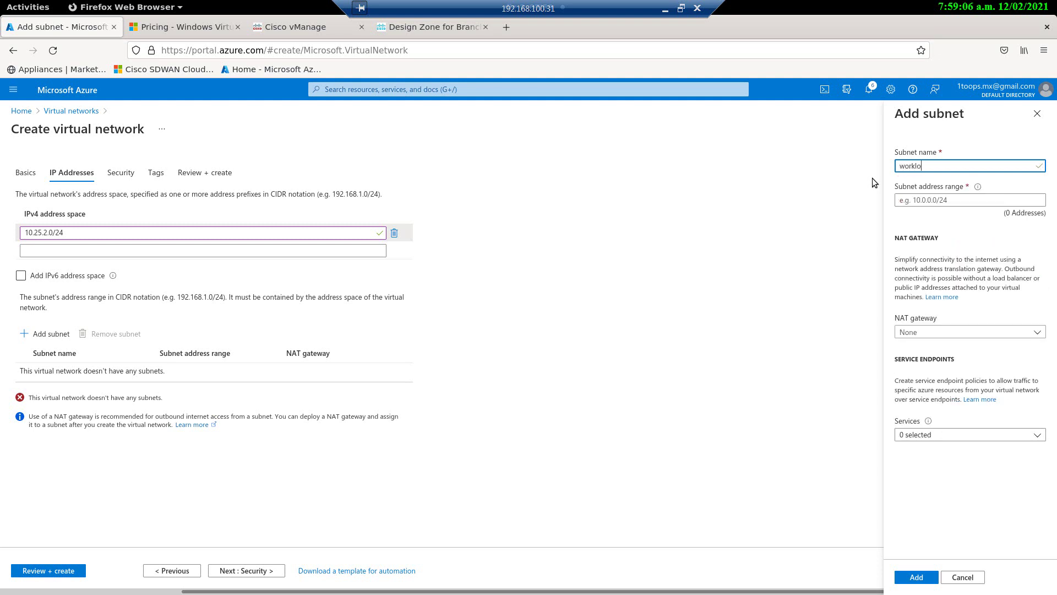
{"action": "type", "text": "ad_cor"}
Set the workload_cor subnet's address range to 10.25.2.0/25, copied from the CoR Azure notes in Text Editor
{"action": "left_click", "coordinate": [956, 202]}
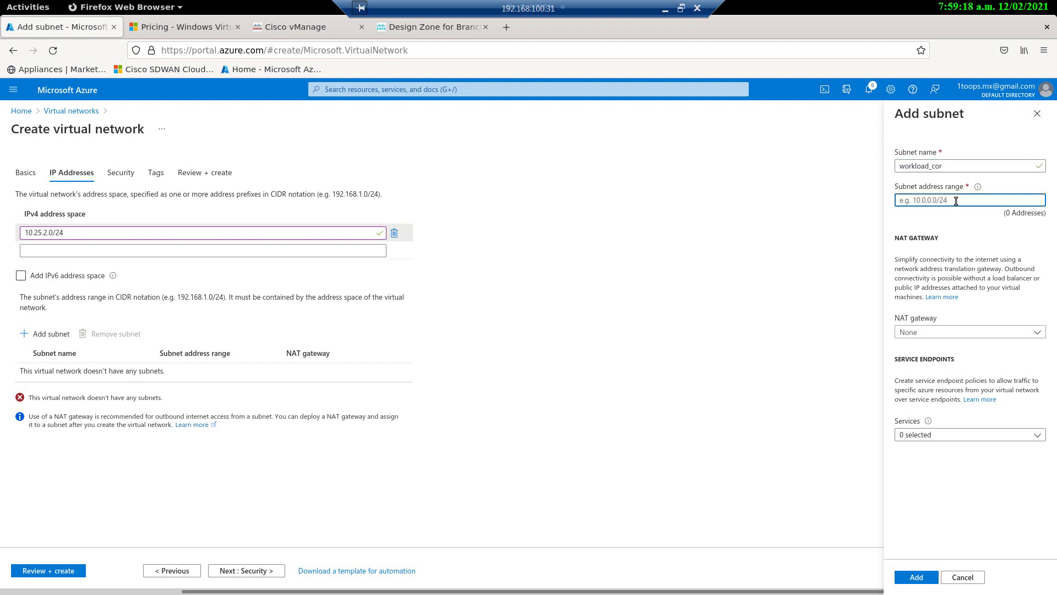
{"action": "key", "text": "alt+Tab"}
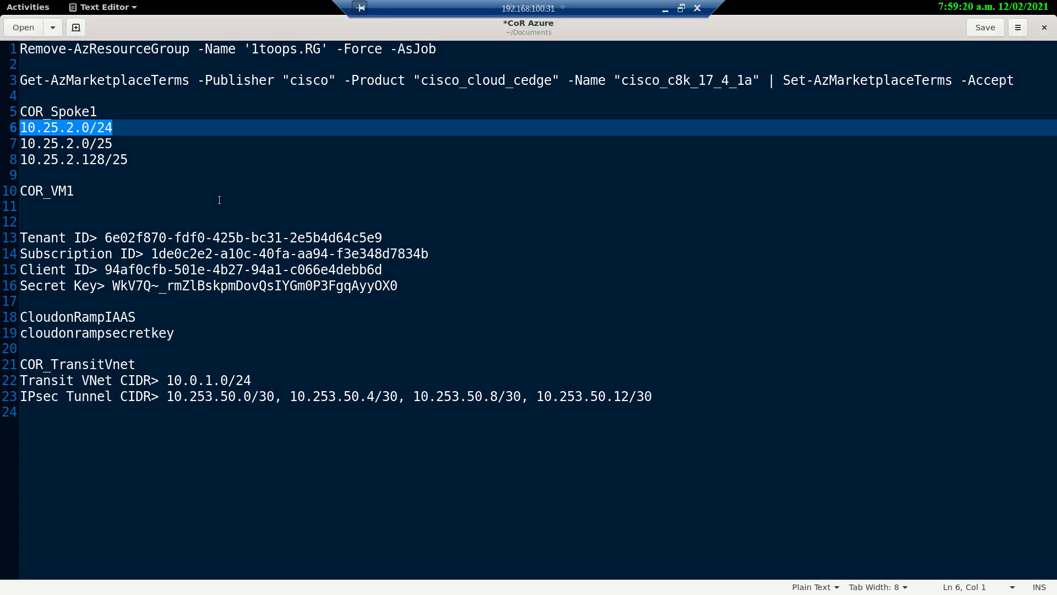
{"action": "left_click", "coordinate": [10, 149]}
{"action": "key", "text": "ctrl+c"}
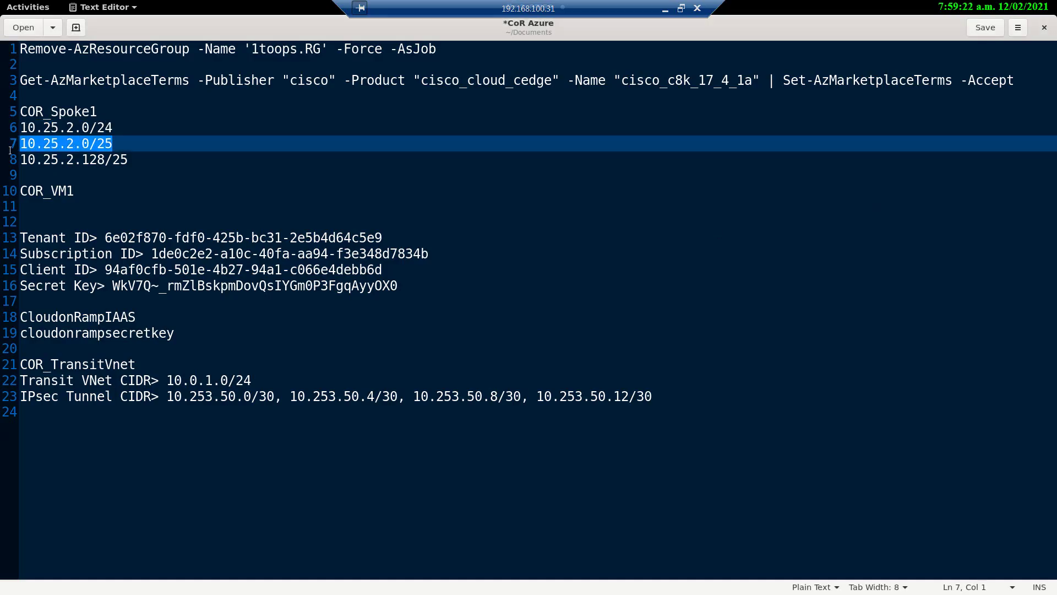
{"action": "key", "text": "alt+Tab"}
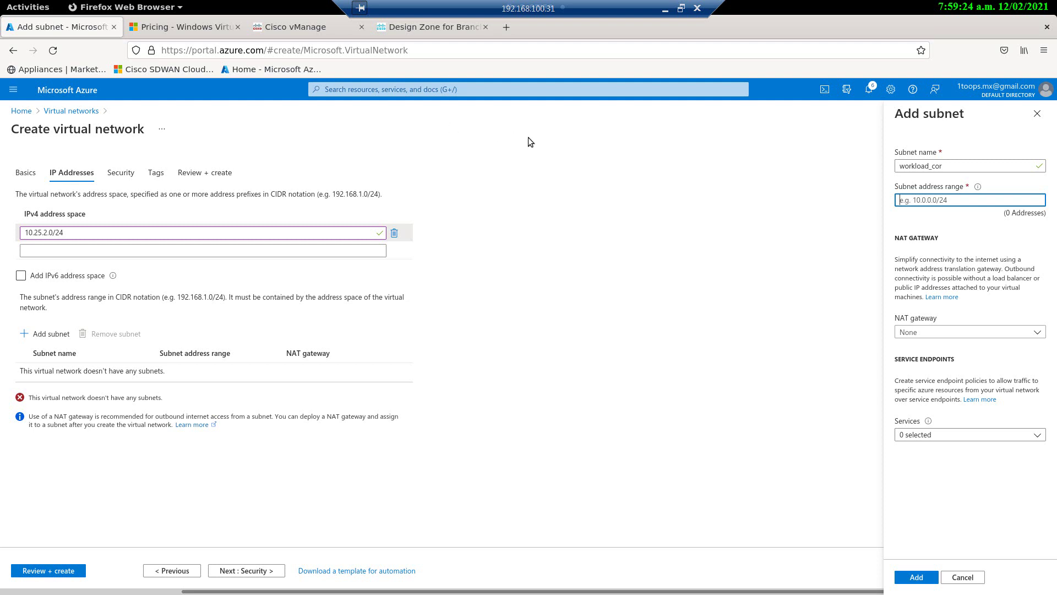
{"action": "key", "text": "ctrl+v"}
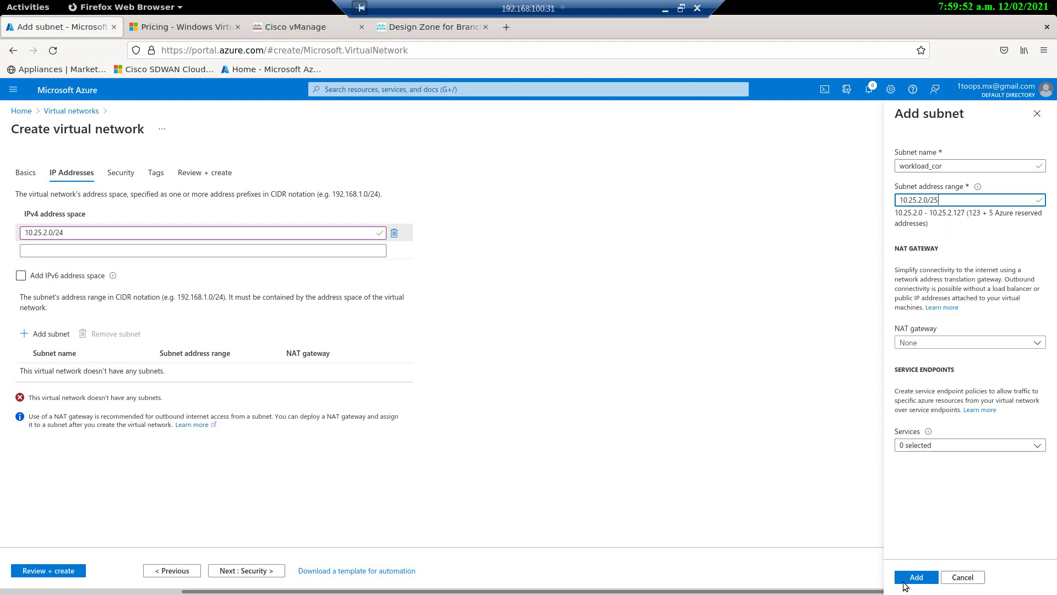
Copy the subnet name and append it as "/ workload_cor" to the 10.25.2.0/25 line of the CoR Azure notes in Text Editor
{"action": "left_click_drag", "start_coordinate": [944, 165], "coordinate": [872, 167]}
{"action": "key", "text": "ctrl+c"}
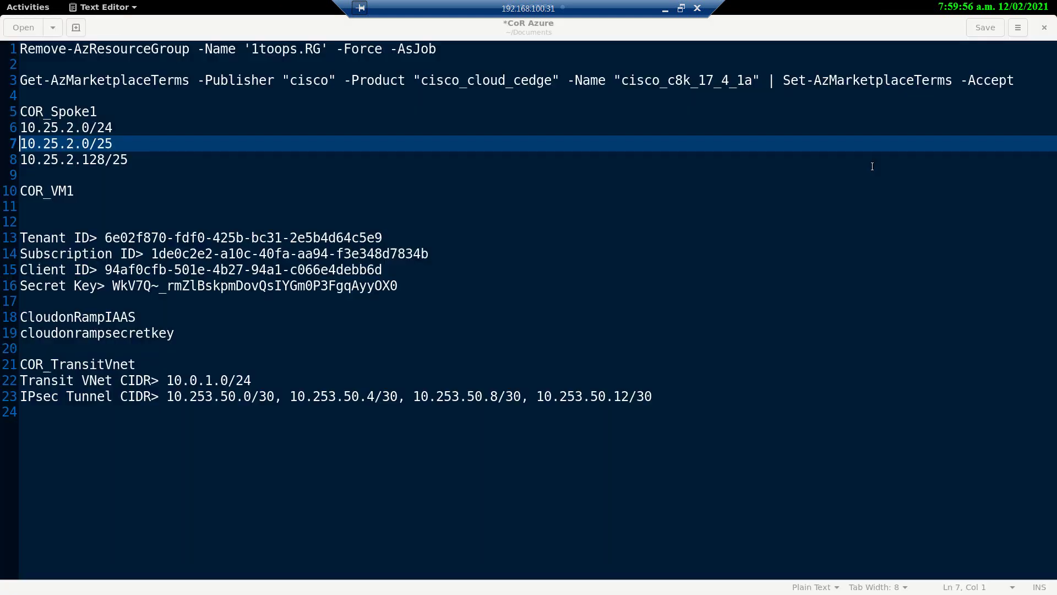
{"action": "key", "text": "alt+Tab"}
{"action": "left_click", "coordinate": [121, 142]}
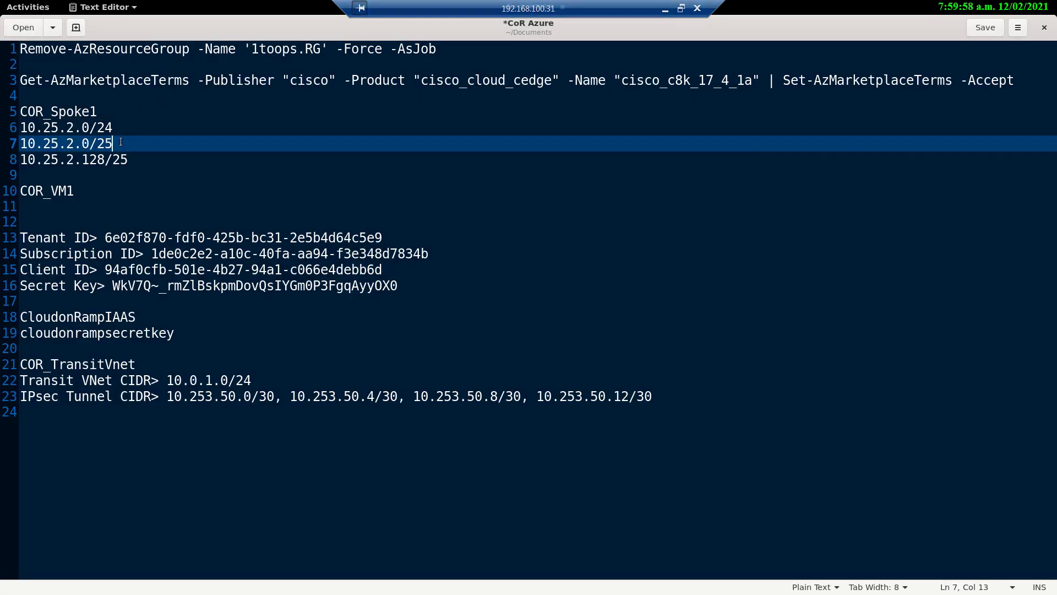
{"action": "type", "text": "/"}
{"action": "key", "text": "ctrl+v"}
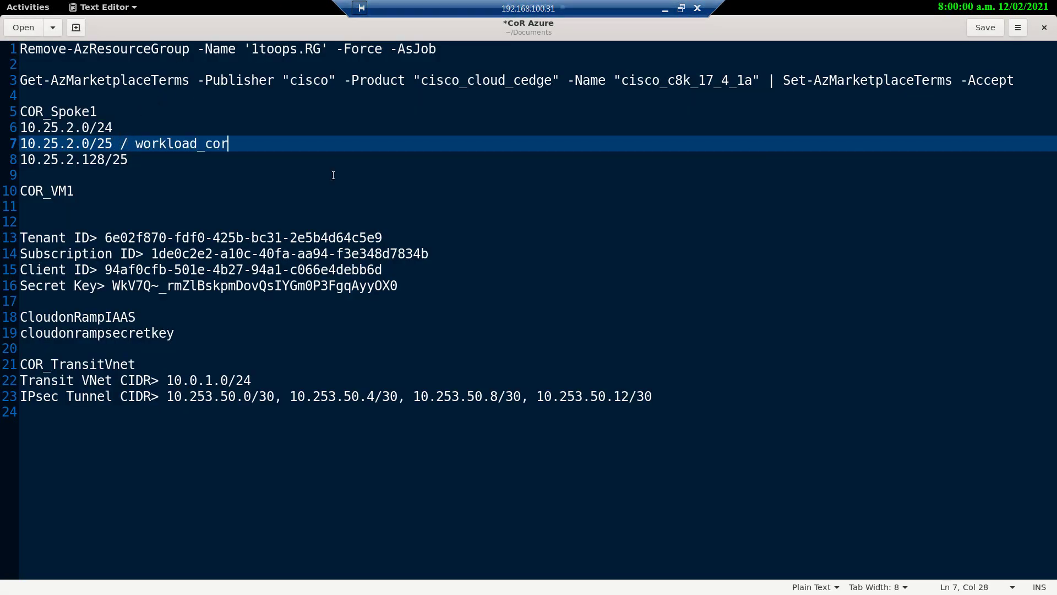
Remove the slash separating 10.25.2.0/25 from workload_cor in the CoR Azure notes
{"action": "key", "text": "ctrl+Home"}
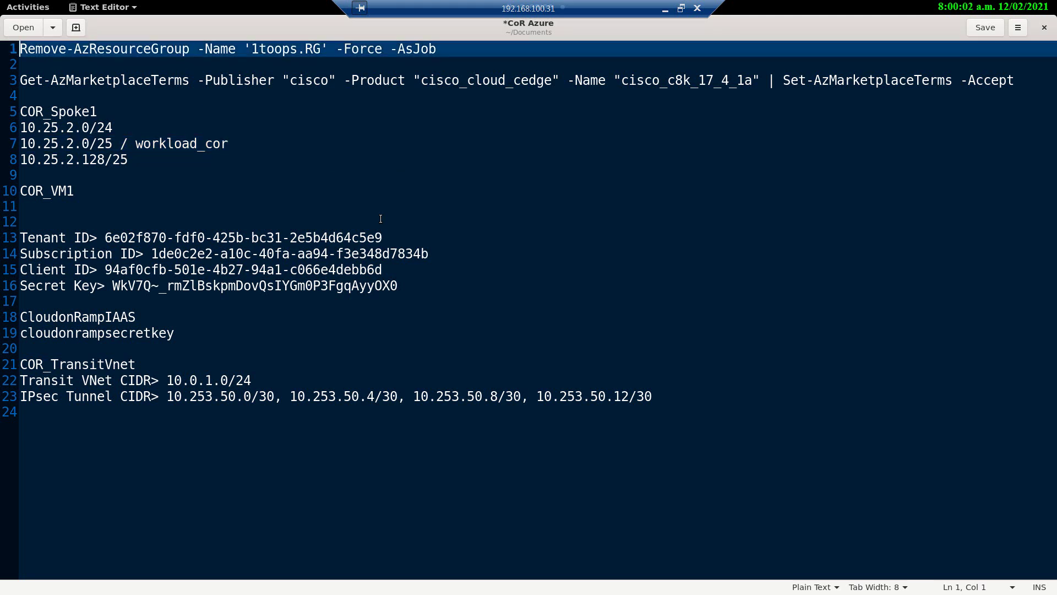
{"action": "left_click", "coordinate": [132, 146]}
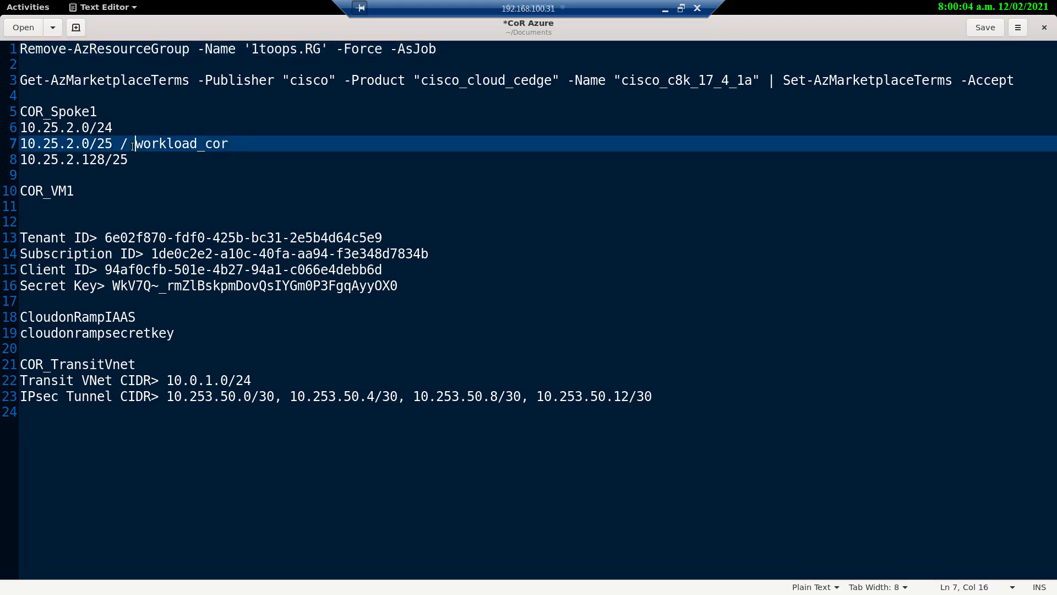
{"action": "key", "text": "BackSpace"}
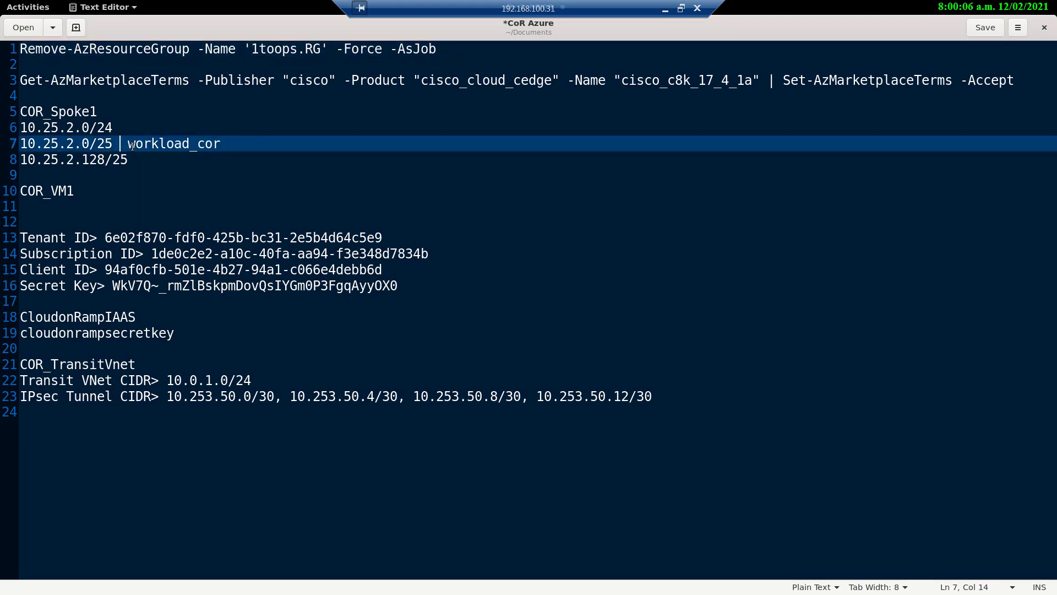
{"action": "key", "text": "shift+End"}
Switch back to the Azure portal in Firefox, add the workload_cor subnet, and create the COR_Spoke1 virtual network
{"action": "key", "text": "alt+Tab"}
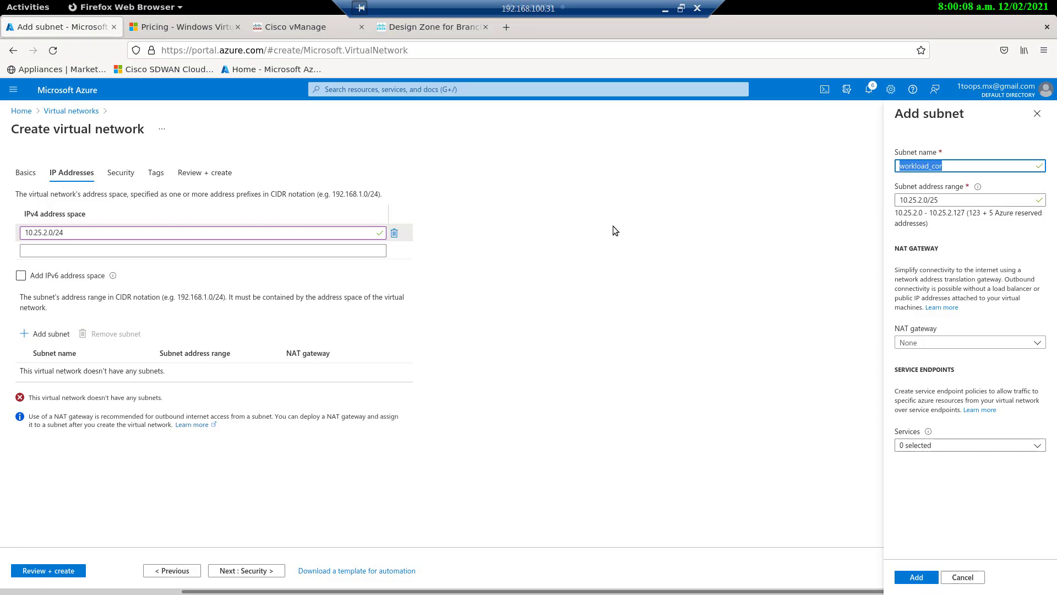
{"action": "left_click", "coordinate": [917, 577]}
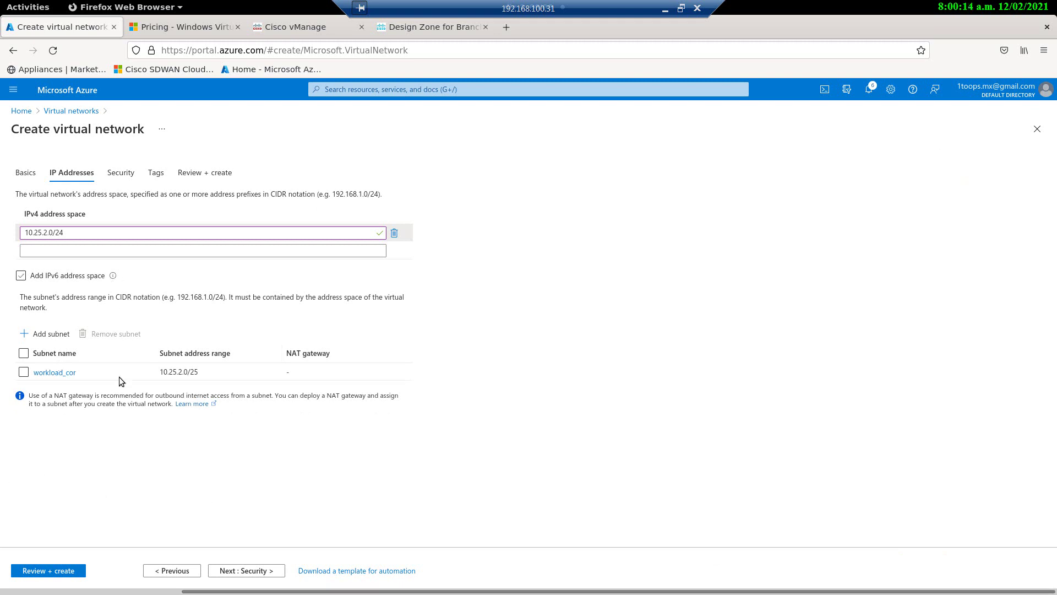
{"action": "left_click", "coordinate": [39, 573]}
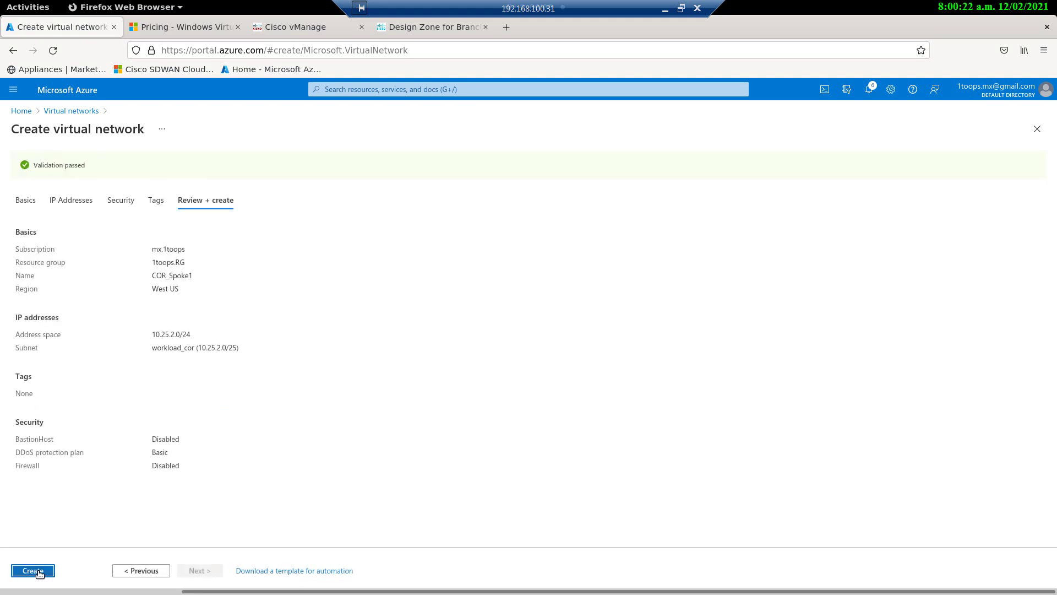
{"action": "left_click", "coordinate": [33, 571]}
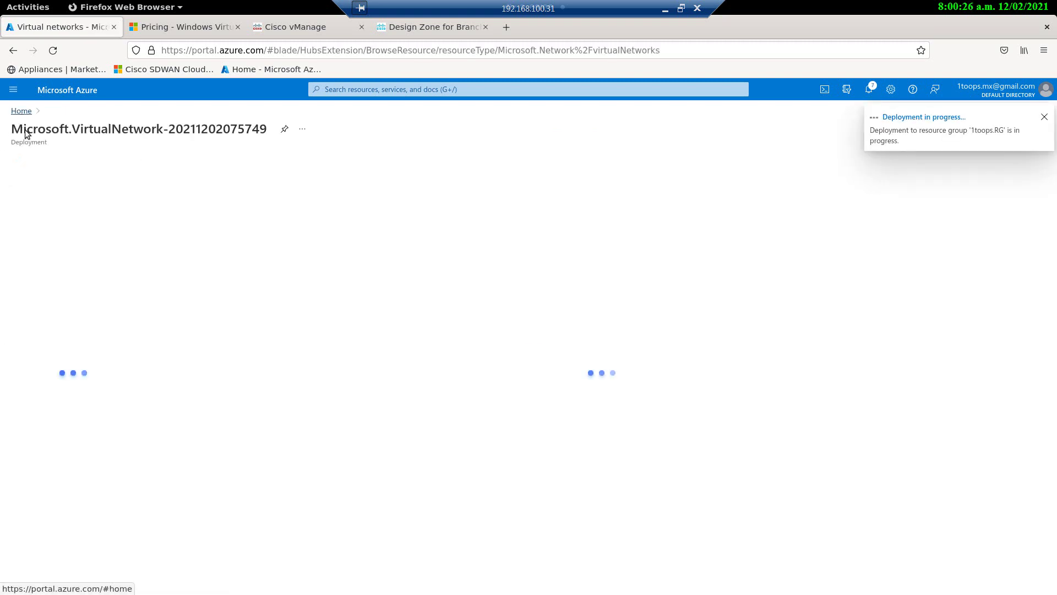
Start creating a new Azure virtual machine and assign it to resource group 1toops.RG
{"action": "left_click", "coordinate": [20, 111]}
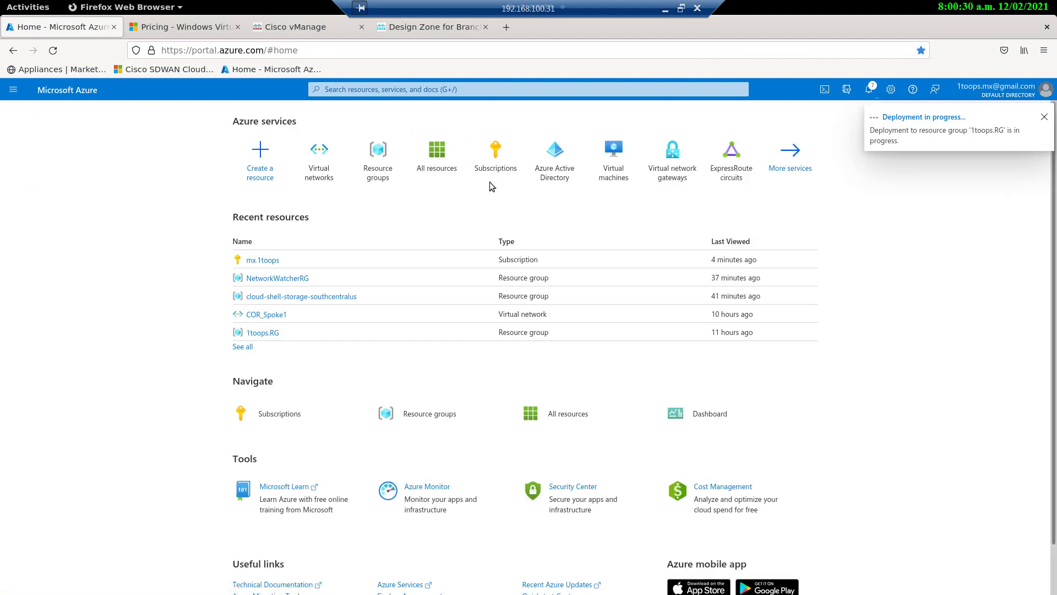
{"action": "left_click", "coordinate": [619, 167]}
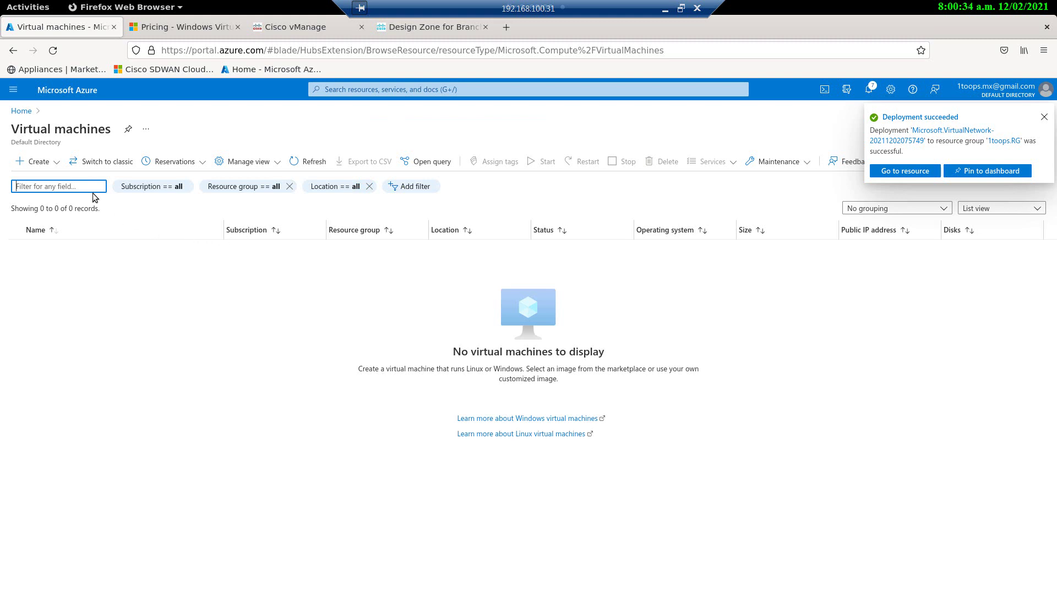
{"action": "left_click", "coordinate": [39, 161]}
{"action": "left_click", "coordinate": [44, 181]}
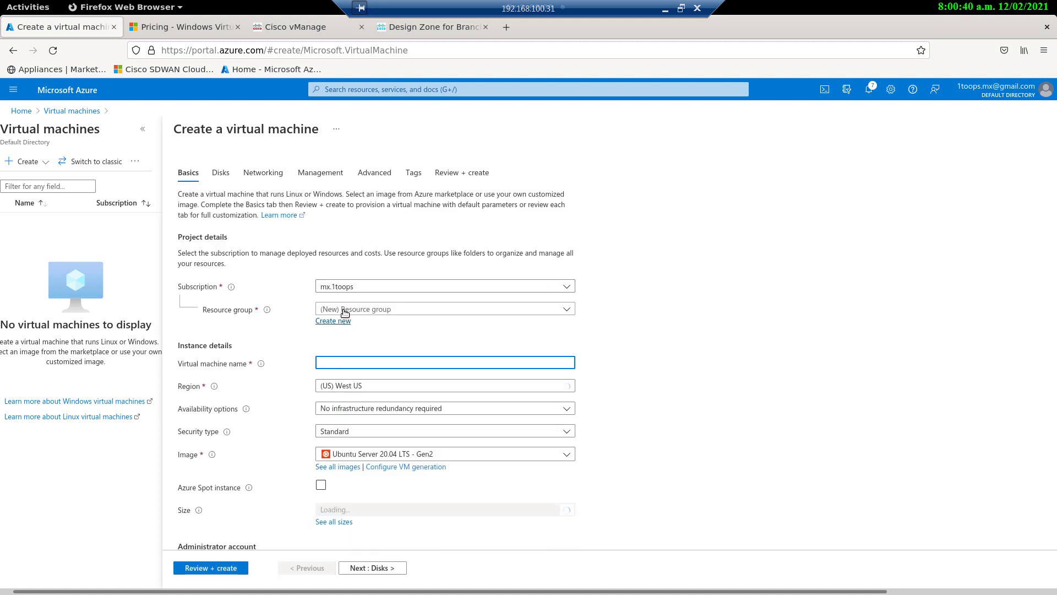
{"action": "left_click", "coordinate": [345, 313]}
{"action": "left_click", "coordinate": [344, 351]}
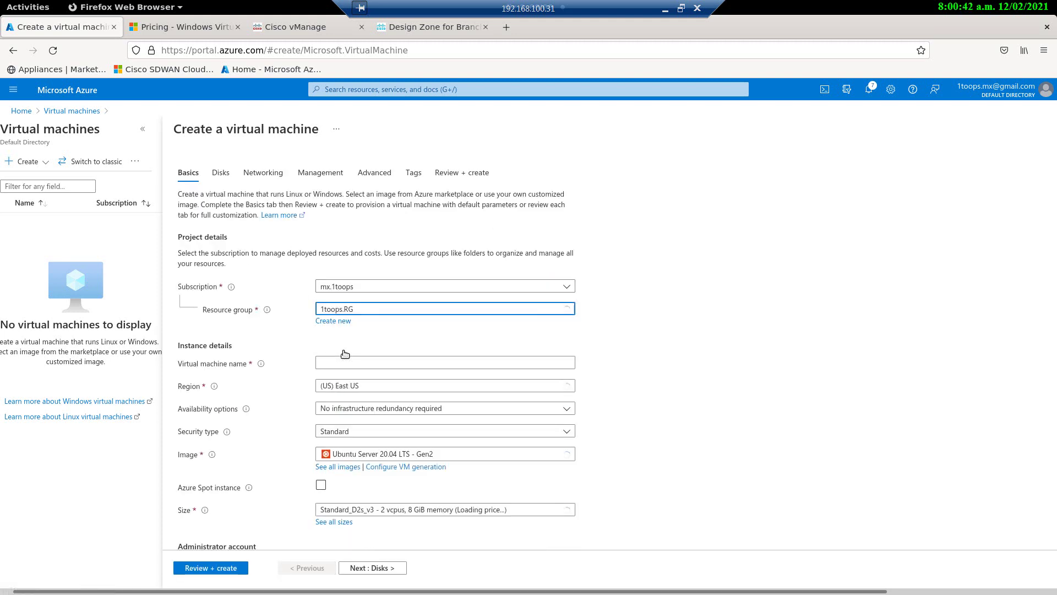
Name the virtual machine COR-VM1, using a hyphen instead of an underscore
{"action": "left_click", "coordinate": [346, 367]}
{"action": "type", "text": "CO"}
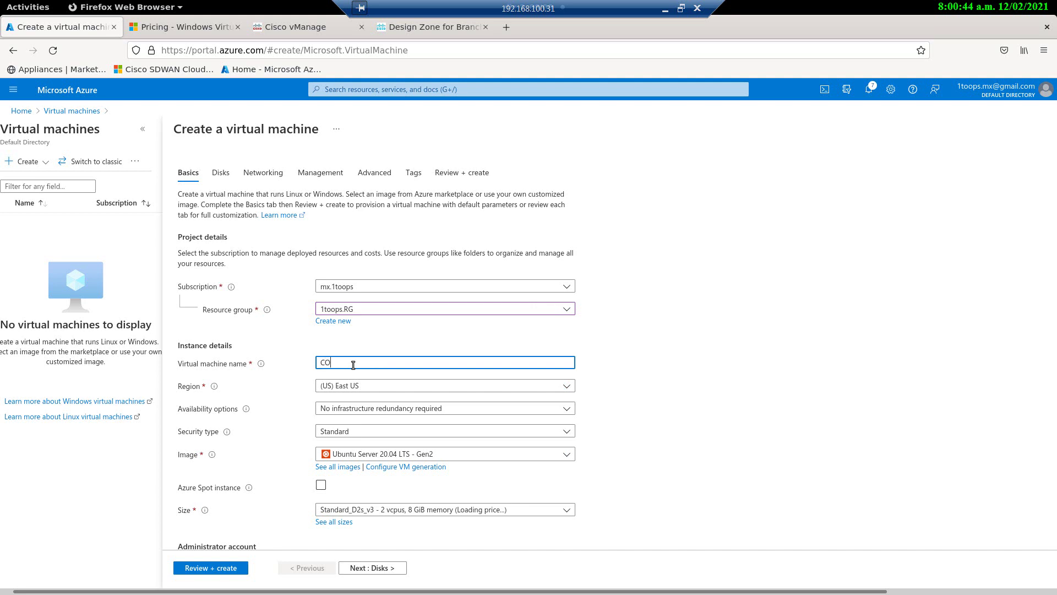
{"action": "type", "text": "R?"}
{"action": "key", "text": "BackSpace"}
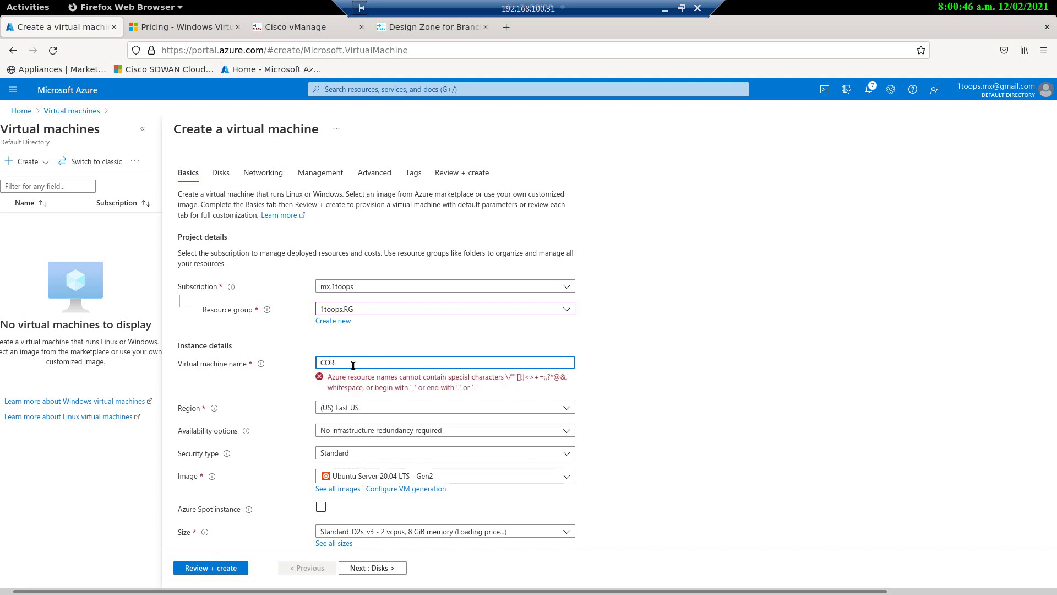
{"action": "type", "text": "_VM1"}
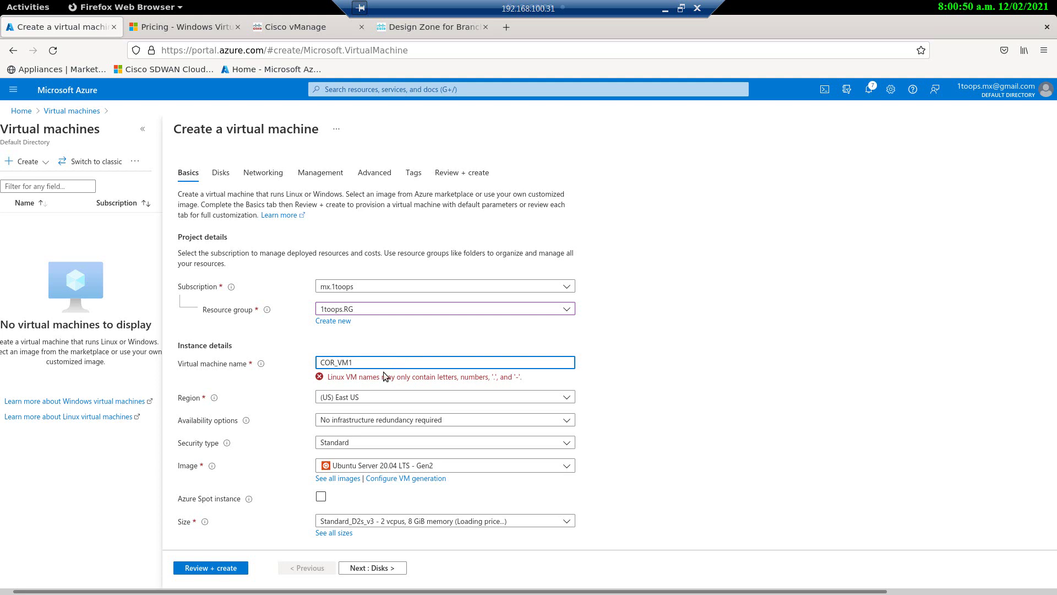
{"action": "key", "text": "Left"}
{"action": "key", "text": "Left"}
{"action": "key", "text": "Left"}
{"action": "key", "text": "Left"}
{"action": "key", "text": "BackSpace"}
{"action": "type", "text": "-"}
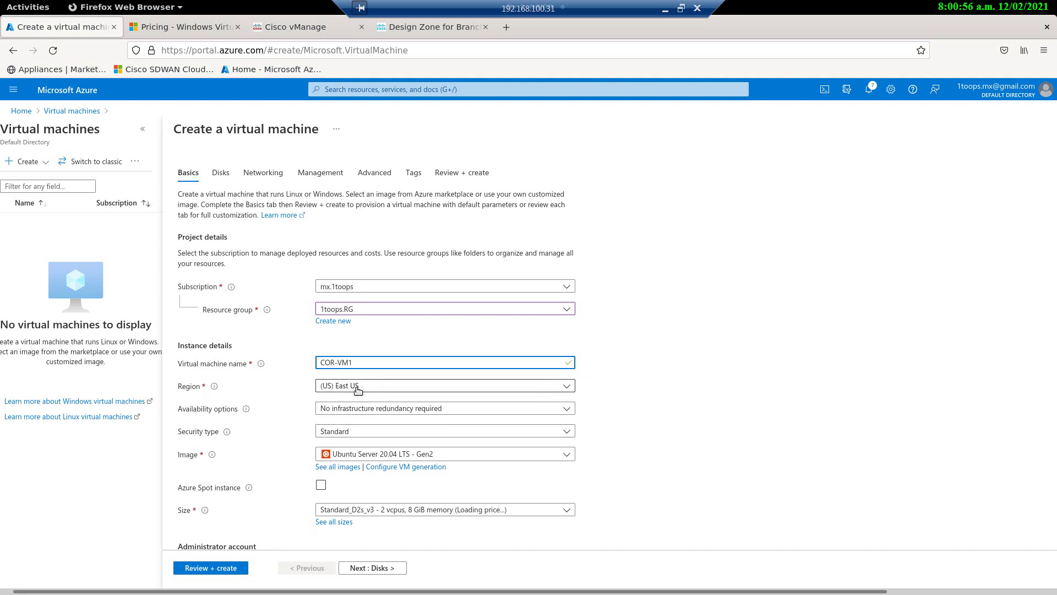
Set the virtual machine's region to (US) West US
{"action": "left_click", "coordinate": [356, 388]}
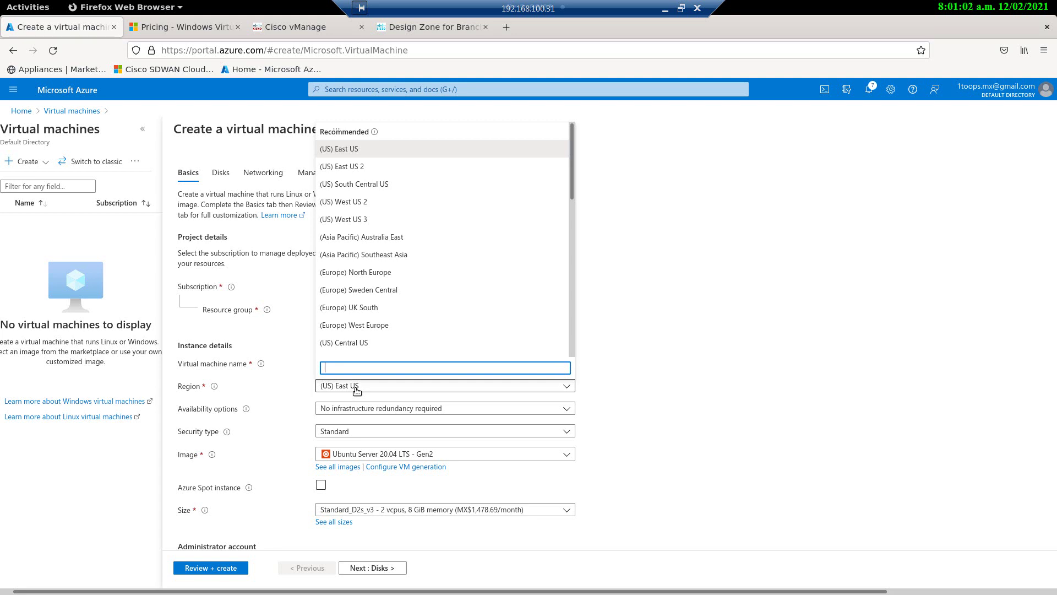
{"action": "type", "text": "we"}
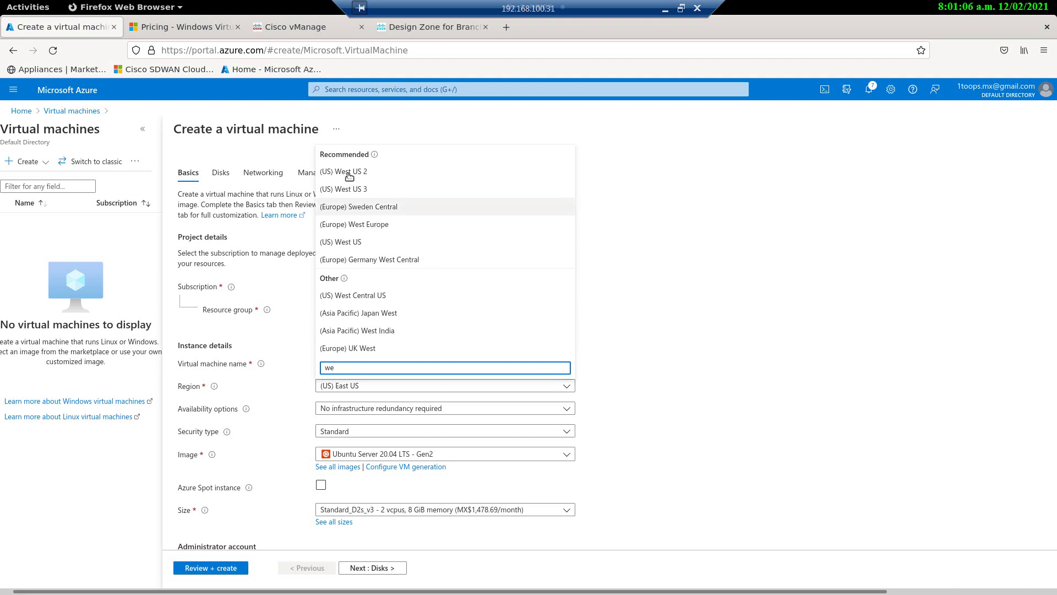
{"action": "left_click", "coordinate": [345, 245]}
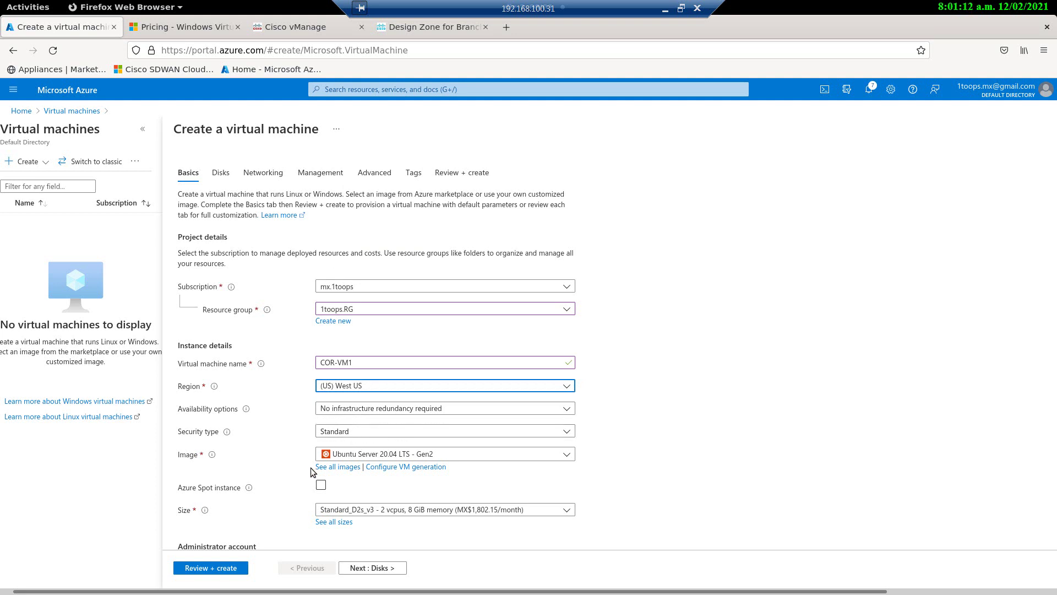
{"action": "scroll", "coordinate": [310, 466], "scroll_direction": "down", "scroll_amount": 2}
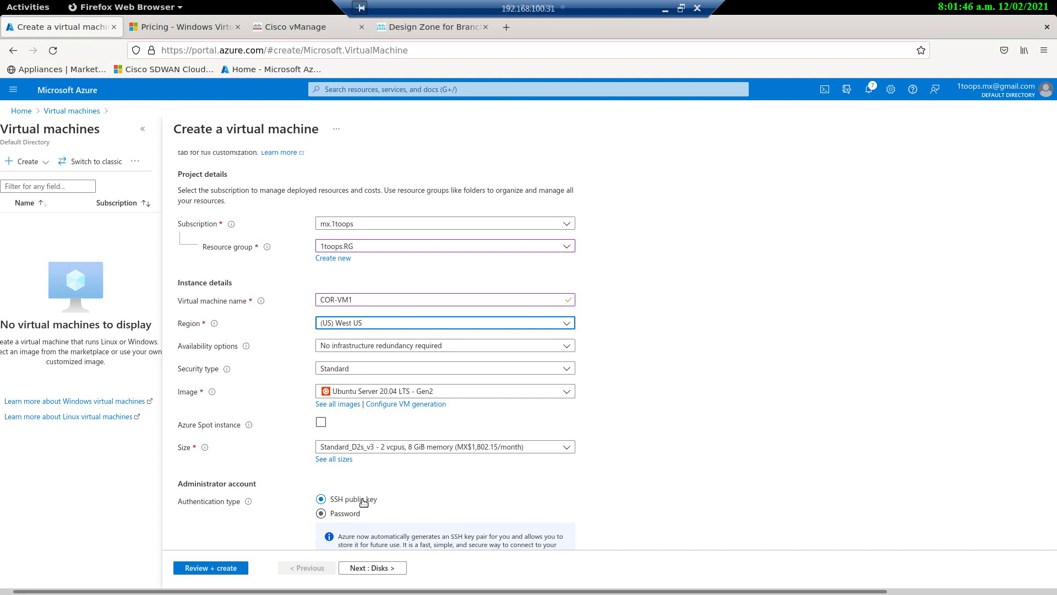
{"action": "scroll", "coordinate": [358, 496], "scroll_direction": "down", "scroll_amount": 6}
{"action": "left_click", "coordinate": [321, 325]}
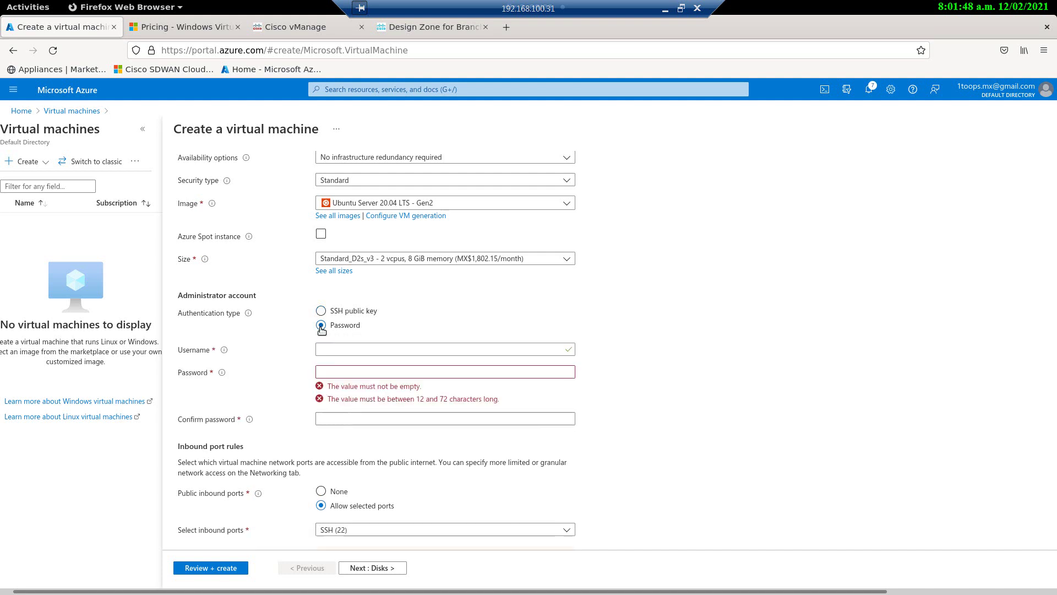
{"action": "left_click", "coordinate": [339, 348]}
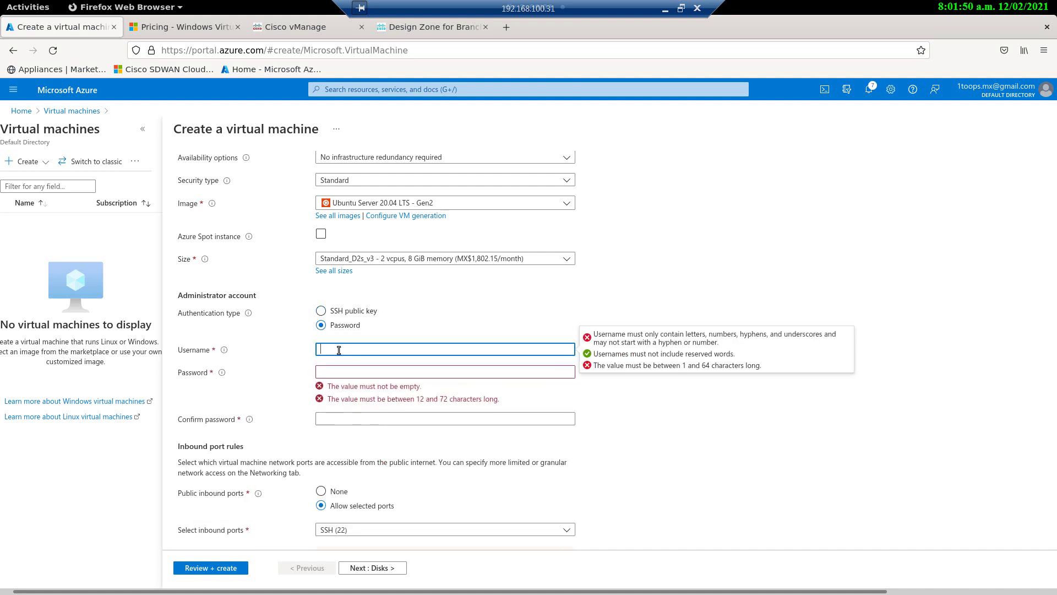
{"action": "type", "text": "mx.1toops"}
{"action": "left_click", "coordinate": [358, 373]}
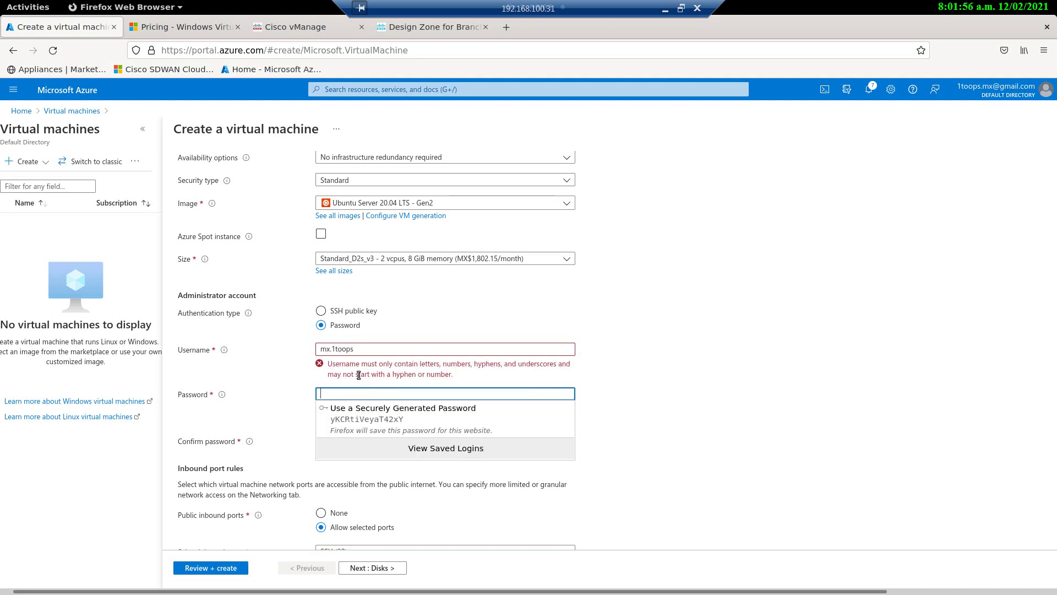
Change the administrator username to mx-1toops
{"action": "left_click", "coordinate": [359, 351]}
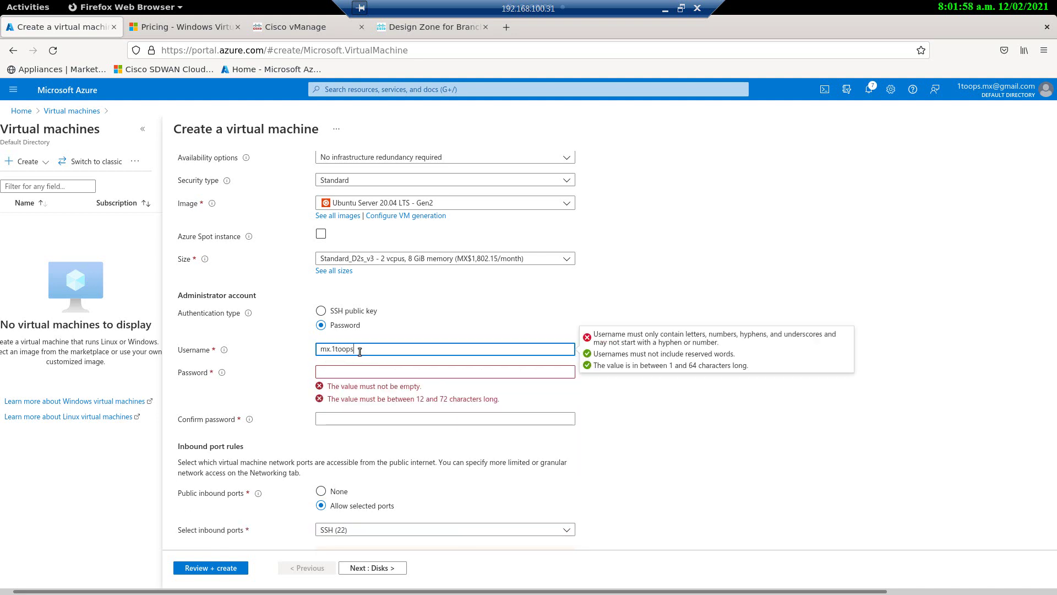
{"action": "key", "text": "BackSpace"}
{"action": "key", "text": "BackSpace"}
{"action": "key", "text": "BackSpace"}
{"action": "key", "text": "BackSpace"}
{"action": "key", "text": "BackSpace"}
{"action": "key", "text": "BackSpace"}
{"action": "key", "text": "BackSpace"}
{"action": "type", "text": "-1"}
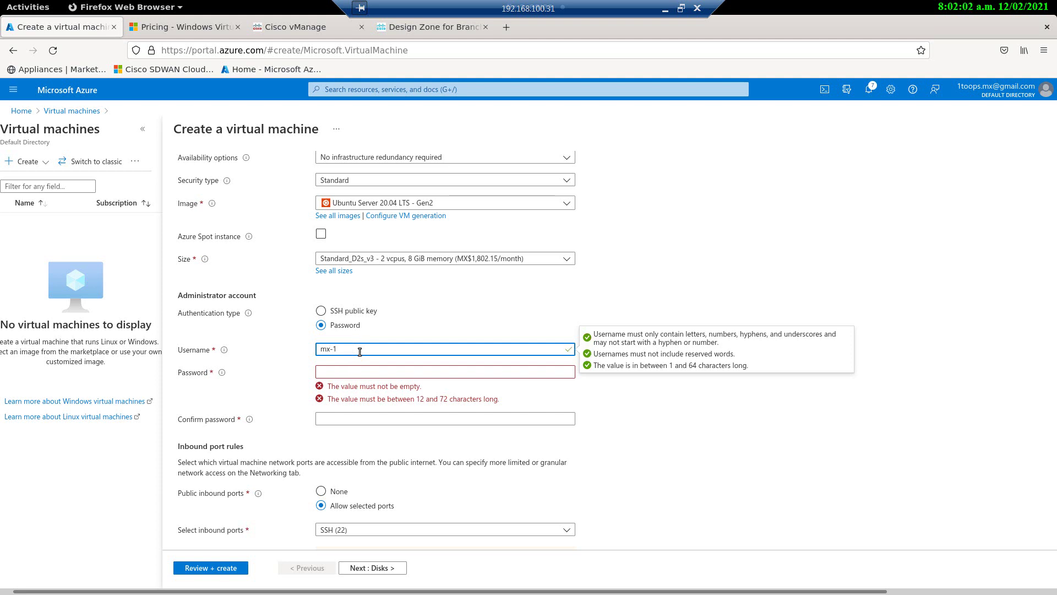
{"action": "type", "text": "toops"}
Enter the administrator account password for the virtual machine
{"action": "key", "text": "Tab"}
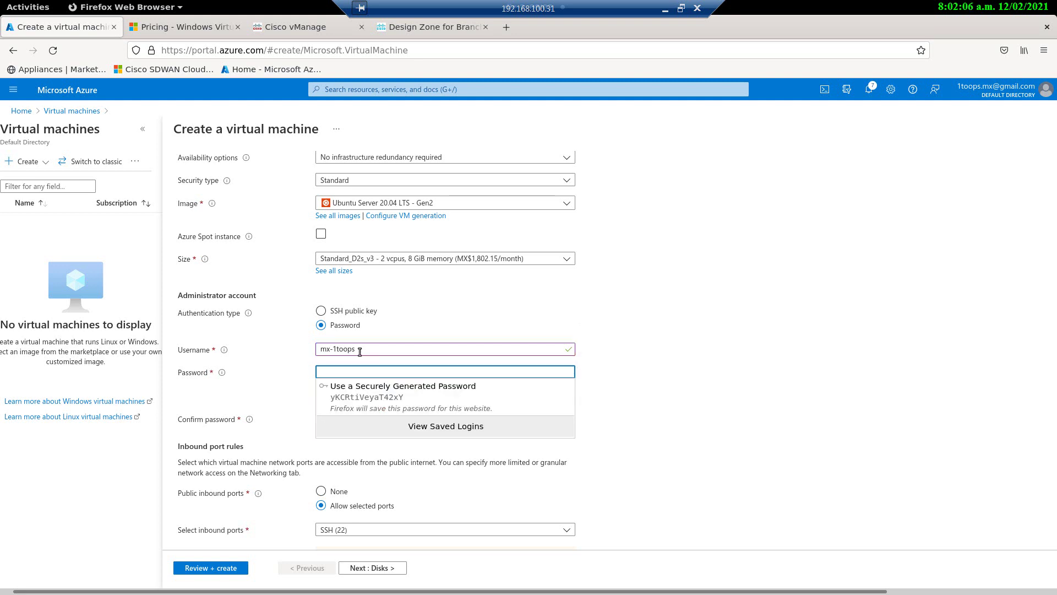
{"action": "type", "text": "***********"}
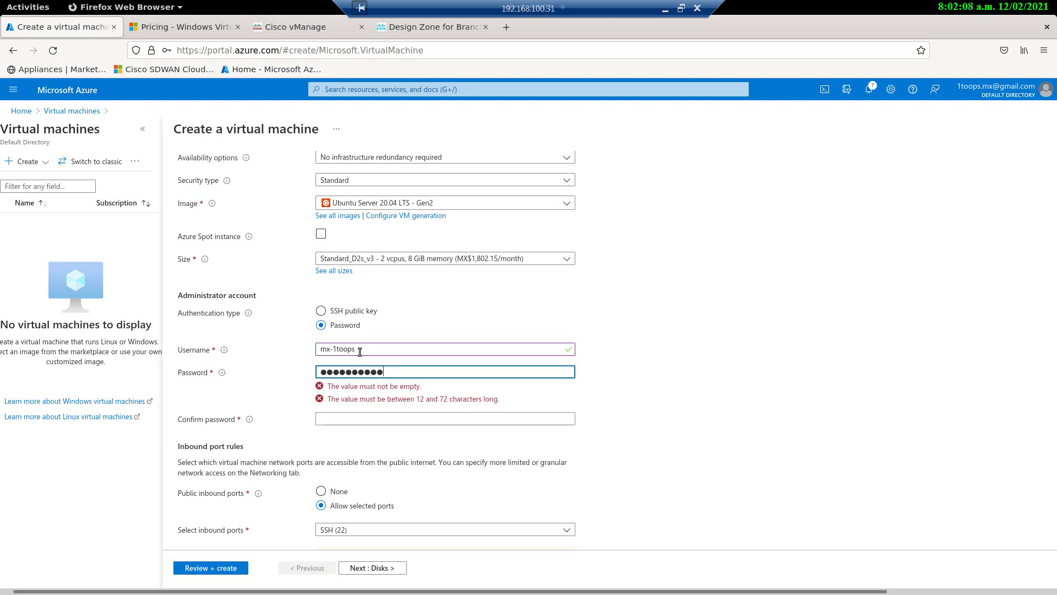
{"action": "type", "text": "*******"}
{"action": "key", "text": "Tab"}
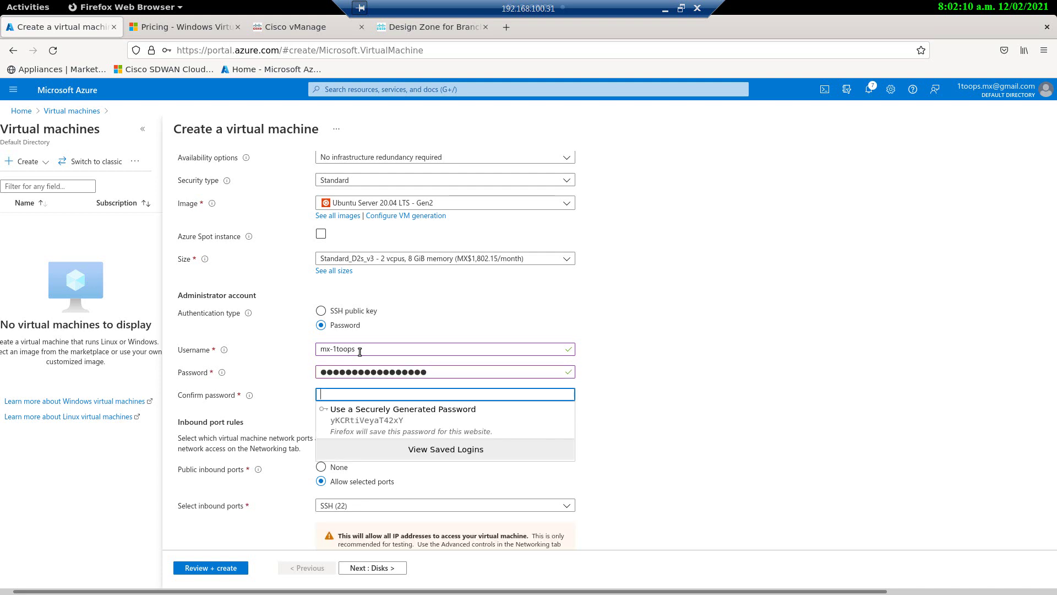
Enter the matching administrator password in the password confirmation field
{"action": "type", "text": "******************"}
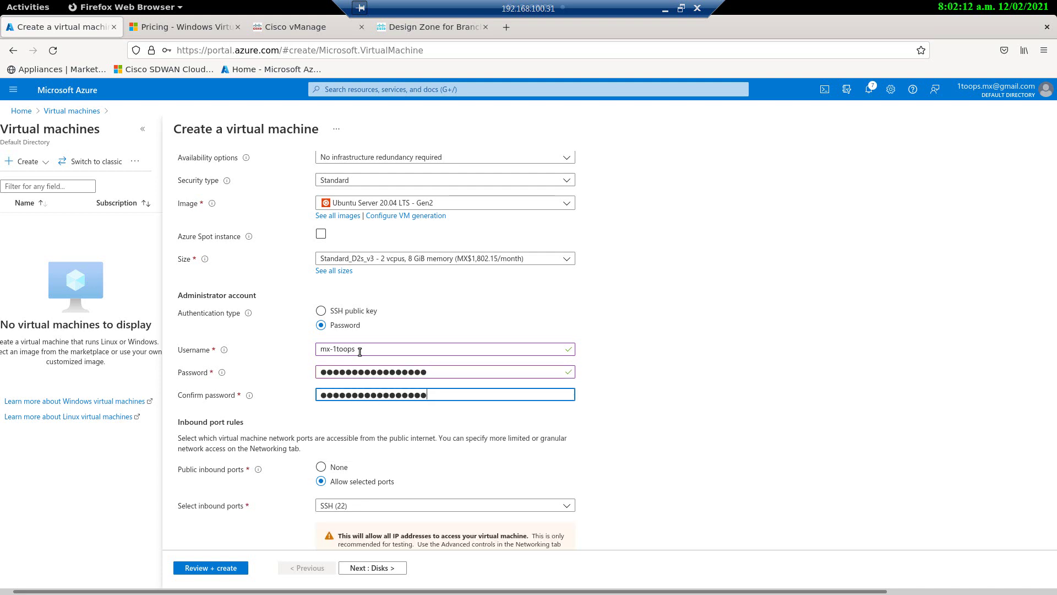
{"action": "type", "text": "*"}
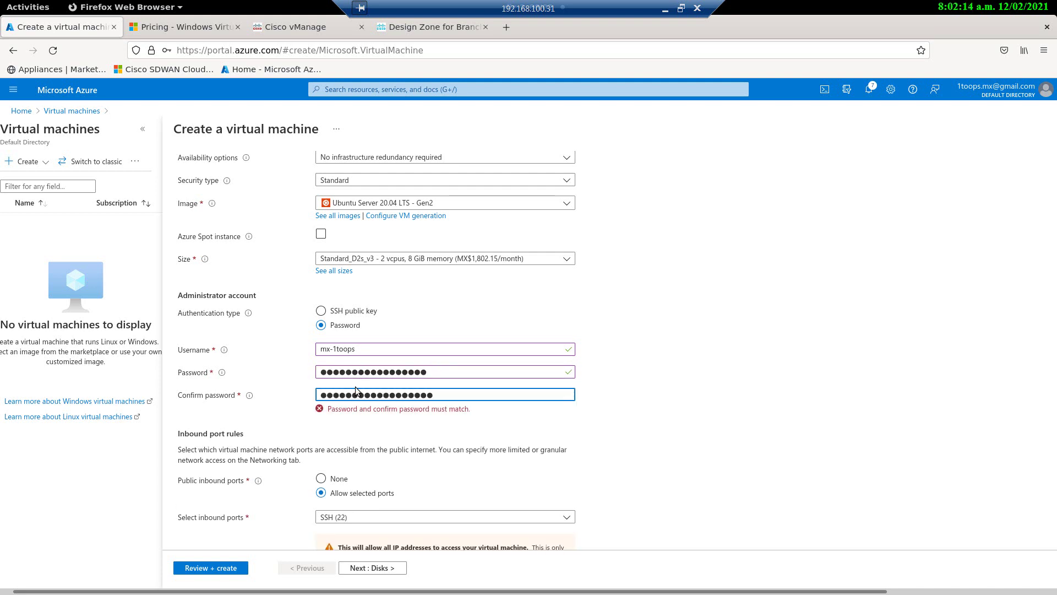
{"action": "key", "text": "ctrl+a"}
{"action": "type", "text": "******************"}
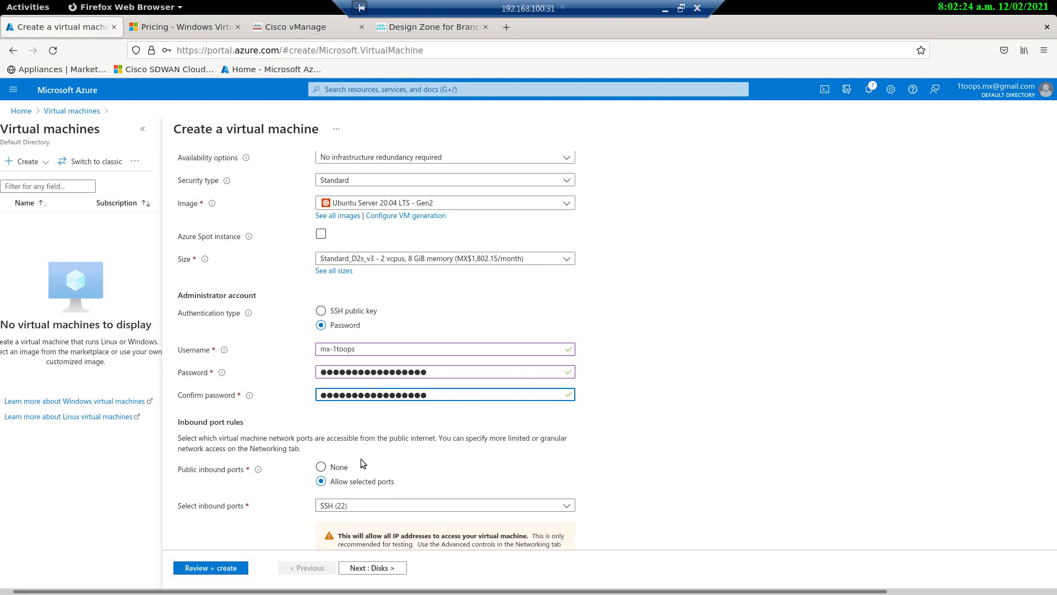
Check the virtual machine's networking settings and create it, declining to save the login in the browser
{"action": "scroll", "coordinate": [361, 458], "scroll_direction": "down", "scroll_amount": 1}
{"action": "scroll", "coordinate": [361, 458], "scroll_direction": "up", "scroll_amount": 4}
{"action": "scroll", "coordinate": [361, 461], "scroll_direction": "up", "scroll_amount": 2}
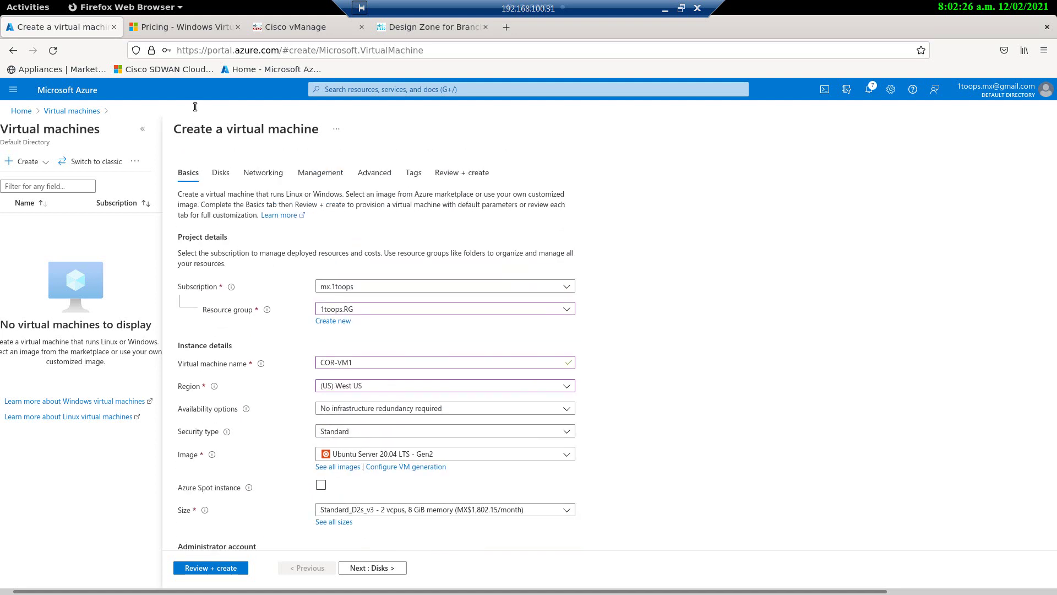
{"action": "left_click", "coordinate": [264, 174]}
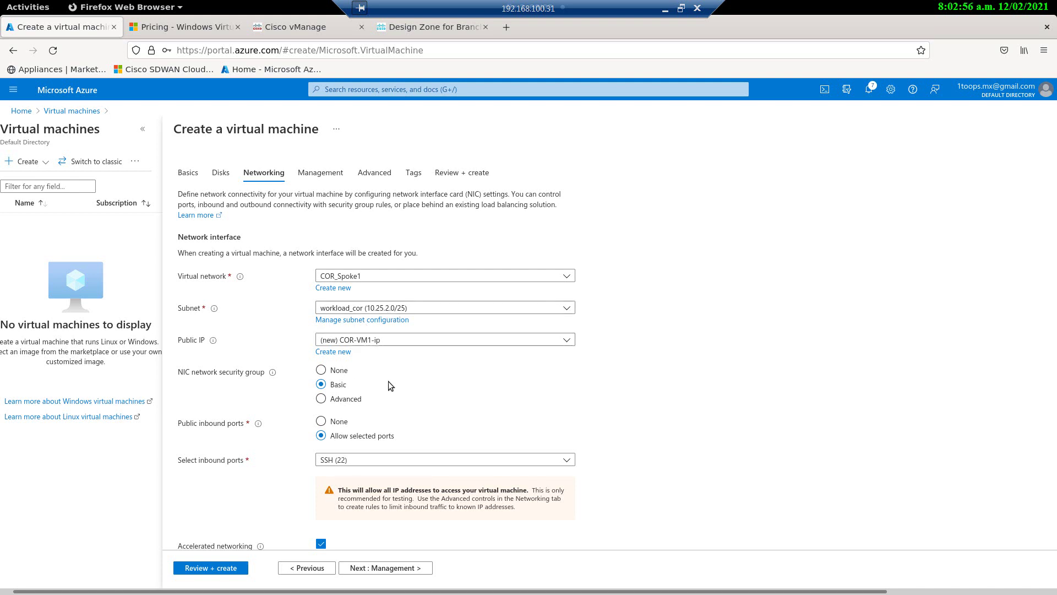
{"action": "scroll", "coordinate": [405, 365], "scroll_direction": "down", "scroll_amount": 3}
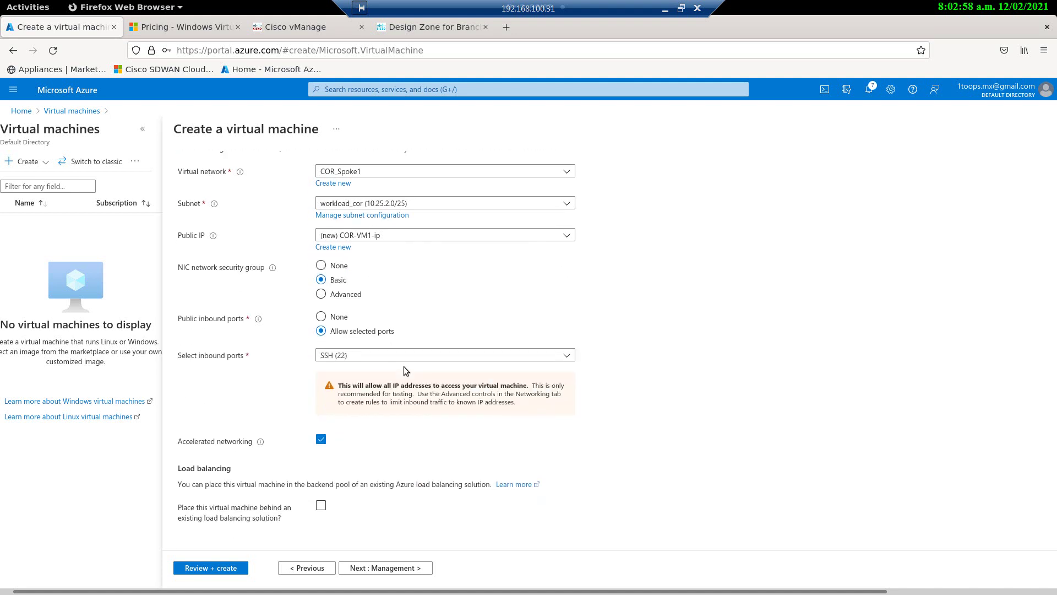
{"action": "scroll", "coordinate": [405, 366], "scroll_direction": "up", "scroll_amount": 3}
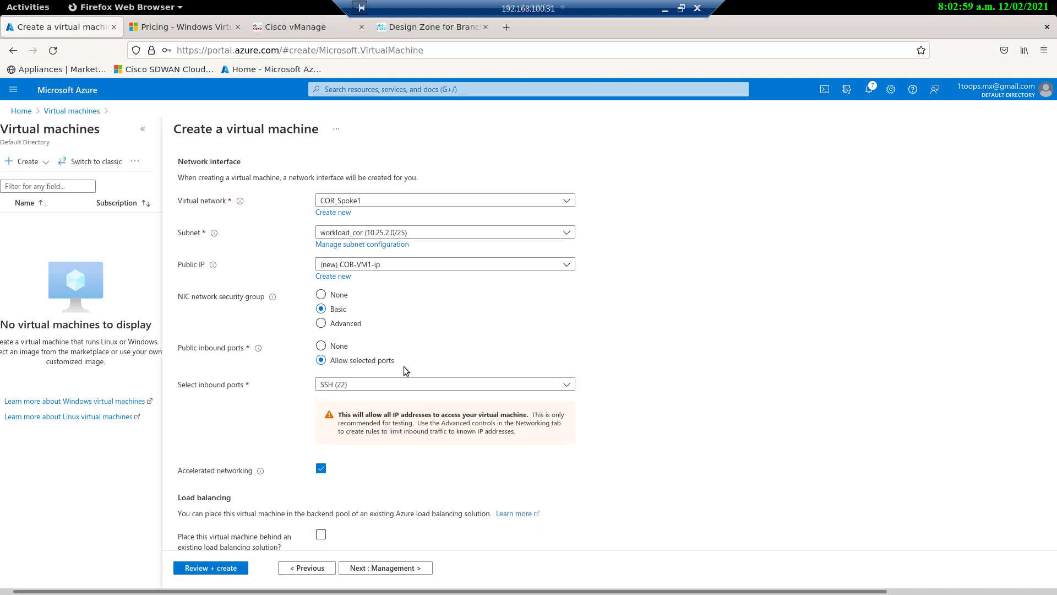
{"action": "left_click", "coordinate": [202, 572]}
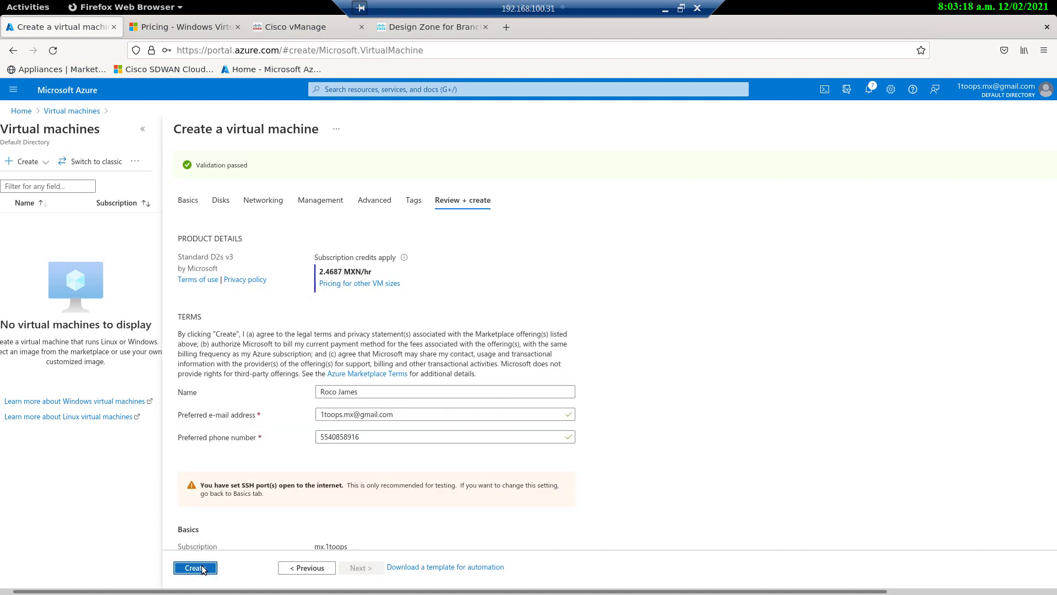
{"action": "left_click", "coordinate": [202, 569]}
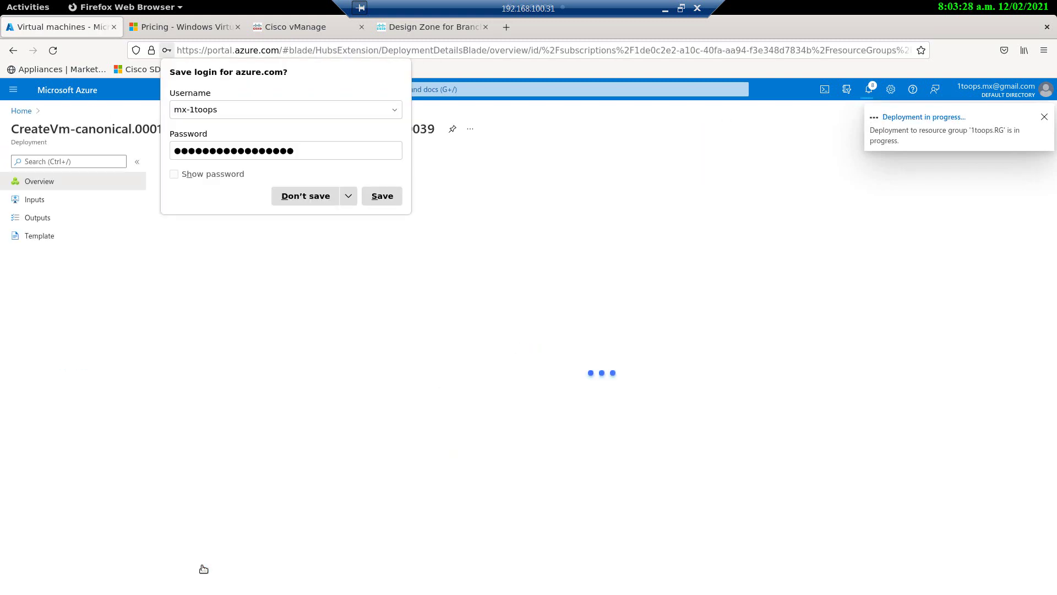
{"action": "left_click", "coordinate": [302, 196]}
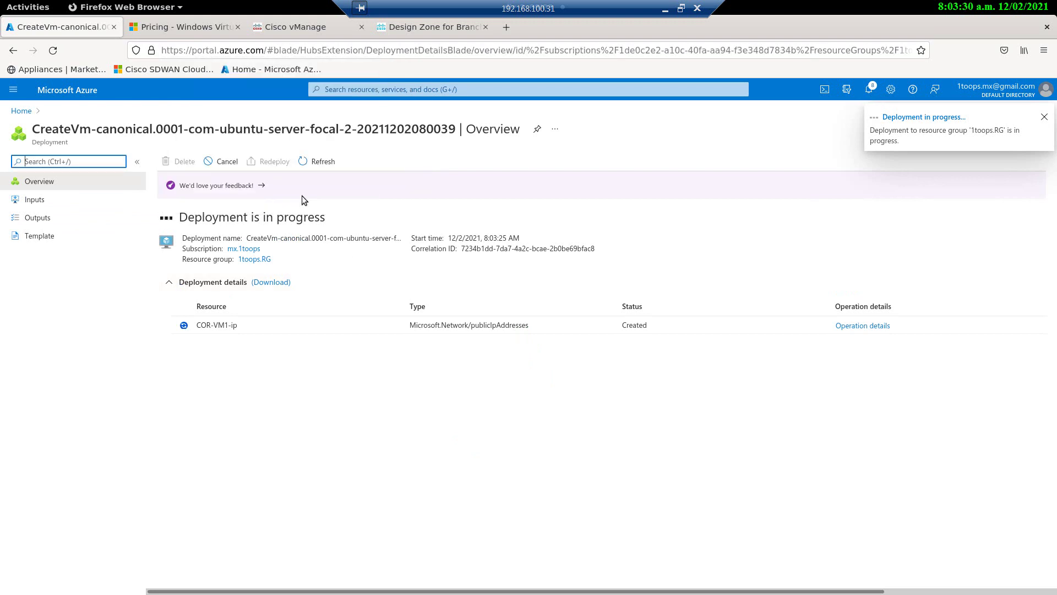
Look over the Azure Prerequisites slide in the presentation and return to the remote desktop session
{"action": "left_click", "coordinate": [681, 9]}
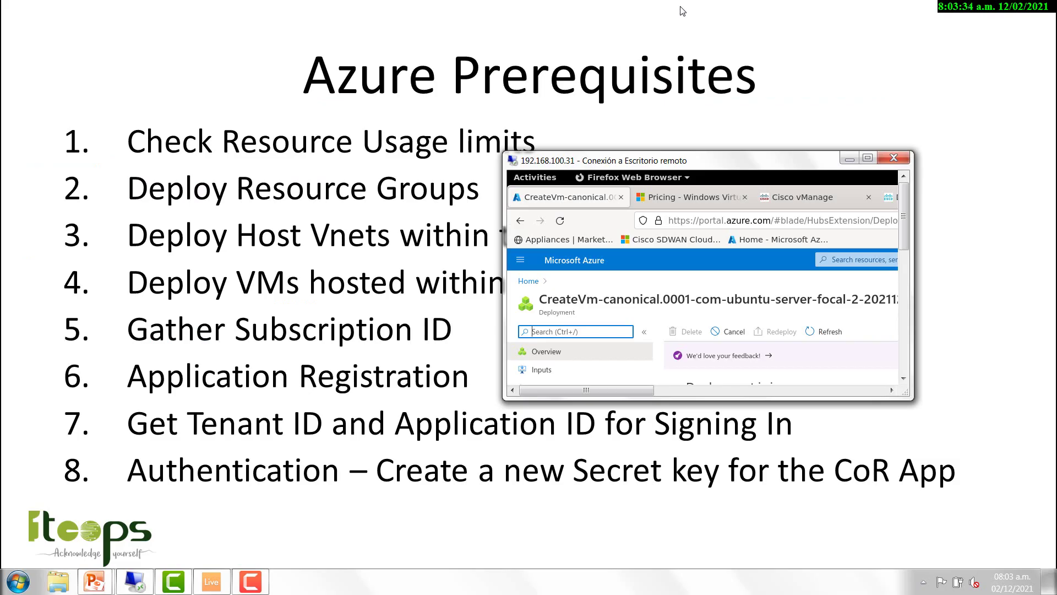
{"action": "left_click", "coordinate": [397, 122]}
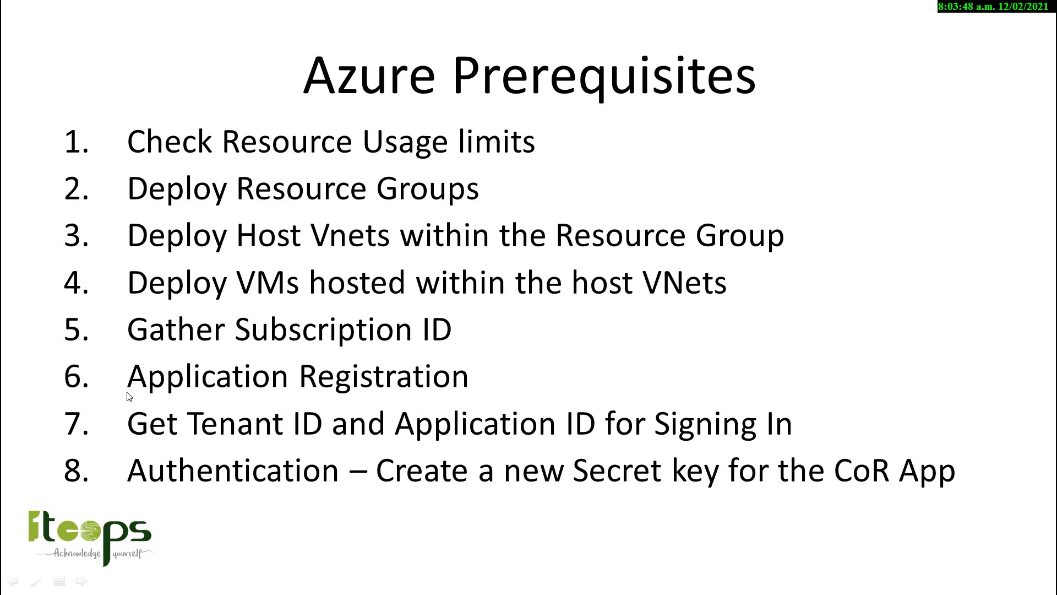
{"action": "key", "text": "alt+Tab"}
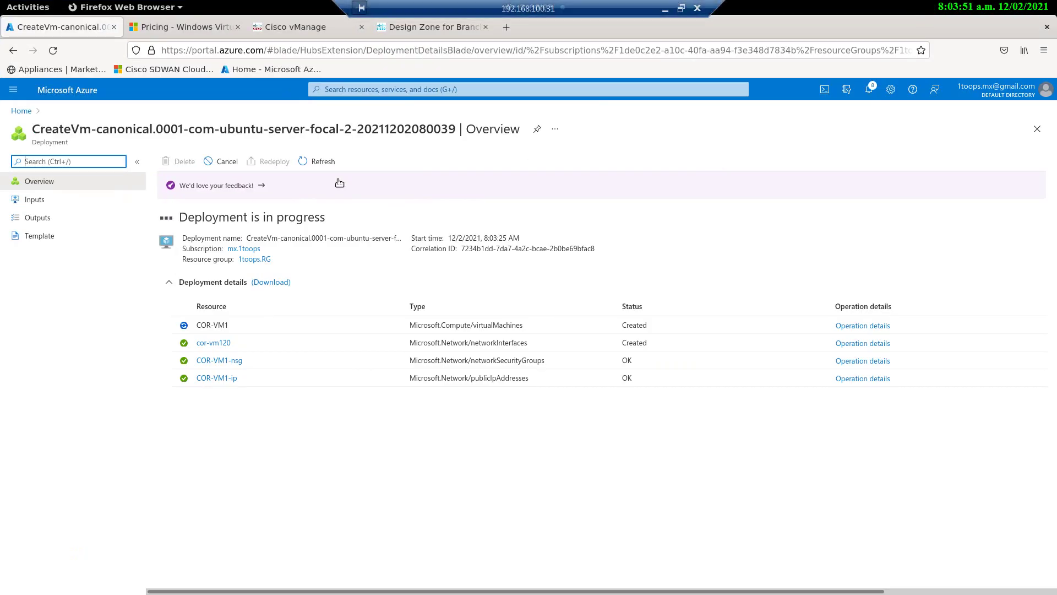
Open the mx.1toops subscription from the Azure home page and copy its subscription ID
{"action": "left_click", "coordinate": [13, 89]}
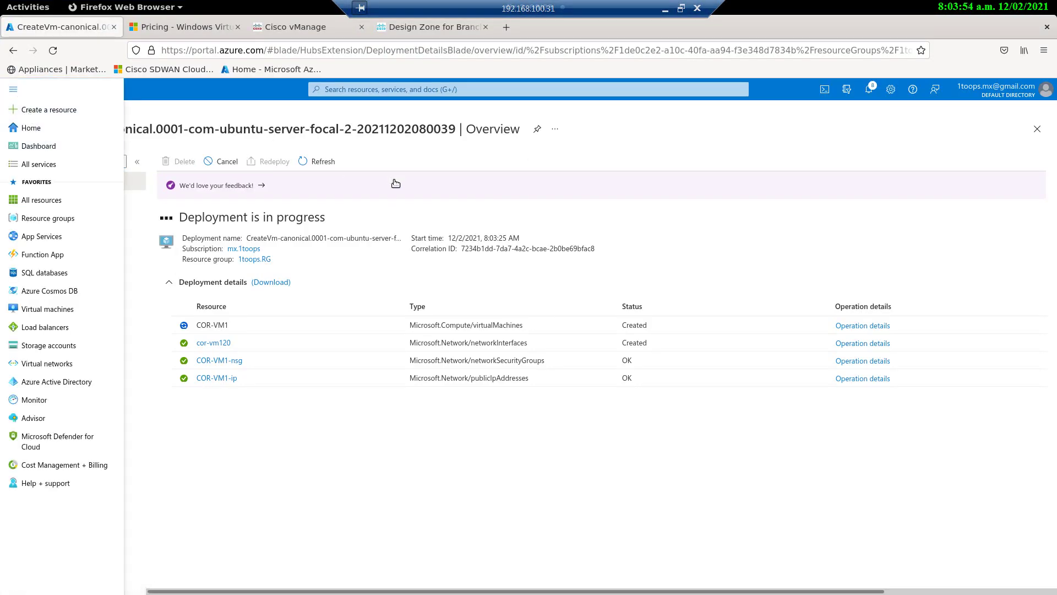
{"action": "left_click", "coordinate": [319, 493]}
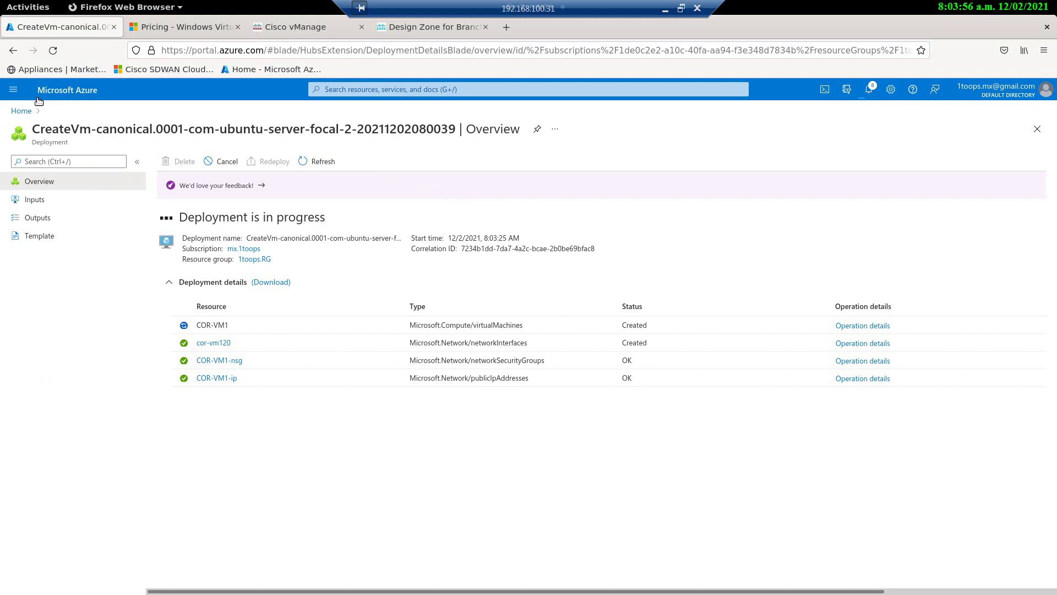
{"action": "left_click", "coordinate": [18, 113]}
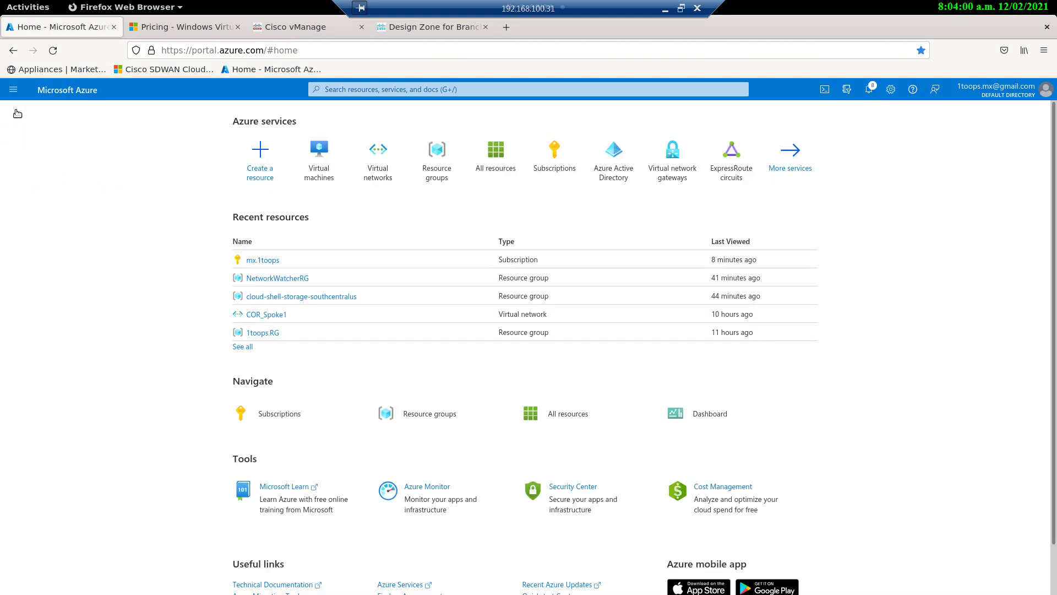
{"action": "left_click", "coordinate": [565, 150]}
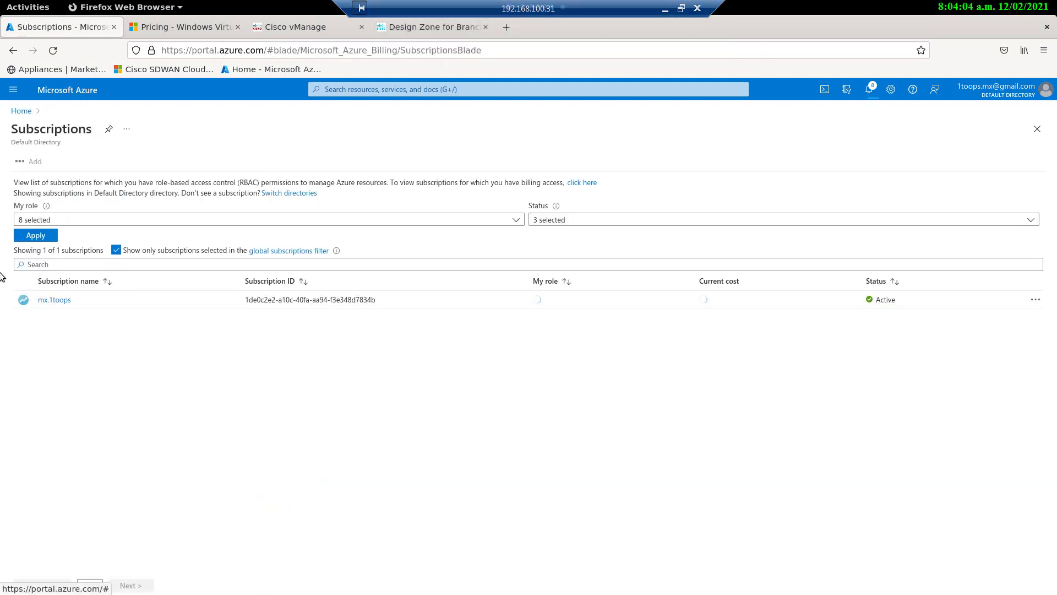
{"action": "left_click", "coordinate": [64, 301]}
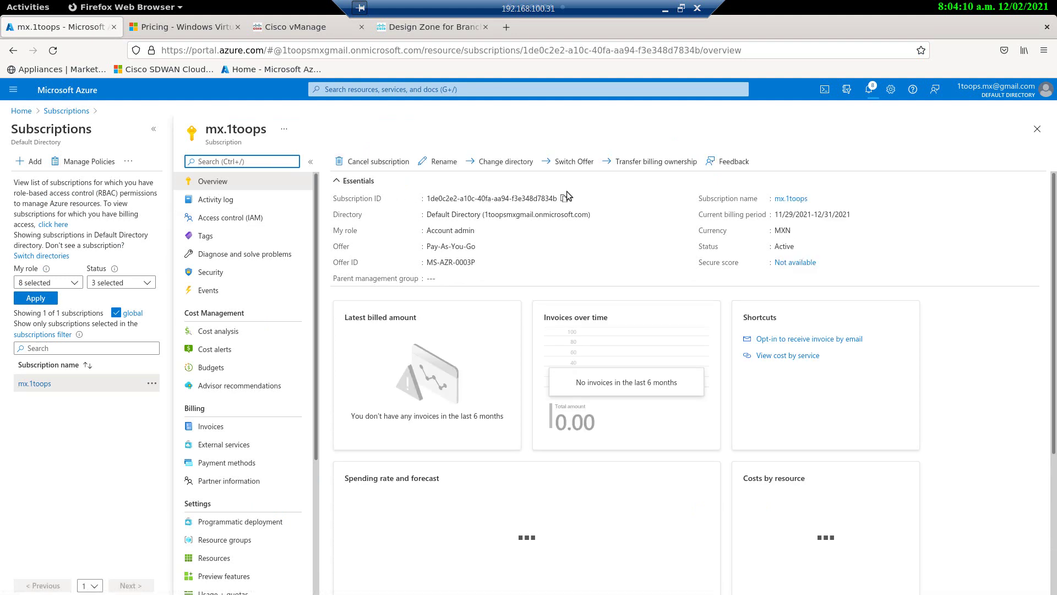
{"action": "left_click", "coordinate": [565, 199]}
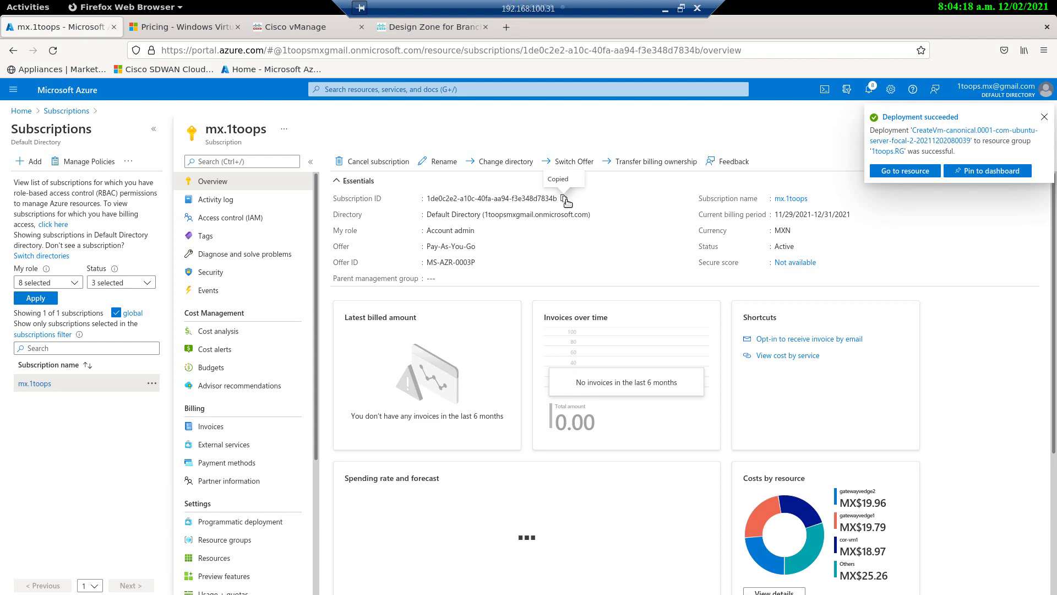
Switch to the CoR Azure notes in Text Editor and check the value on the Subscription ID line
{"action": "key", "text": "alt+Tab"}
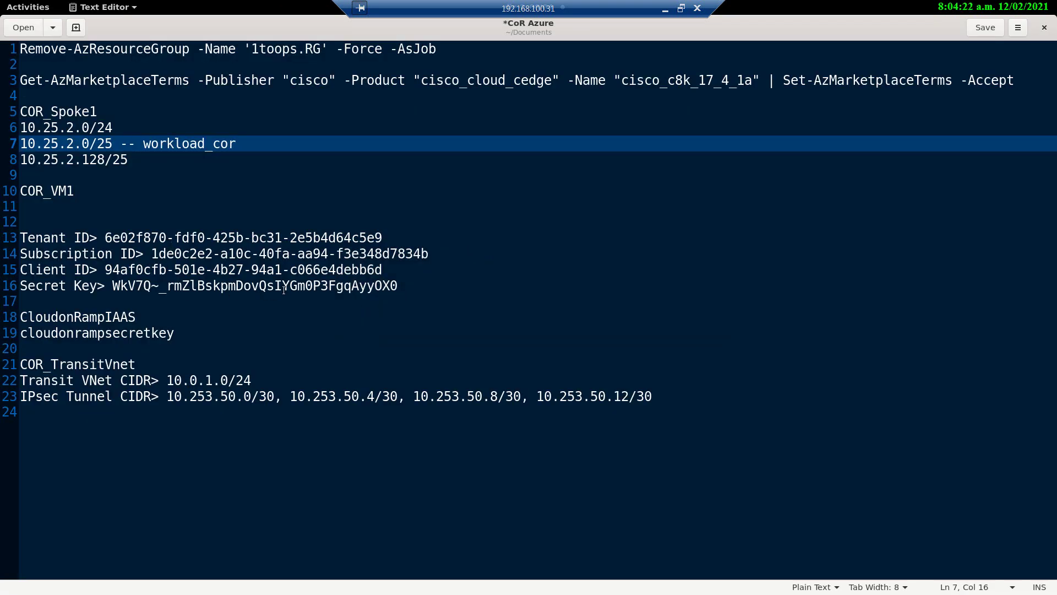
{"action": "left_click_drag", "start_coordinate": [429, 254], "coordinate": [153, 255]}
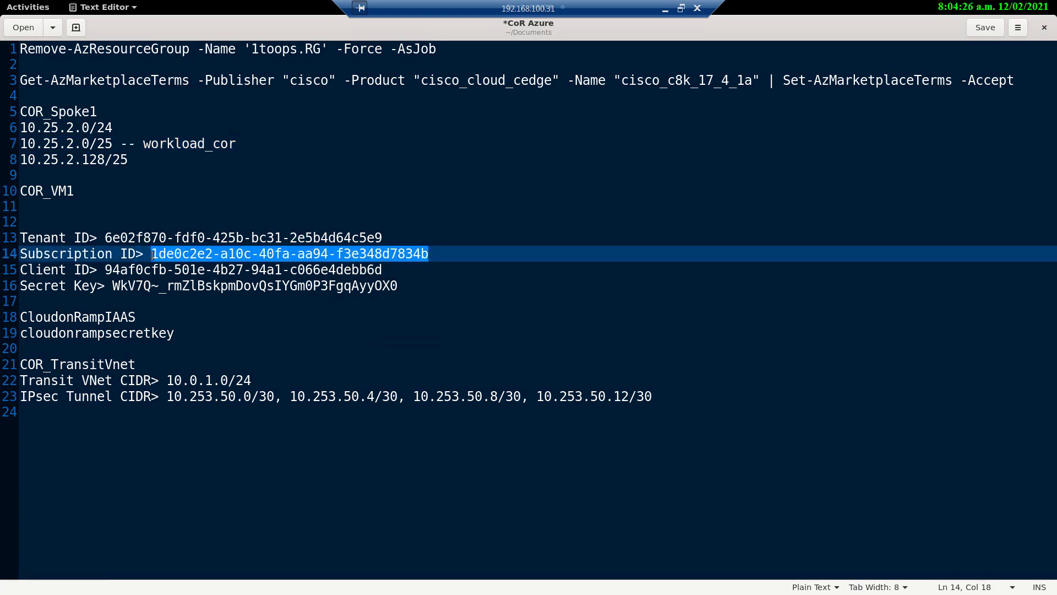
{"action": "key", "text": "End"}
Delete the values after the Tenant ID, Client ID and Secret Key labels in the notes
{"action": "left_click_drag", "start_coordinate": [383, 237], "coordinate": [108, 239]}
{"action": "key", "text": "BackSpace"}
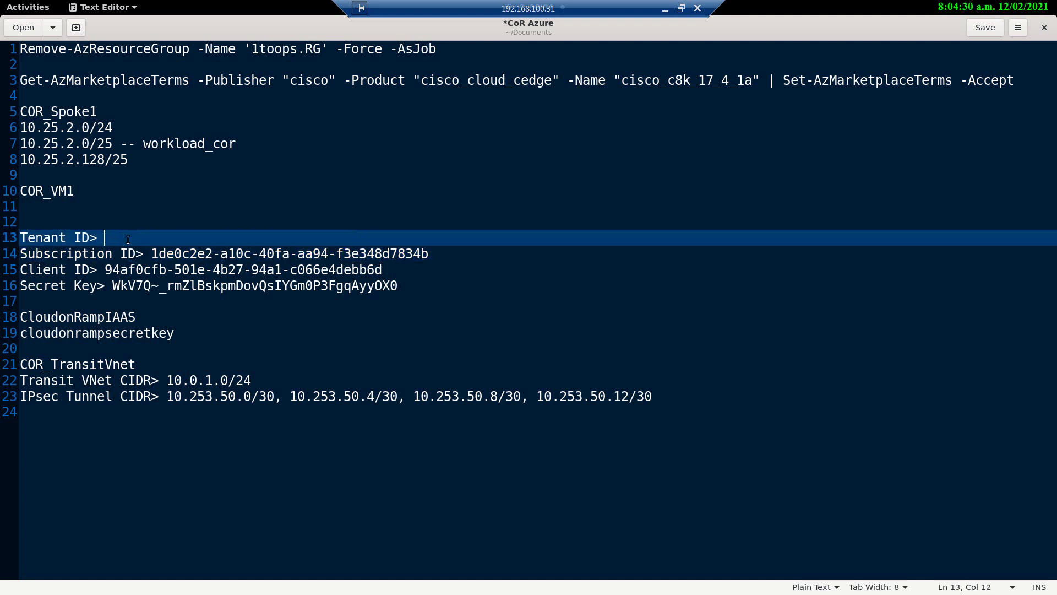
{"action": "left_click", "coordinate": [383, 269]}
{"action": "left_click_drag", "start_coordinate": [342, 270], "coordinate": [107, 274]}
{"action": "key", "text": "BackSpace"}
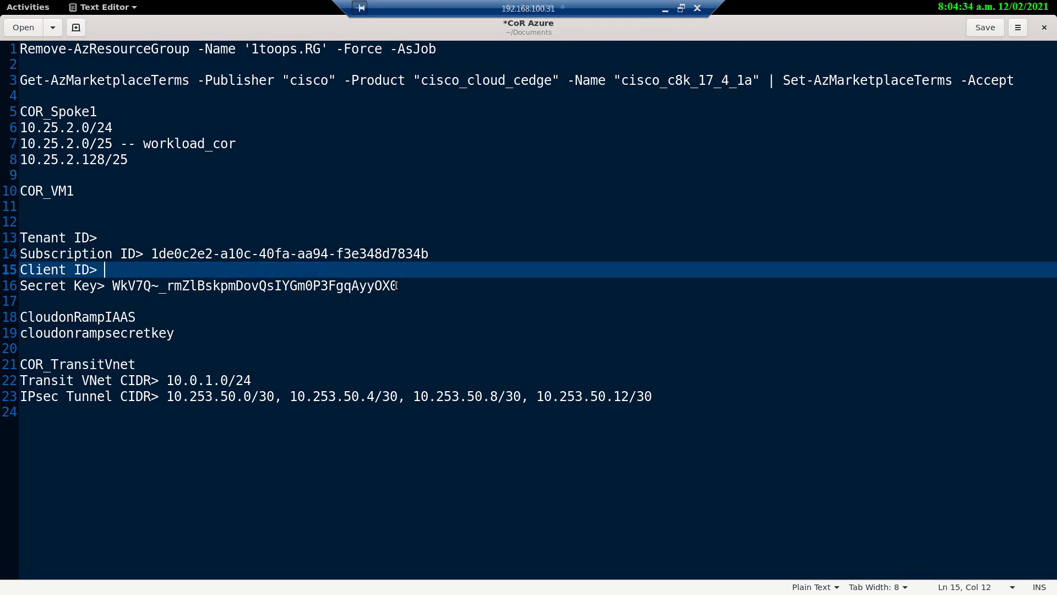
{"action": "left_click_drag", "start_coordinate": [398, 285], "coordinate": [113, 287]}
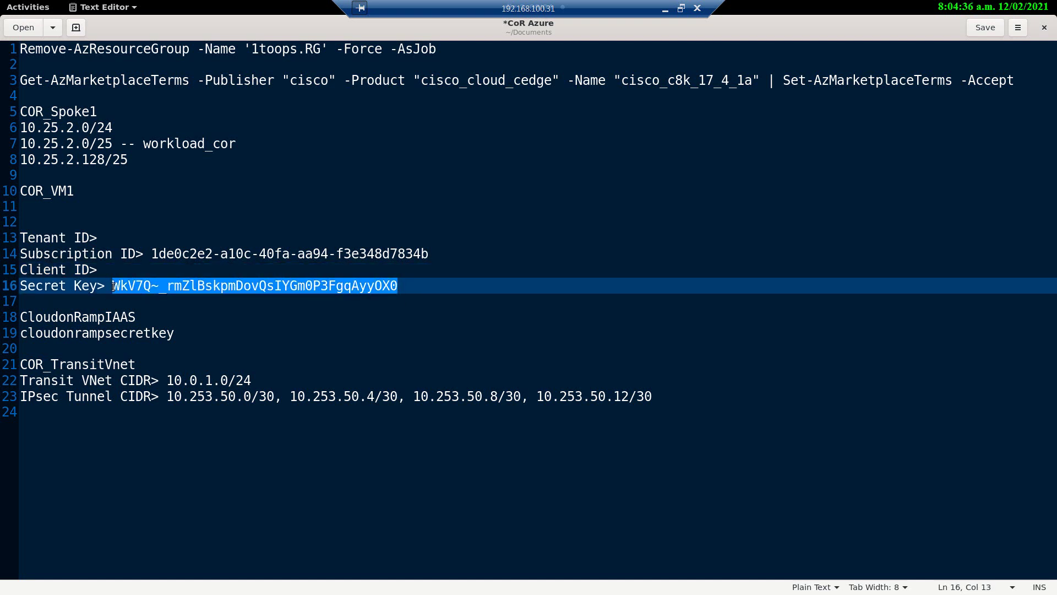
{"action": "key", "text": "BackSpace"}
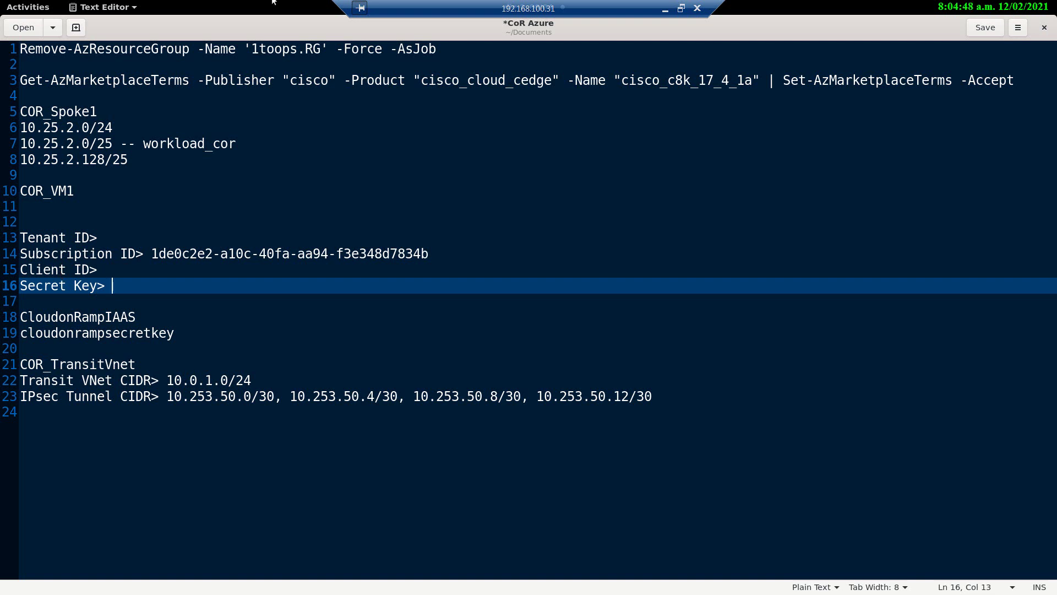
Switch back to Firefox and start a new app registration in Azure Active Directory
{"action": "key", "text": "alt+Tab"}
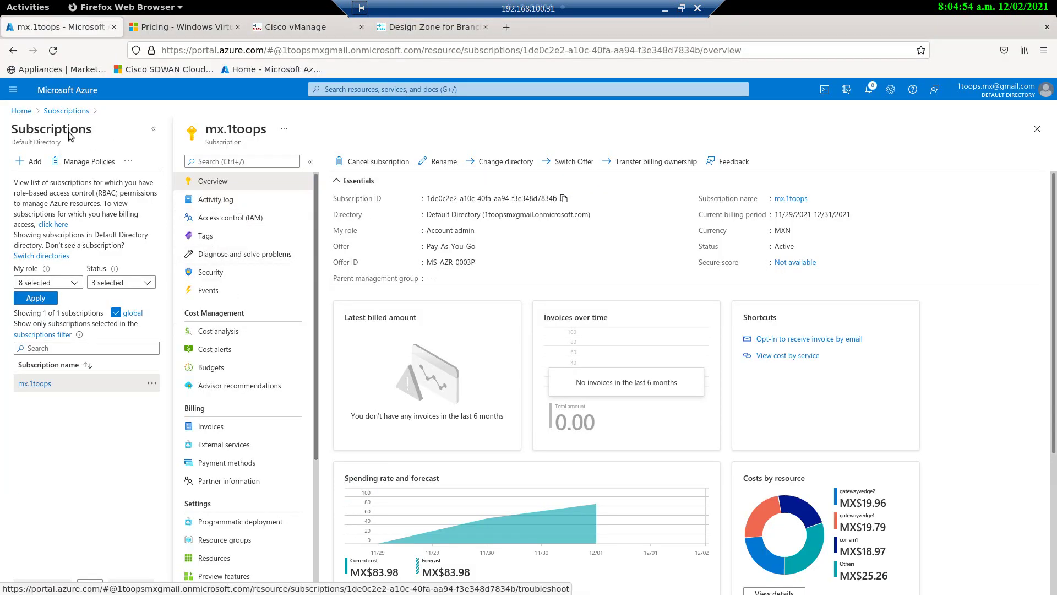
{"action": "left_click", "coordinate": [23, 112]}
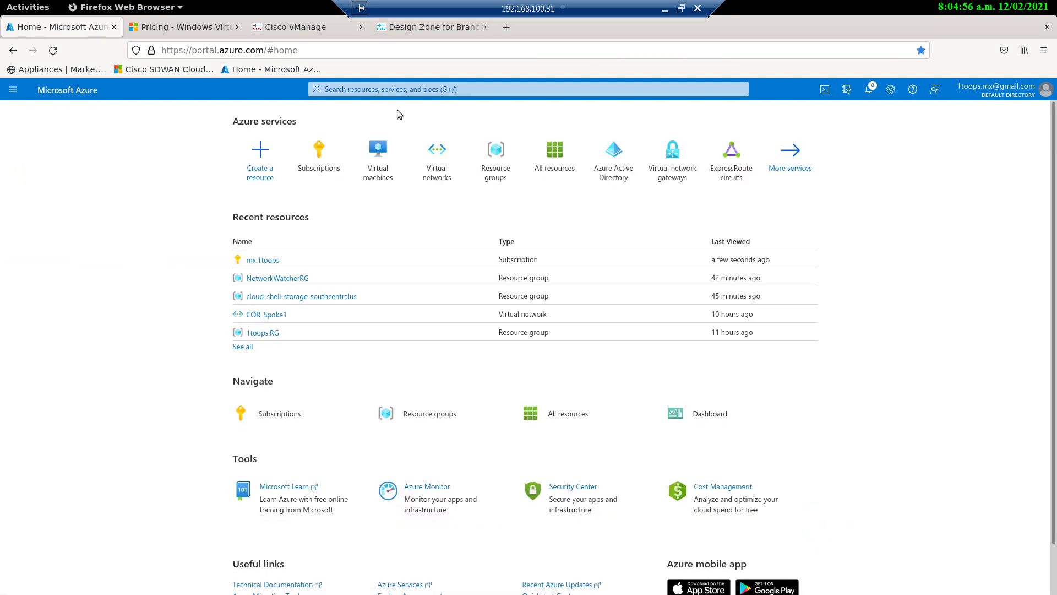
{"action": "left_click", "coordinate": [378, 90]}
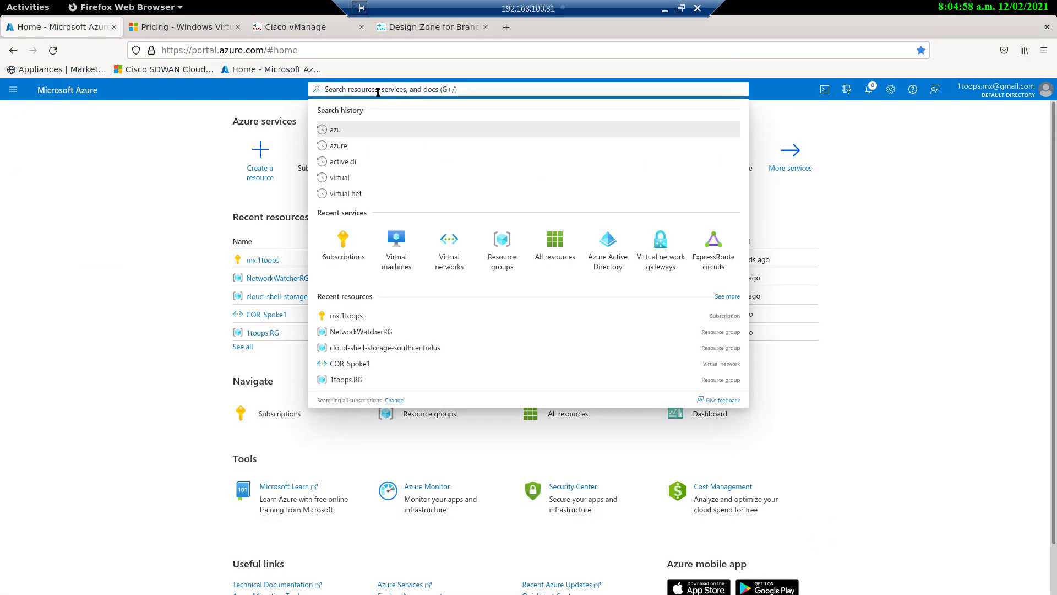
{"action": "left_click", "coordinate": [606, 250]}
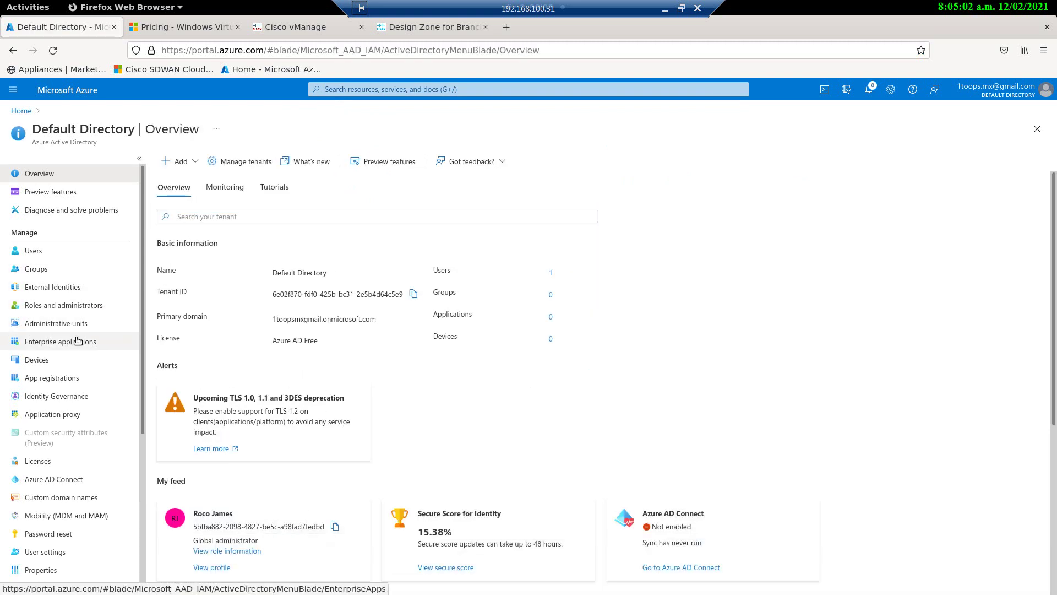
{"action": "left_click", "coordinate": [50, 380]}
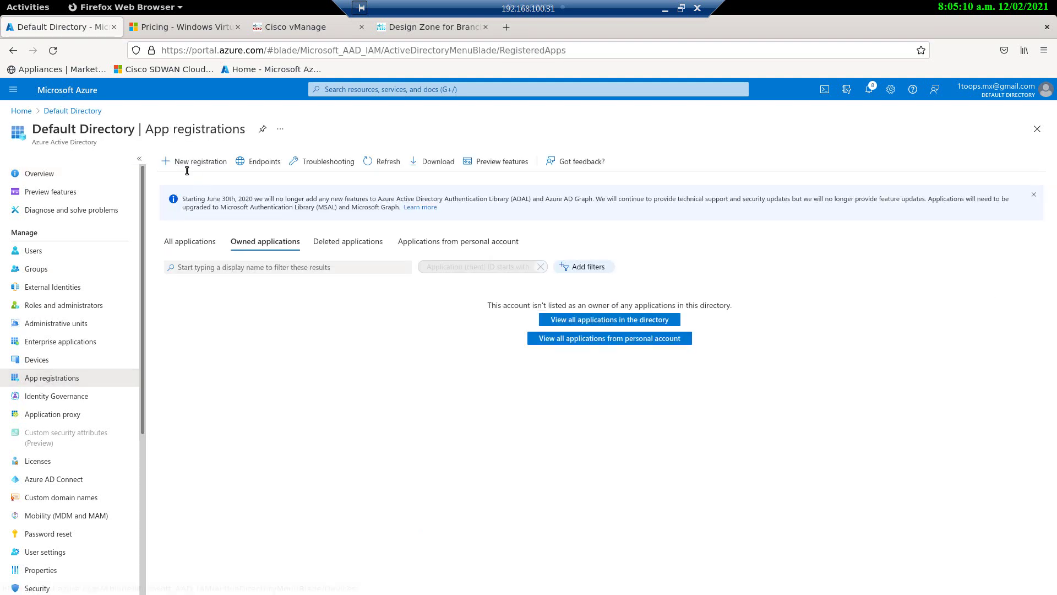
{"action": "left_click", "coordinate": [201, 161]}
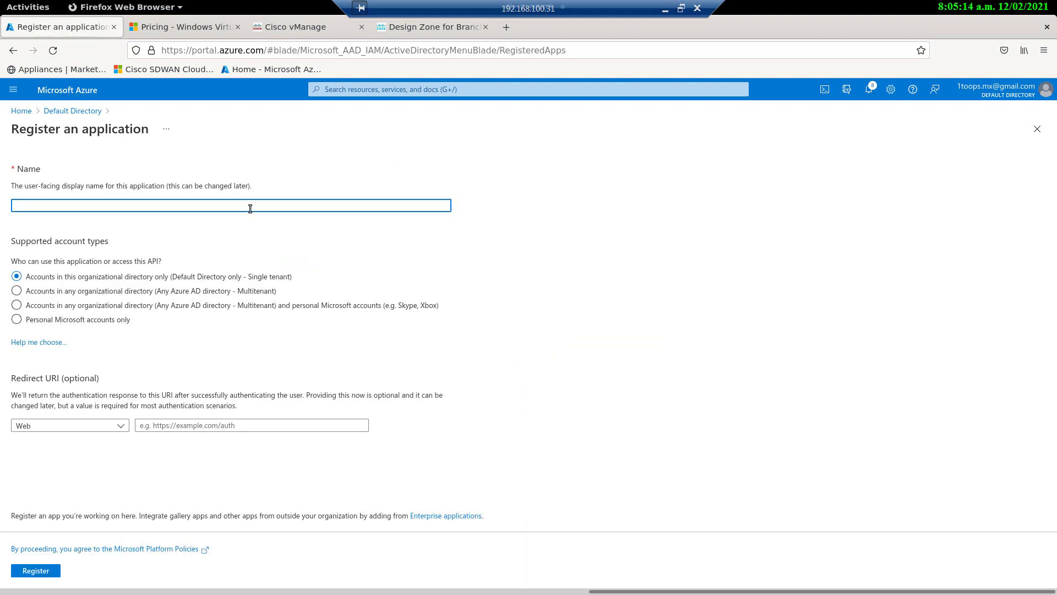
Copy the name CloudonRampIAAS from the CoR Azure notes in Text Editor and register the application in Azure under that name
{"action": "key", "text": "alt+Tab"}
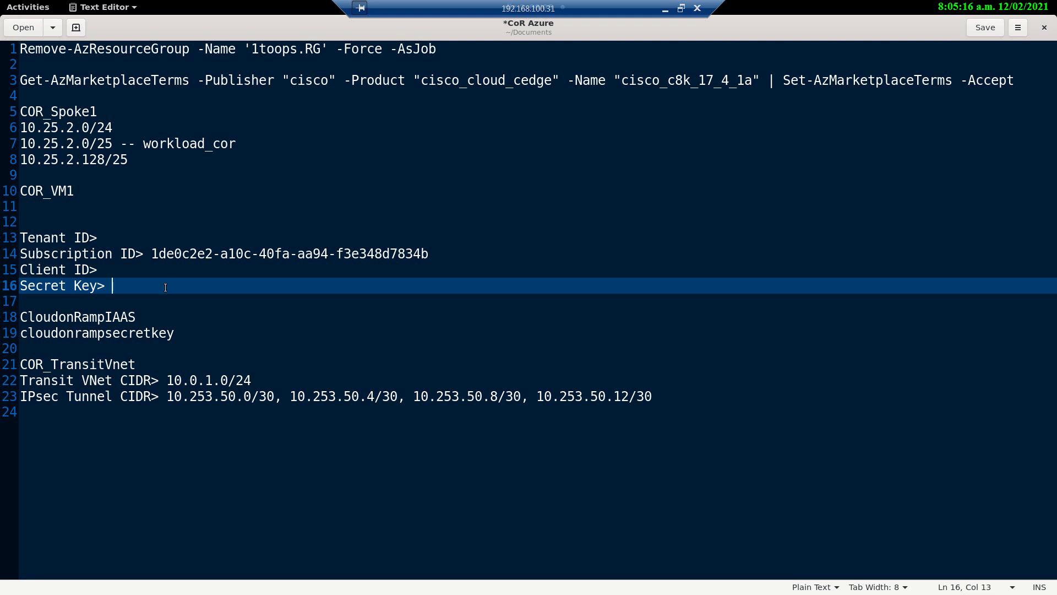
{"action": "left_click_drag", "start_coordinate": [137, 317], "coordinate": [21, 315]}
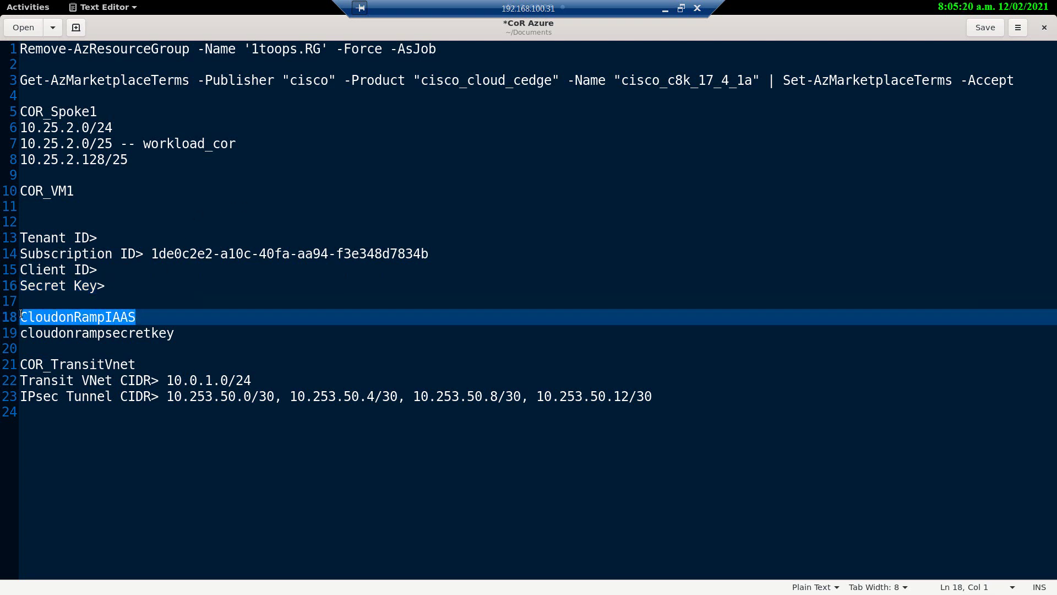
{"action": "key", "text": "ctrl+c"}
{"action": "key", "text": "alt+Tab"}
{"action": "key", "text": "ctrl+v"}
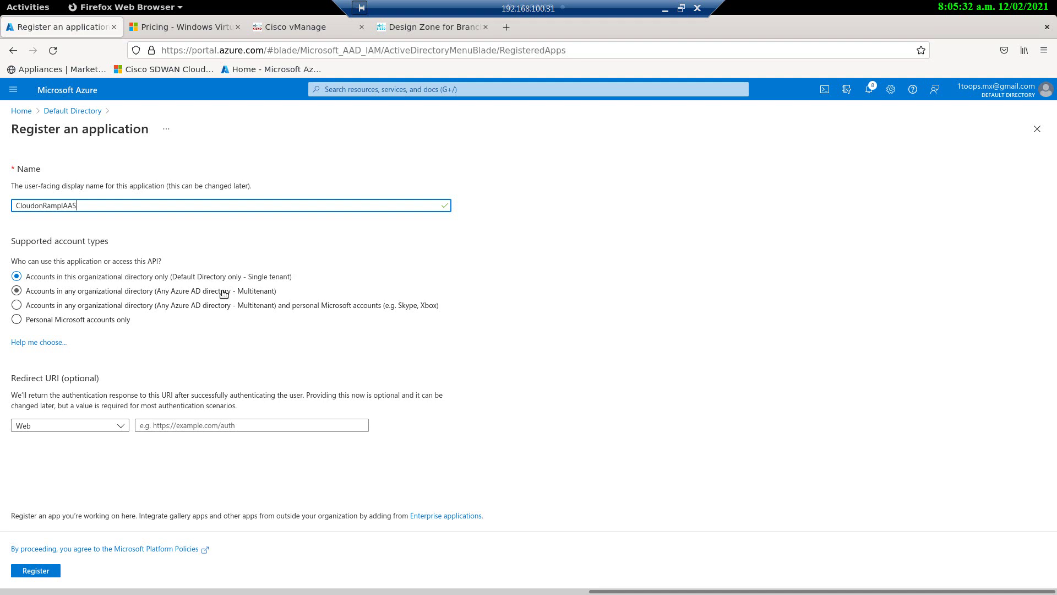
{"action": "left_click", "coordinate": [45, 575]}
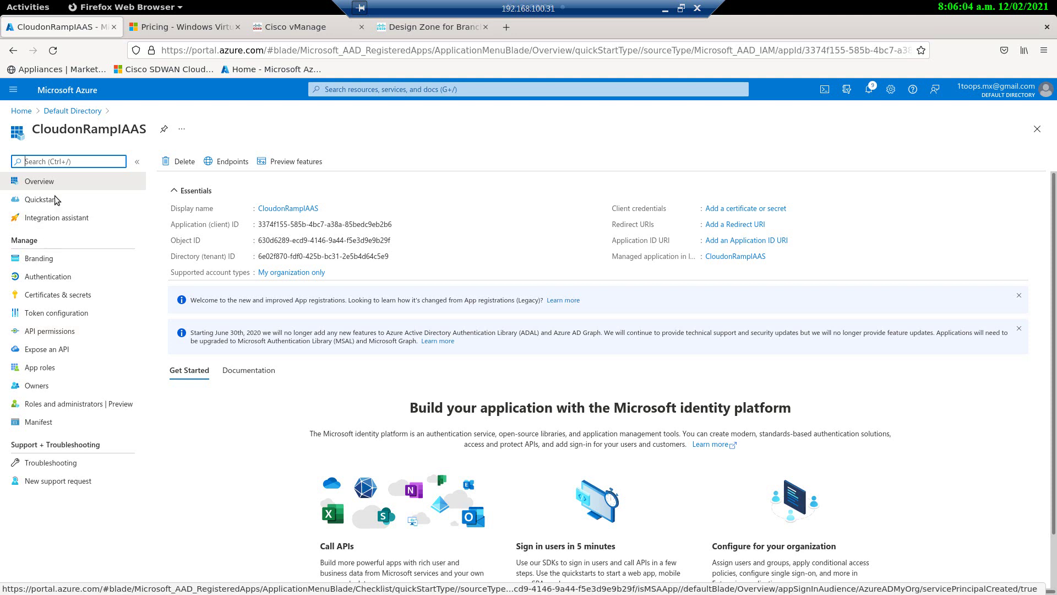
Open Access control (IAM) for the mx.1toops subscription
{"action": "left_click", "coordinate": [21, 112]}
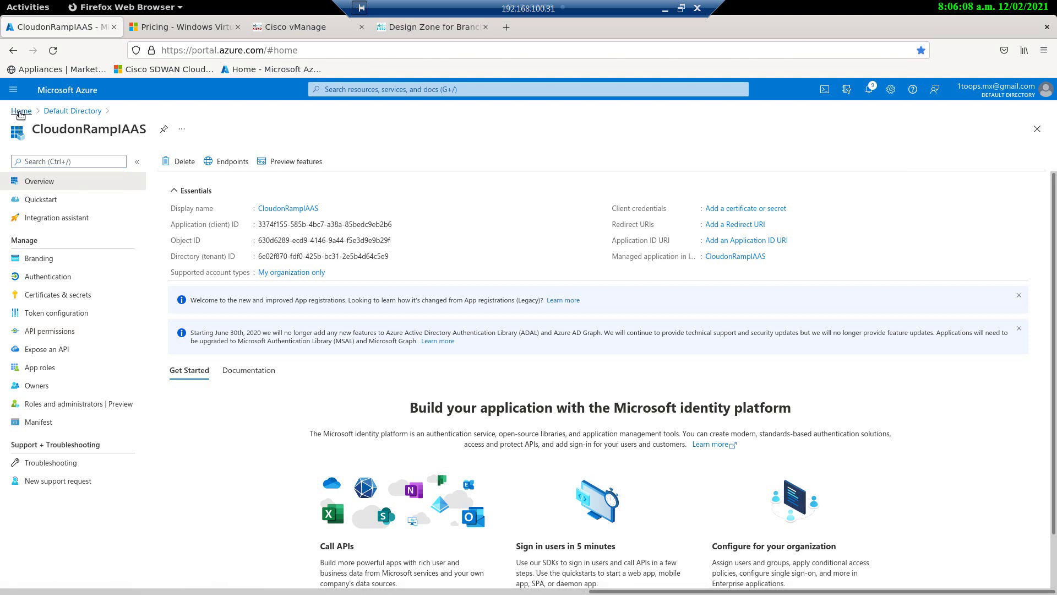
{"action": "left_click", "coordinate": [377, 165]}
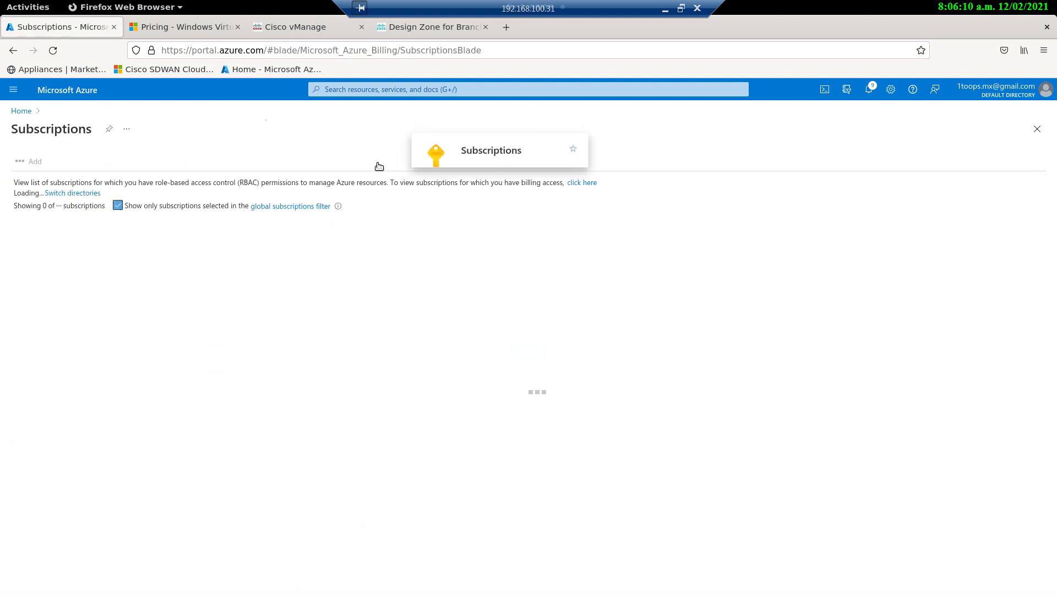
{"action": "left_click", "coordinate": [49, 300]}
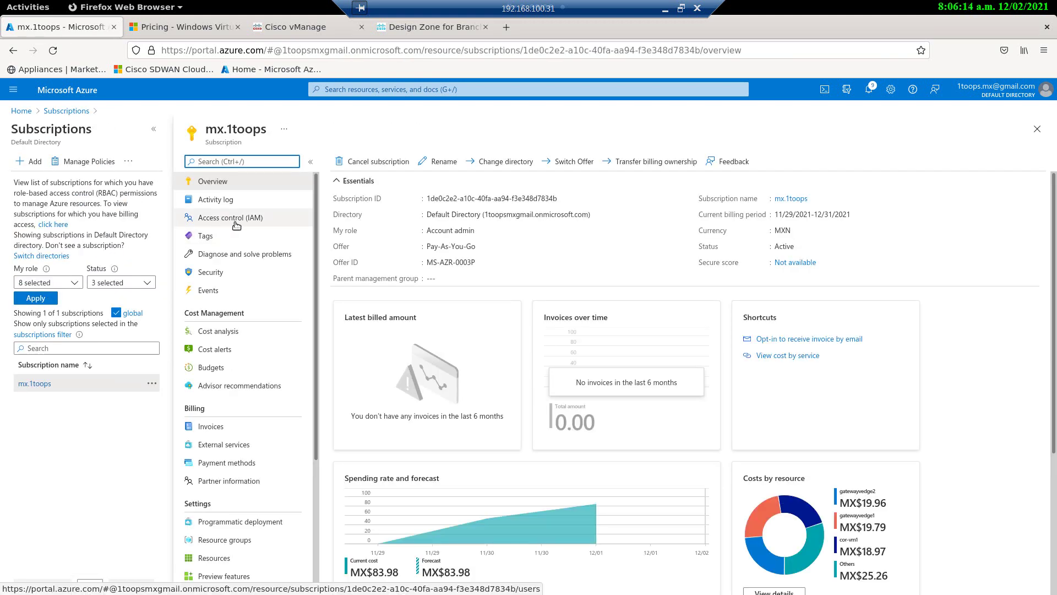
{"action": "left_click", "coordinate": [240, 222]}
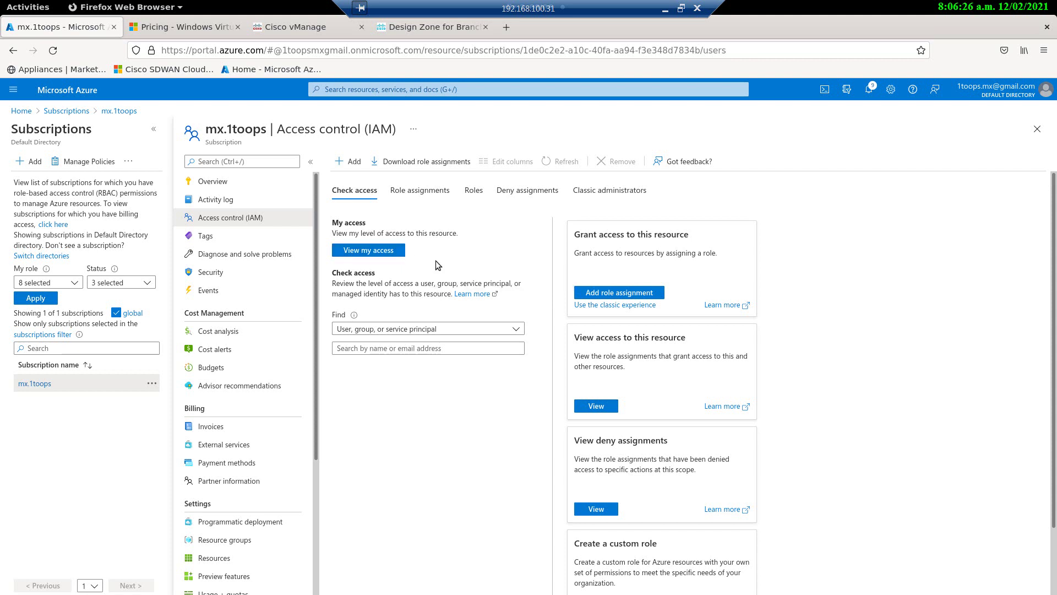
Check the signed-in account's own access to the subscription and start adding a role assignment
{"action": "left_click", "coordinate": [377, 252]}
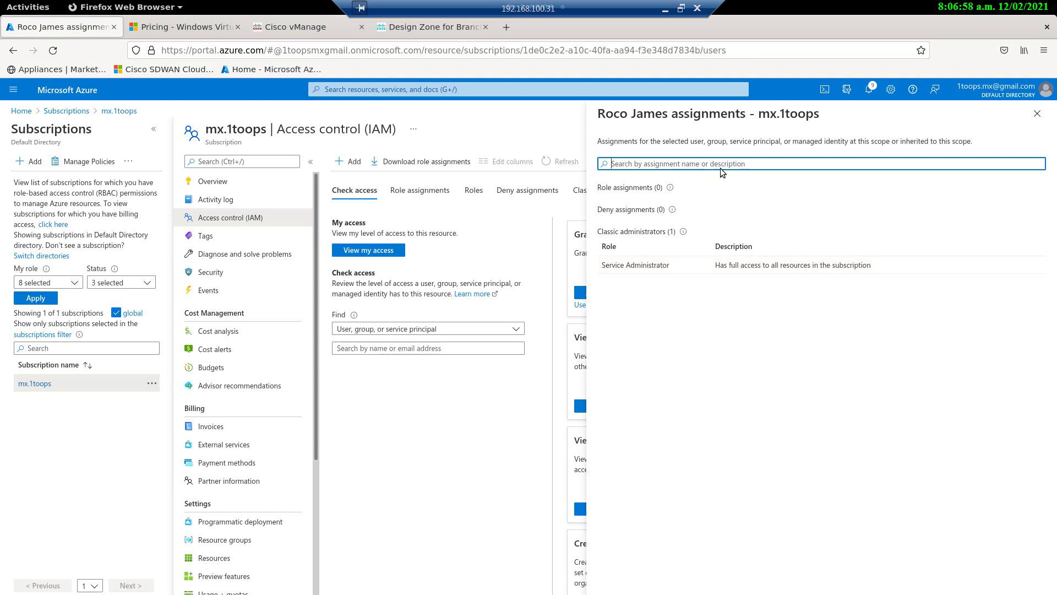
{"action": "left_click", "coordinate": [1037, 114]}
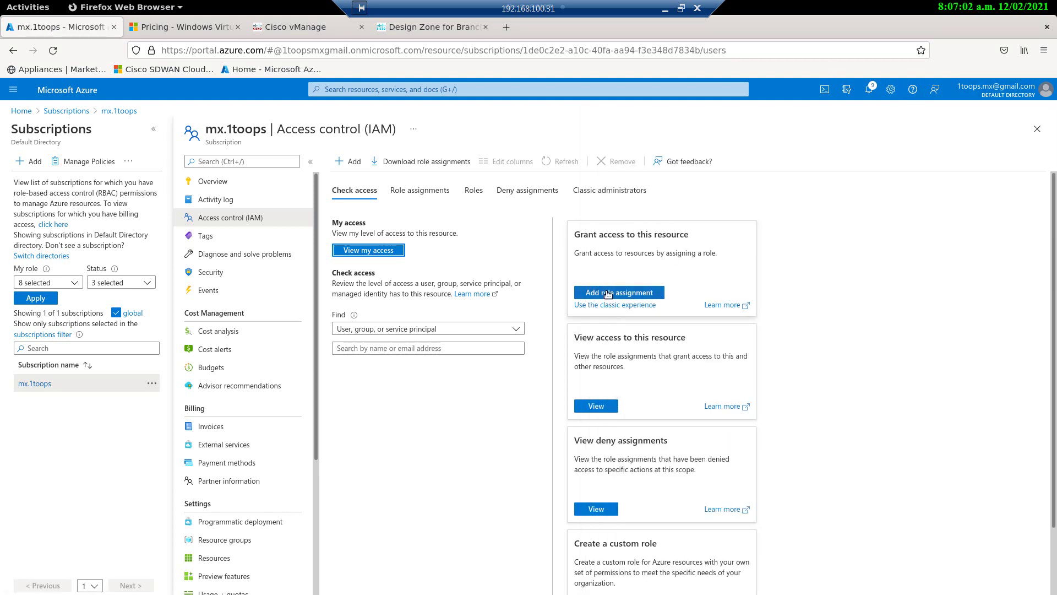
{"action": "left_click", "coordinate": [634, 297]}
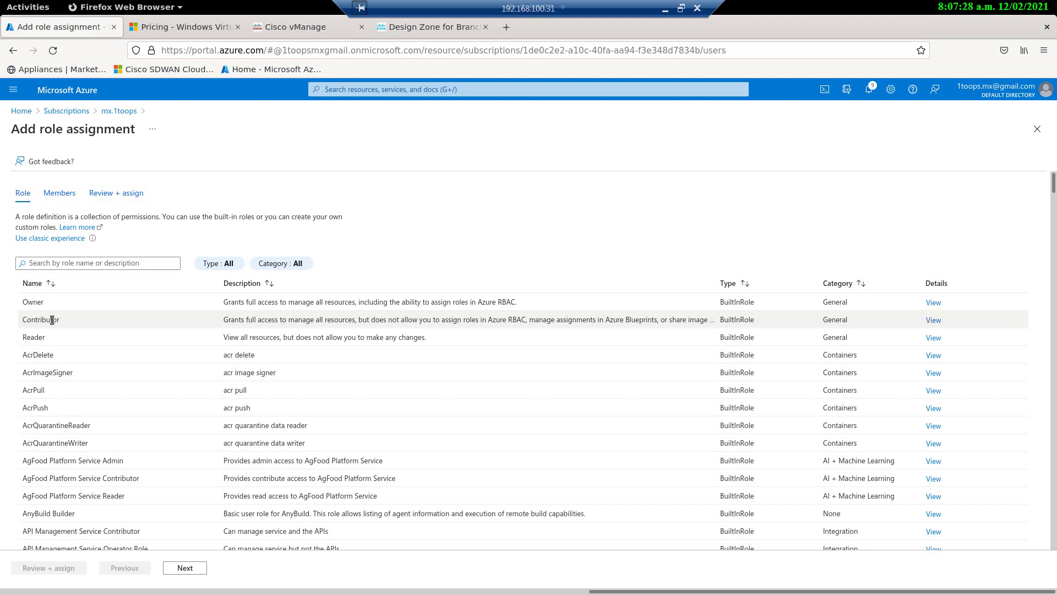
{"action": "scroll", "coordinate": [108, 351], "scroll_direction": "down", "scroll_amount": 15}
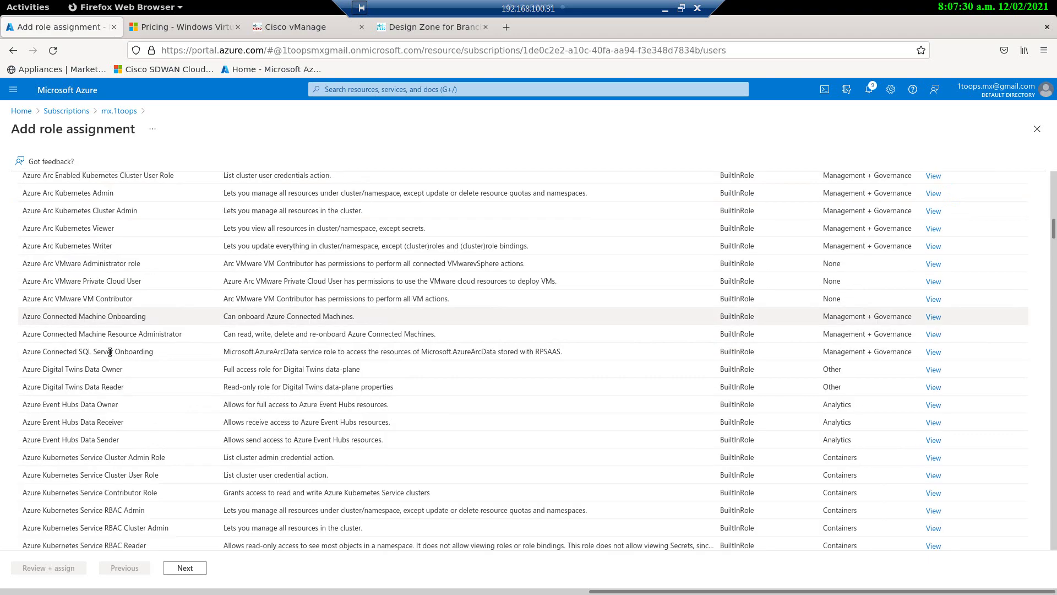
{"action": "scroll", "coordinate": [109, 351], "scroll_direction": "down", "scroll_amount": 20}
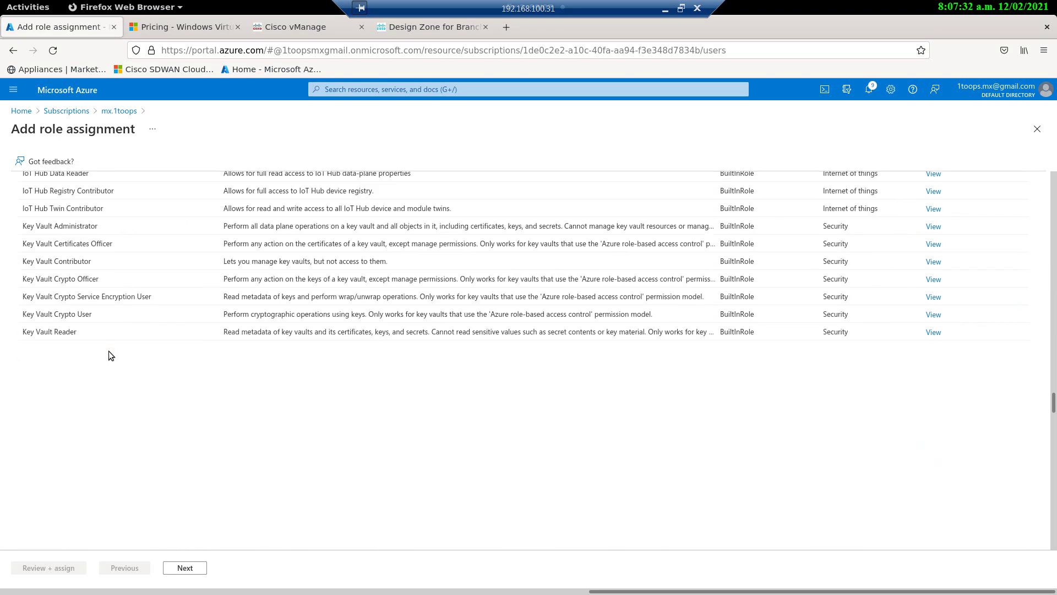
{"action": "scroll", "coordinate": [108, 351], "scroll_direction": "down", "scroll_amount": 20}
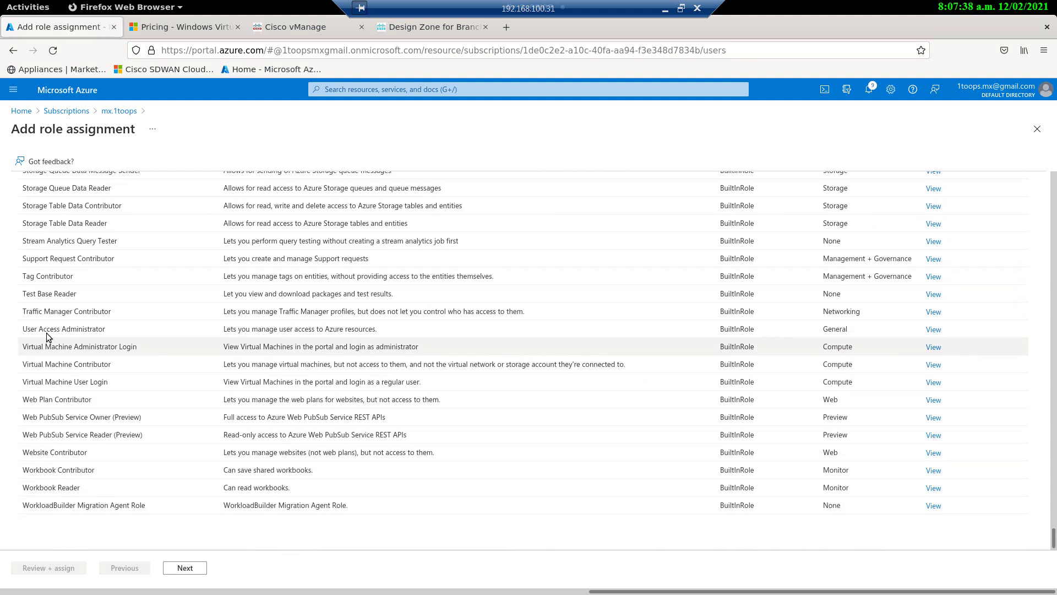
{"action": "left_click", "coordinate": [76, 330]}
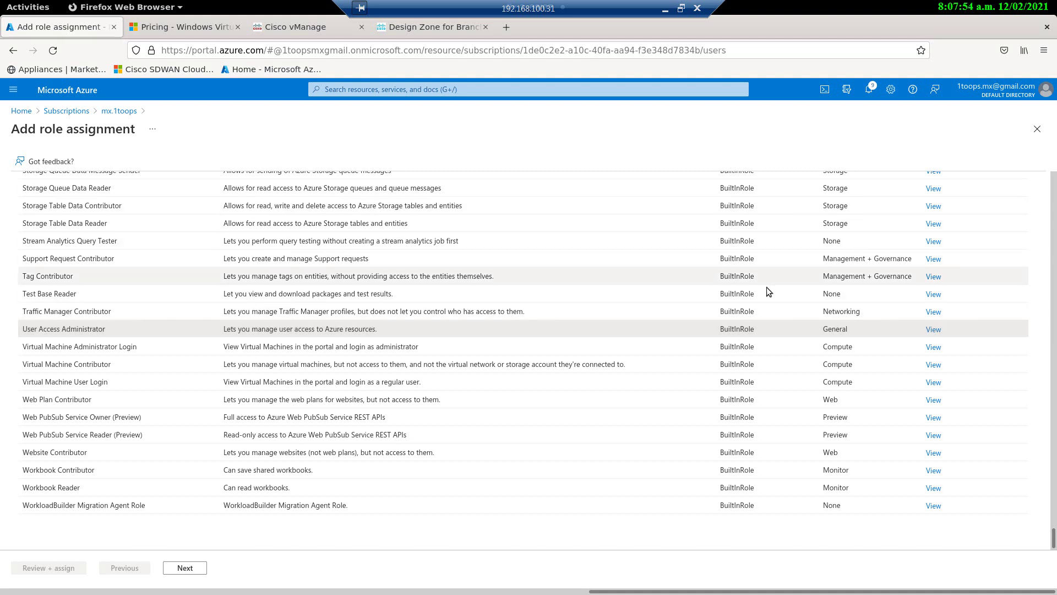
Choose the Contributor role for the assignment and pick the signed-in user as a member
{"action": "scroll", "coordinate": [731, 377], "scroll_direction": "up", "scroll_amount": 20}
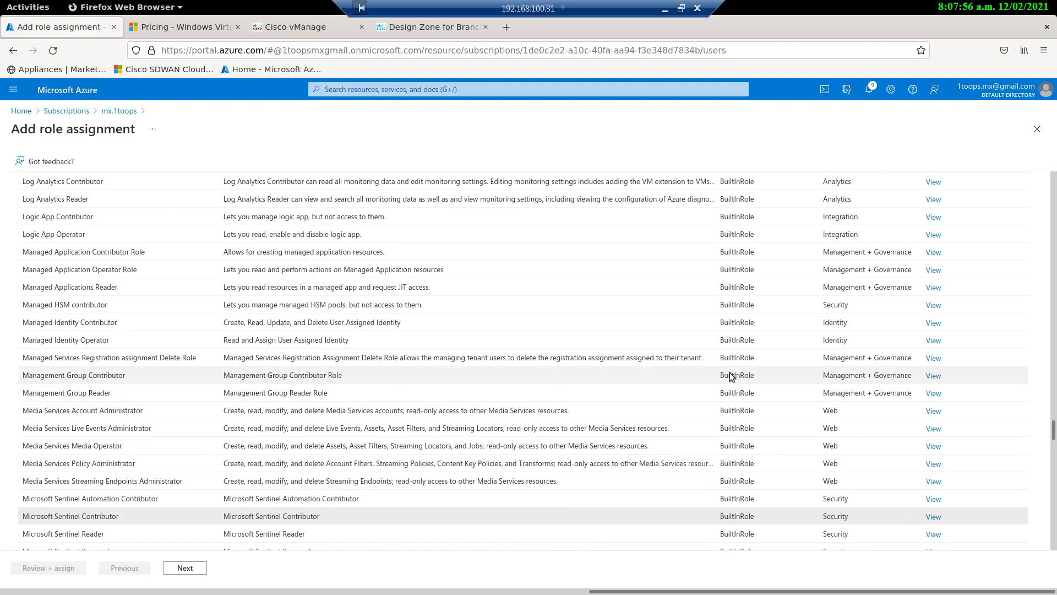
{"action": "scroll", "coordinate": [732, 377], "scroll_direction": "up", "scroll_amount": 20}
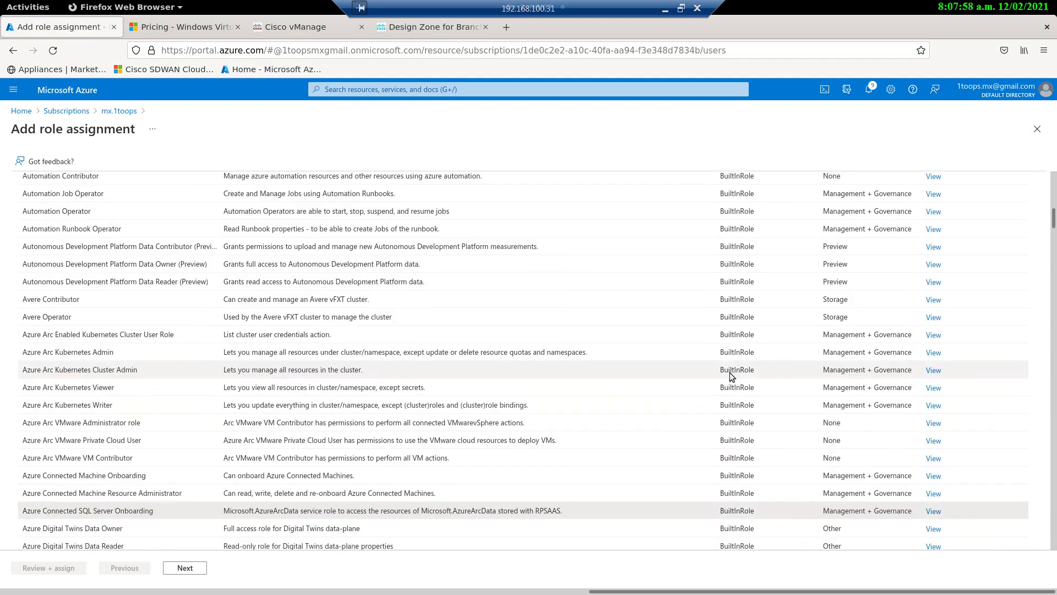
{"action": "scroll", "coordinate": [731, 377], "scroll_direction": "up", "scroll_amount": 5}
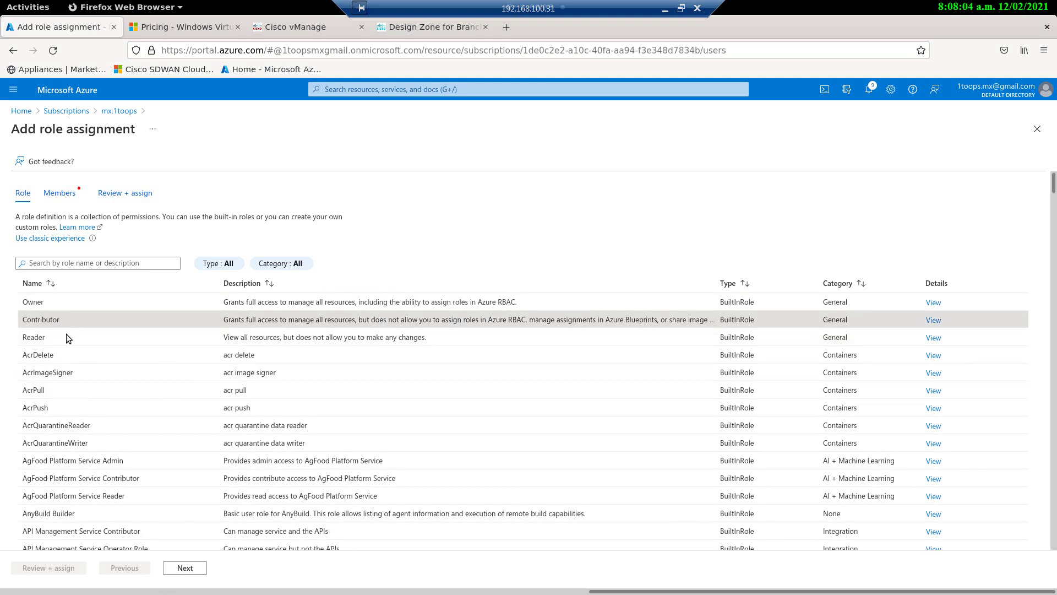
{"action": "left_click", "coordinate": [185, 568]}
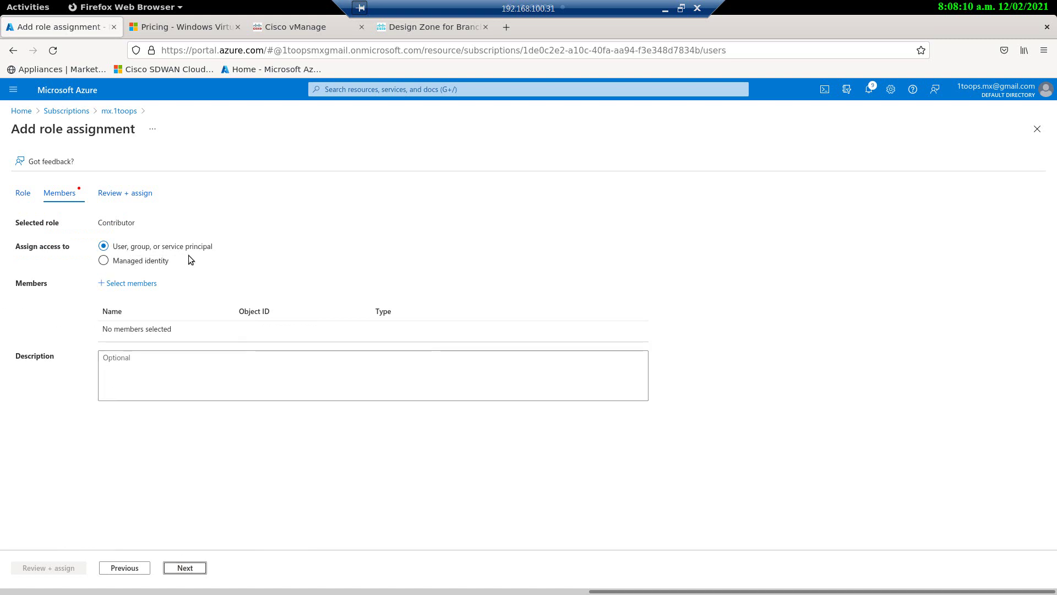
{"action": "left_click", "coordinate": [139, 285]}
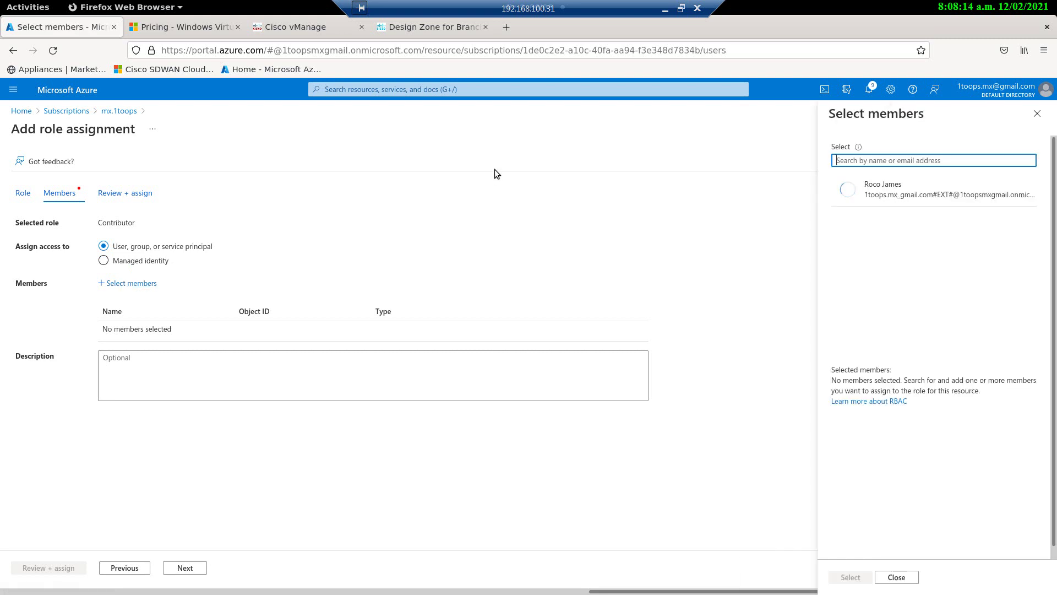
{"action": "left_click", "coordinate": [899, 190]}
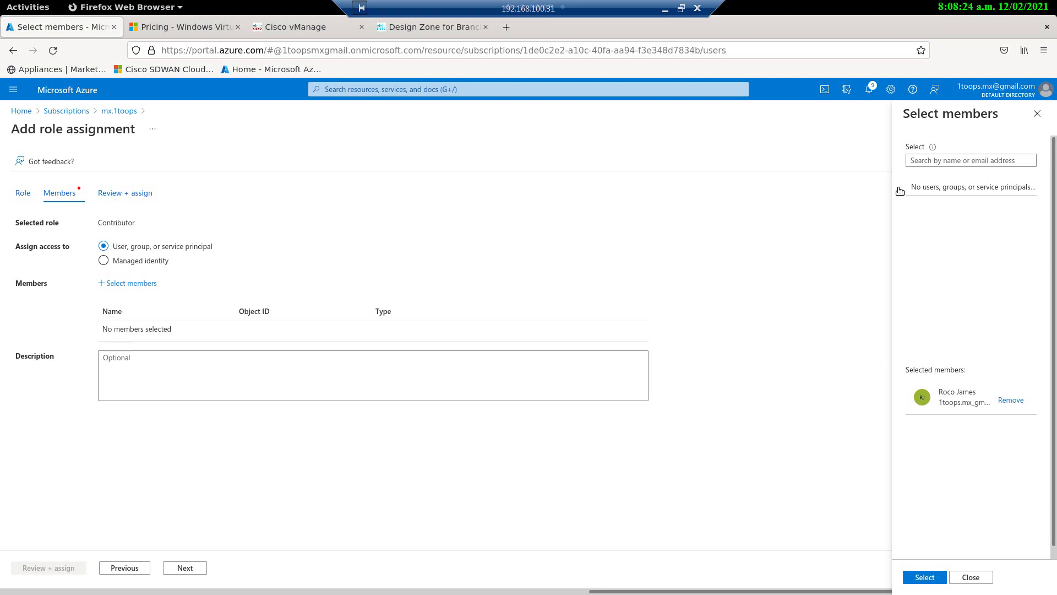
Add CloudonRampIAAS, copied from the CoR Azure notes in Text Editor, as another member and submit the Contributor role assignment
{"action": "left_click", "coordinate": [932, 161]}
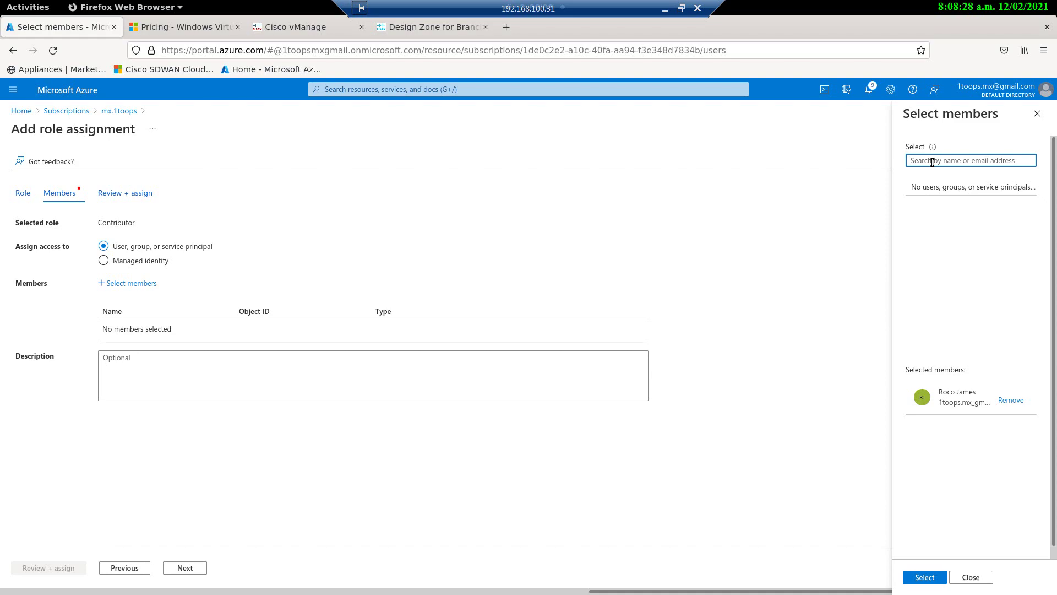
{"action": "key", "text": "alt+Tab"}
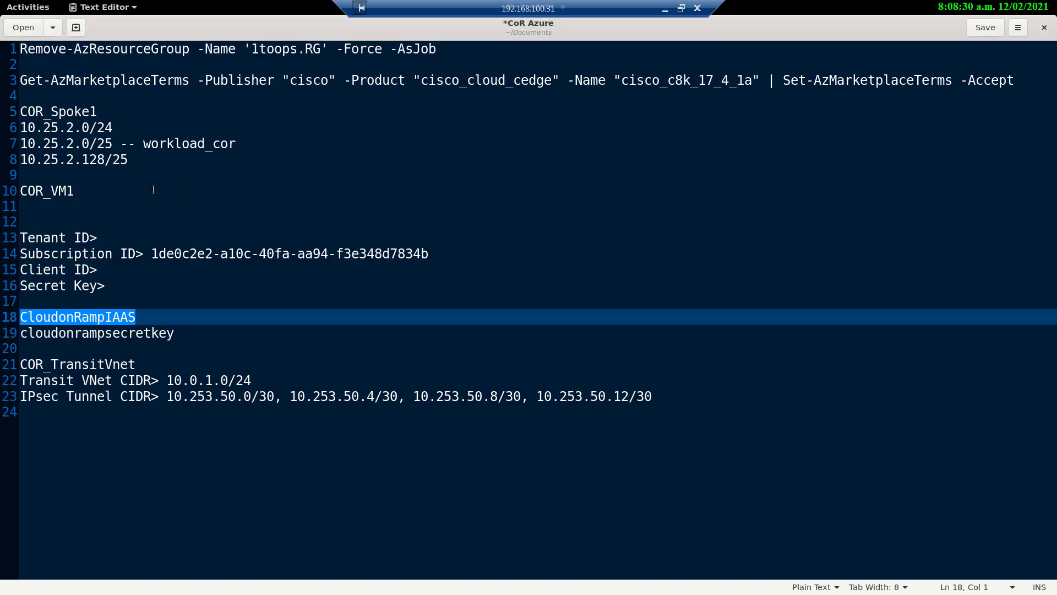
{"action": "right_click", "coordinate": [118, 316]}
{"action": "left_click", "coordinate": [147, 362]}
{"action": "key", "text": "alt+Tab"}
{"action": "key", "text": "ctrl+v"}
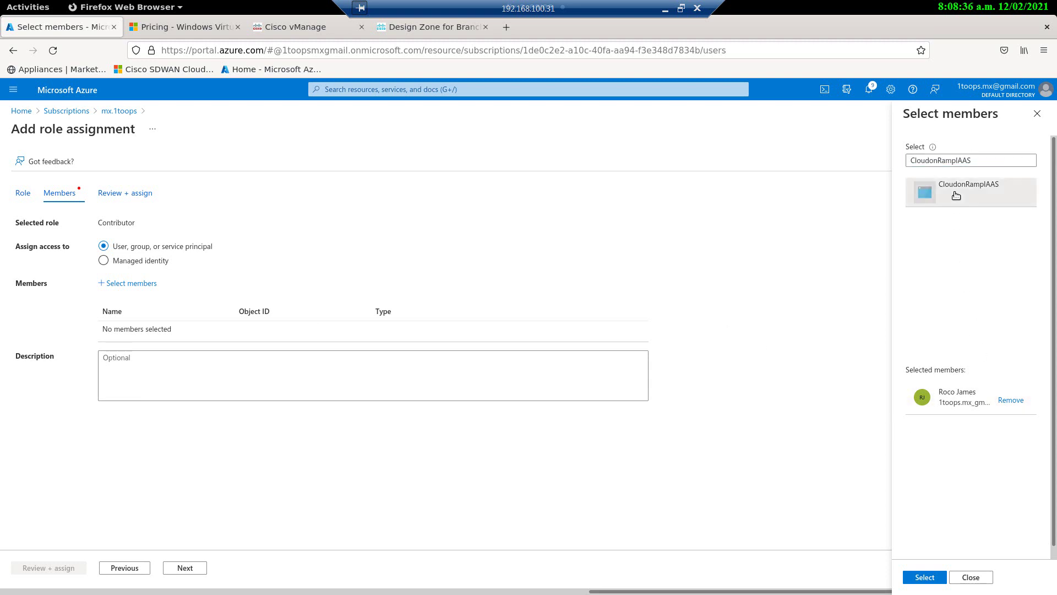
{"action": "left_click", "coordinate": [956, 194]}
{"action": "left_click", "coordinate": [925, 577]}
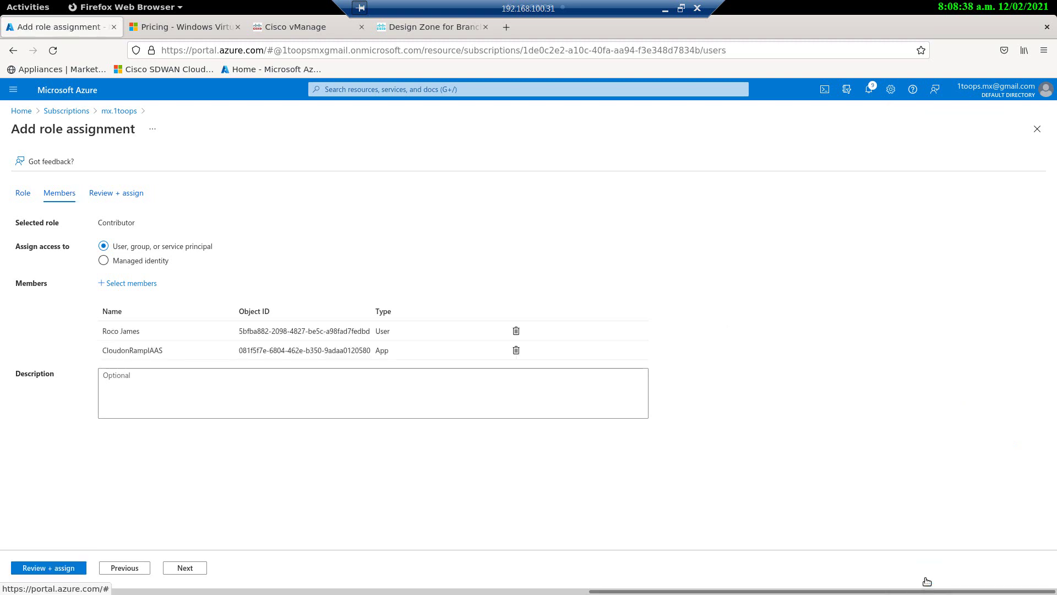
{"action": "left_click", "coordinate": [52, 568]}
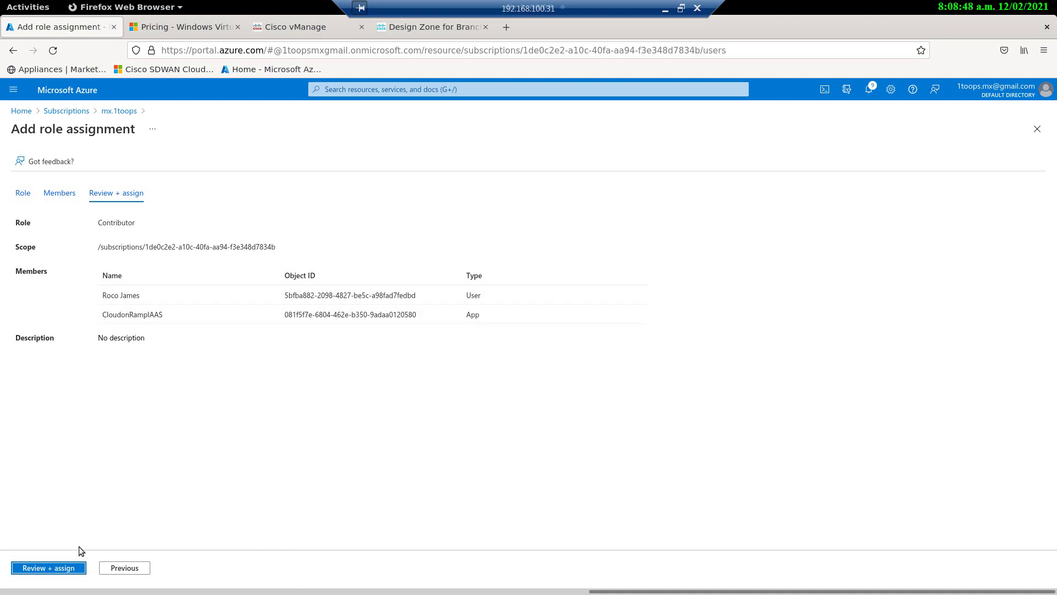
{"action": "left_click", "coordinate": [43, 570]}
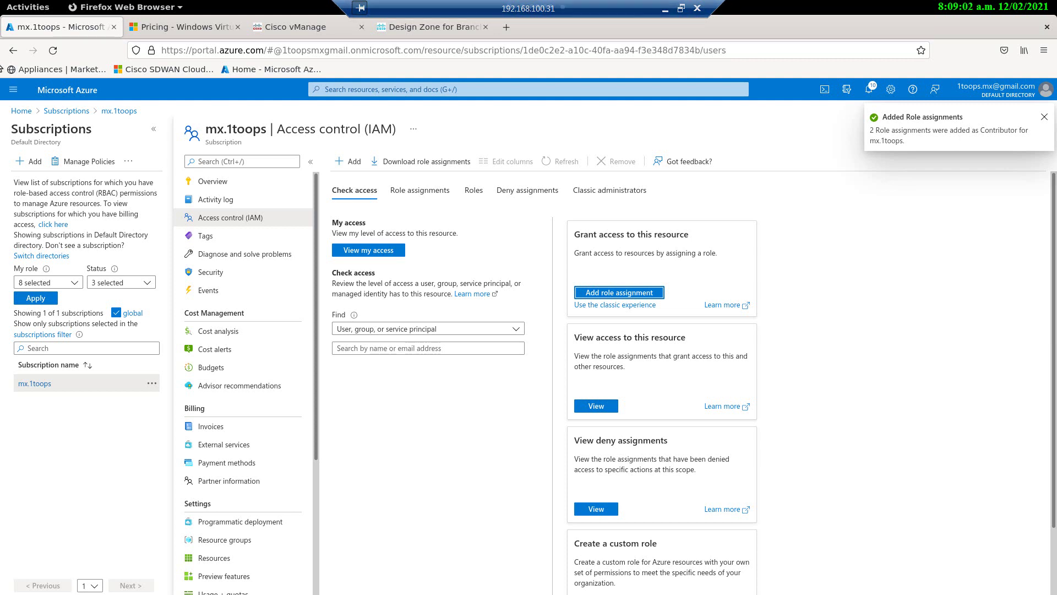
Open the CloudonRampIAAS app registration in Azure Active Directory
{"action": "left_click", "coordinate": [22, 111]}
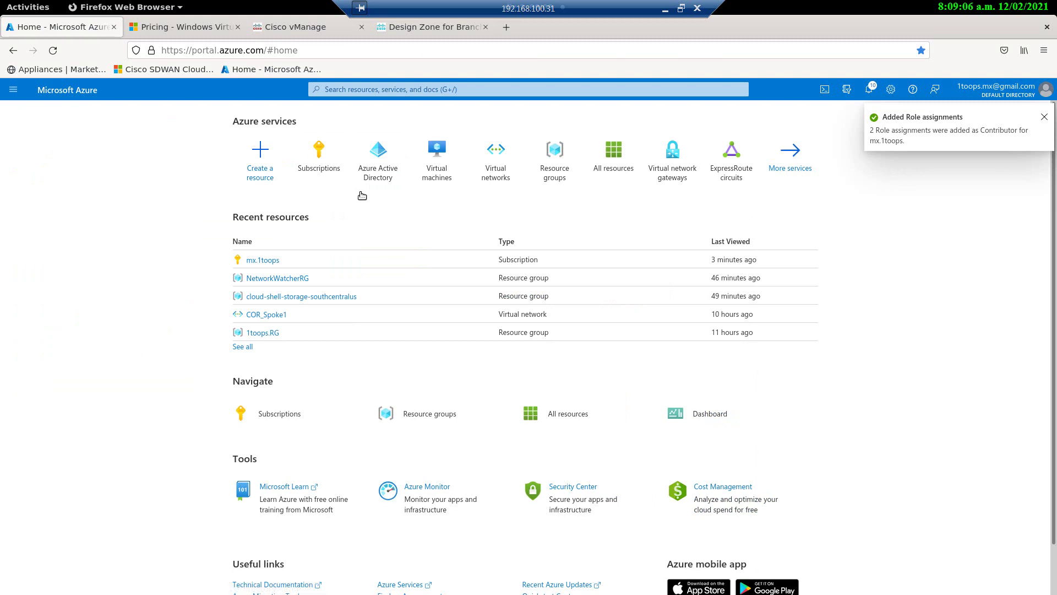
{"action": "left_click", "coordinate": [373, 171]}
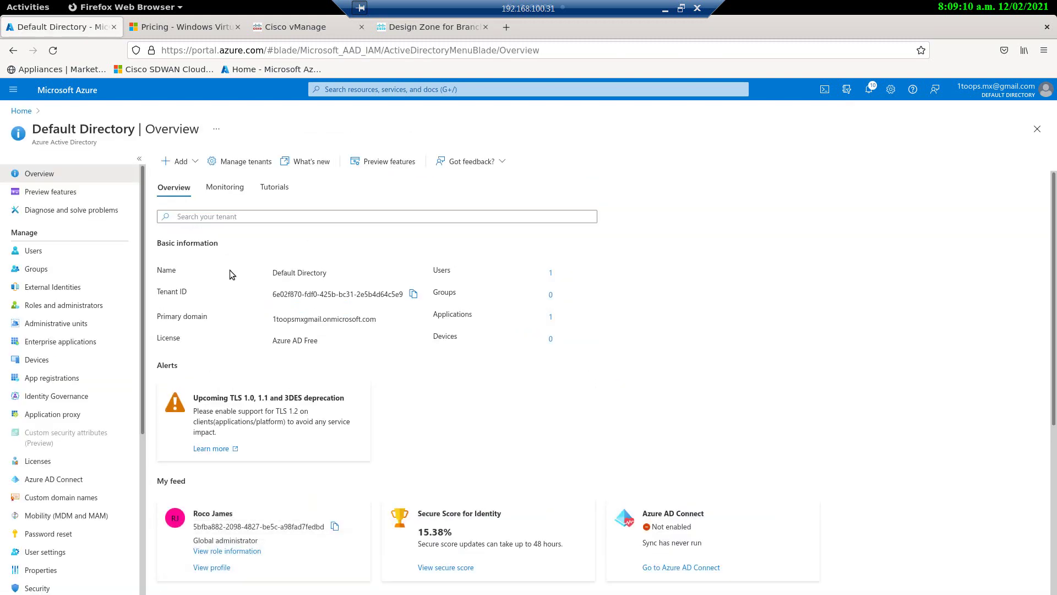
{"action": "scroll", "coordinate": [71, 388], "scroll_direction": "down", "scroll_amount": 3}
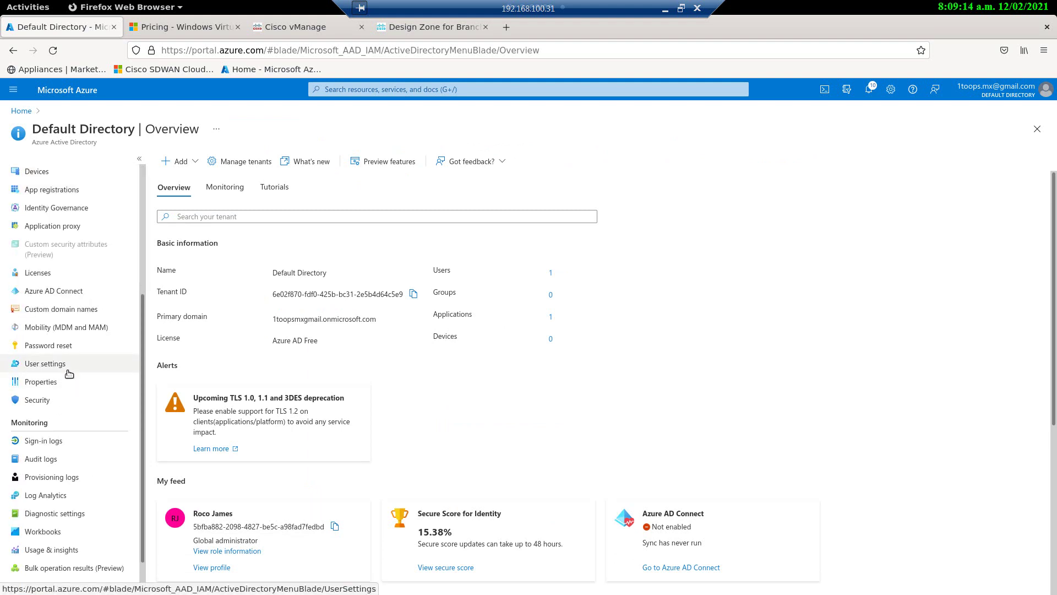
{"action": "scroll", "coordinate": [67, 371], "scroll_direction": "up", "scroll_amount": 1}
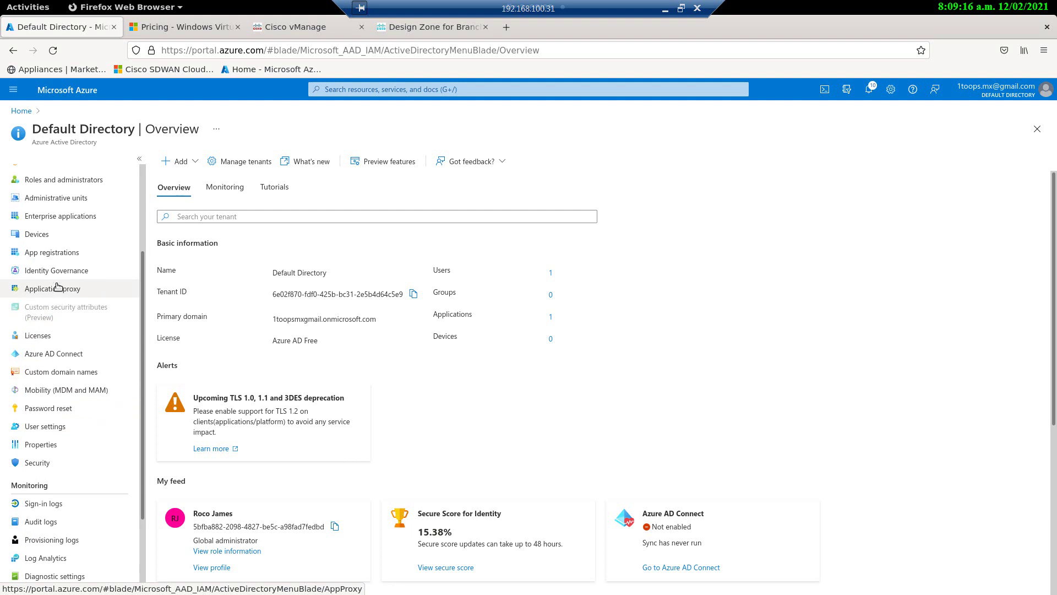
{"action": "left_click", "coordinate": [49, 252]}
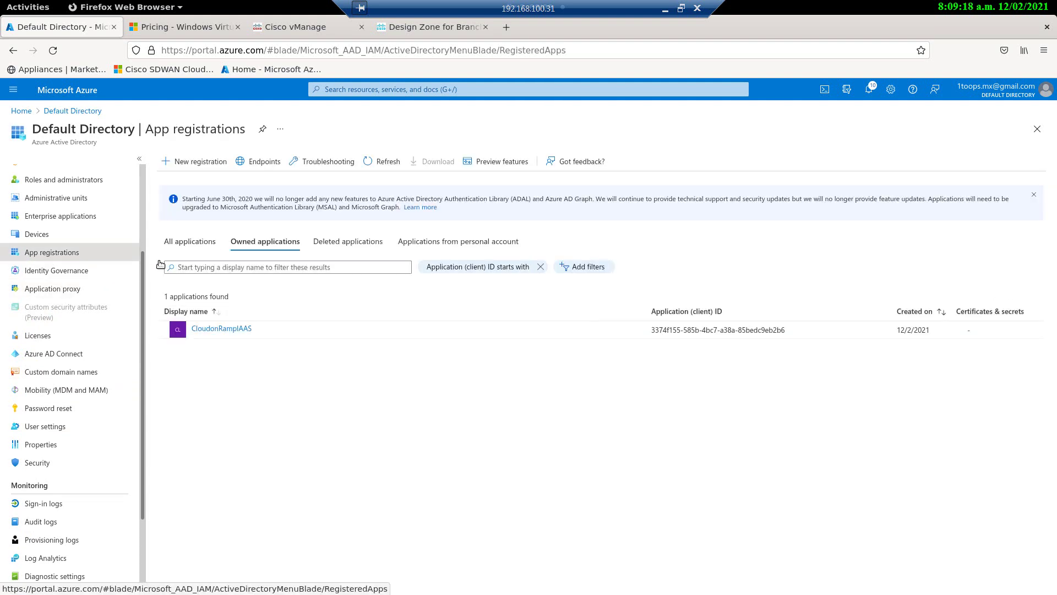
{"action": "left_click", "coordinate": [221, 328]}
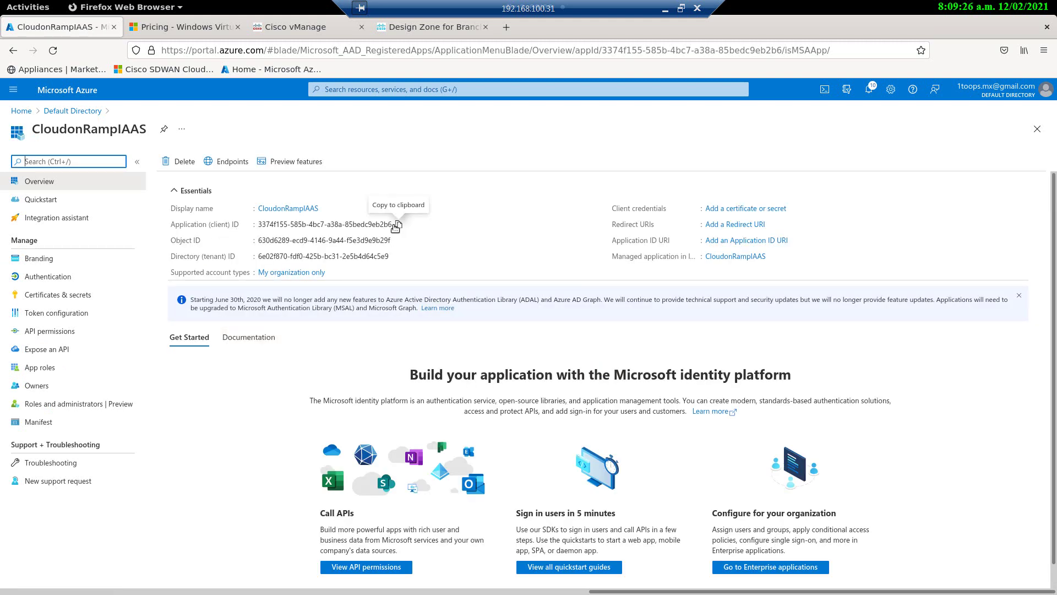
Copy the application's client ID and paste it after the Client ID label in the CoR Azure notes in Text Editor
{"action": "left_click", "coordinate": [399, 225]}
{"action": "key", "text": "alt+Tab"}
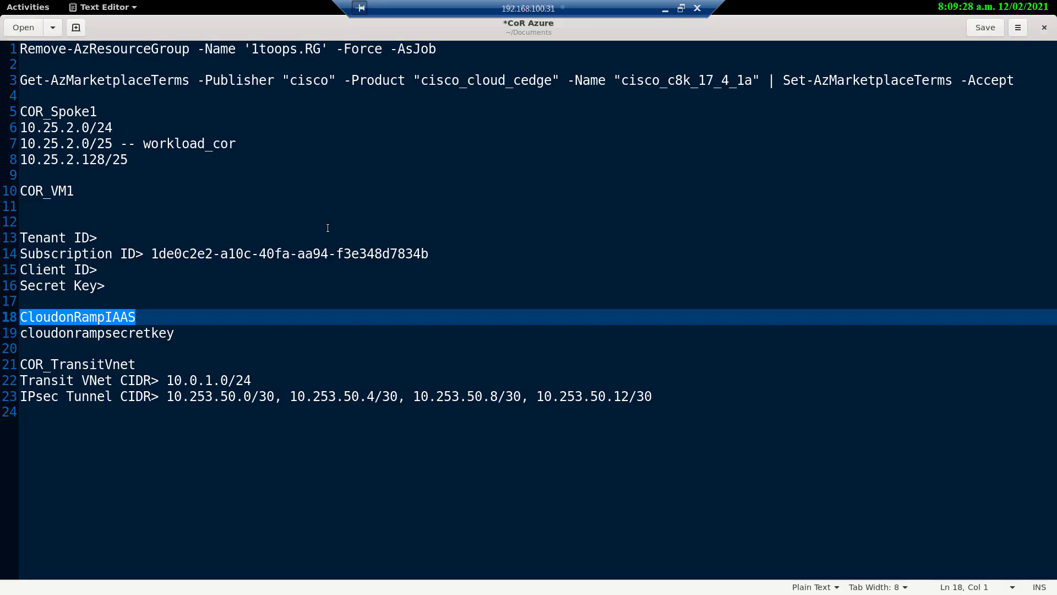
{"action": "left_click", "coordinate": [118, 268]}
{"action": "key", "text": "ctrl+v"}
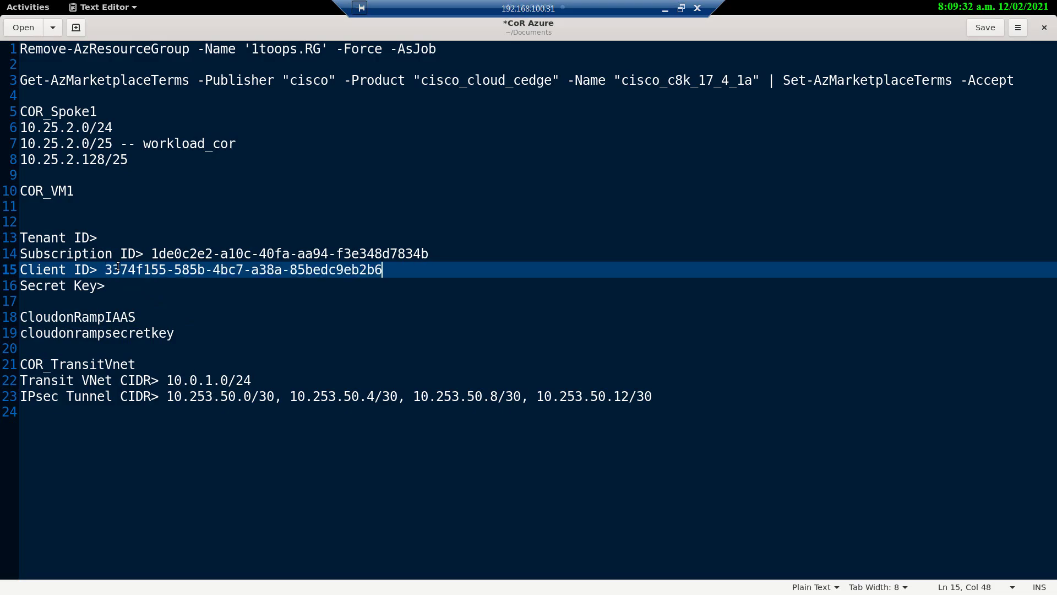
Copy the directory (tenant) ID from the app registration in Firefox and paste it after the Tenant ID label in the notes
{"action": "key", "text": "alt+Tab"}
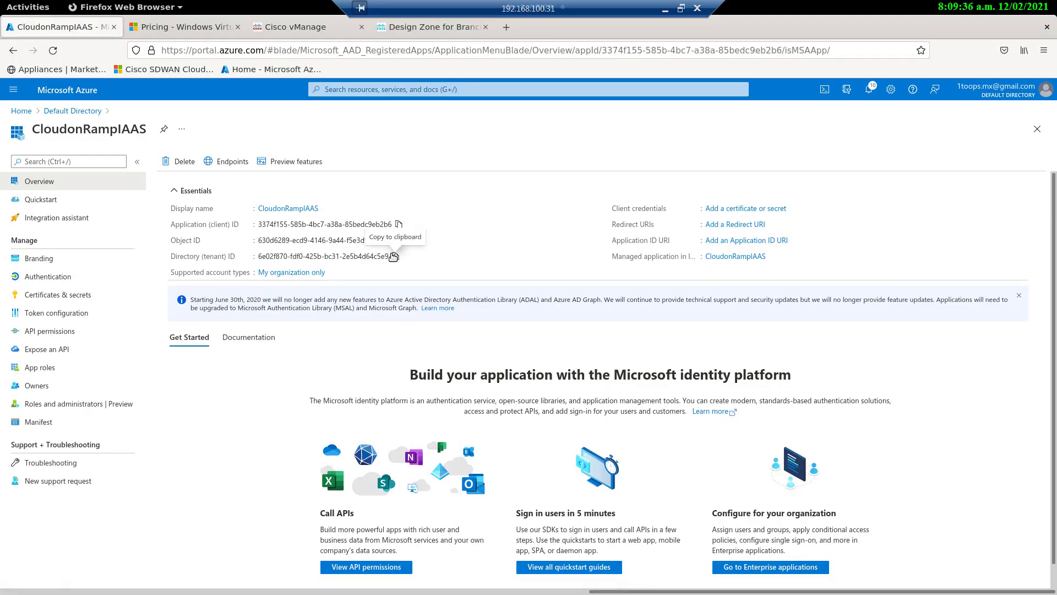
{"action": "left_click", "coordinate": [394, 257]}
{"action": "key", "text": "alt+Tab"}
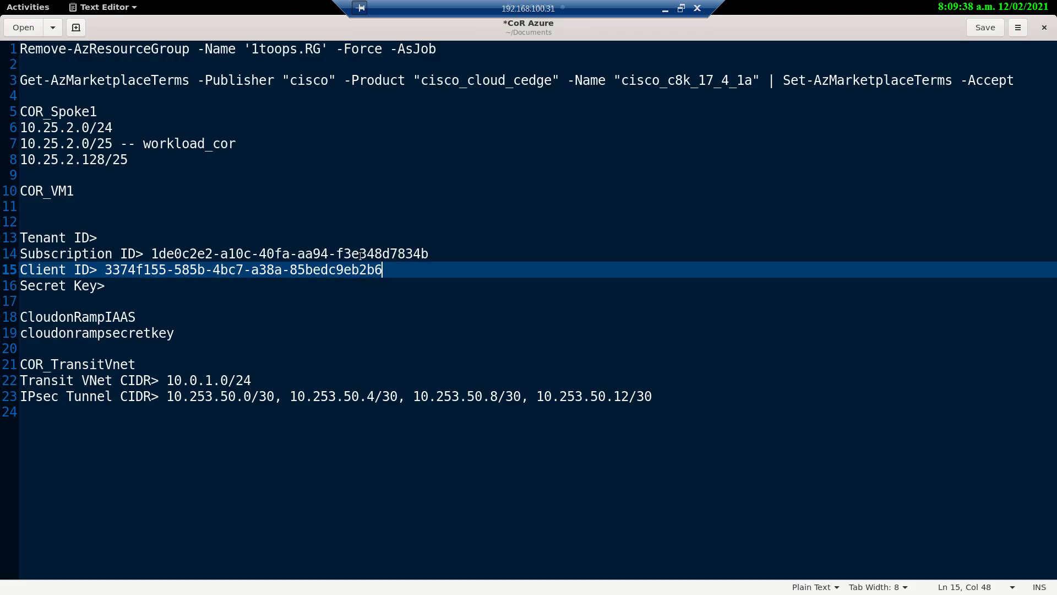
{"action": "left_click", "coordinate": [130, 242]}
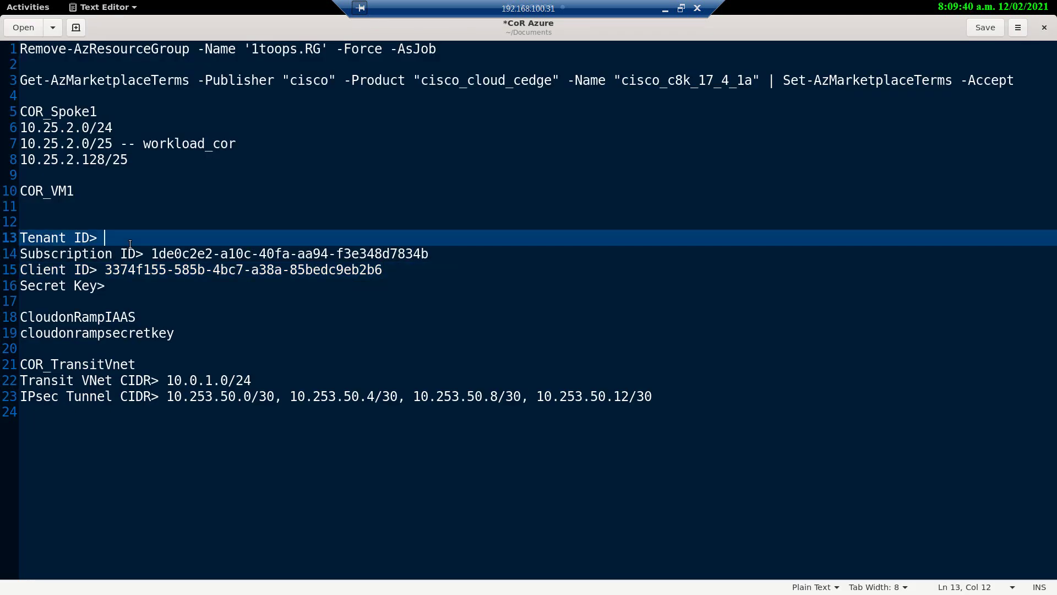
{"action": "key", "text": "ctrl+v"}
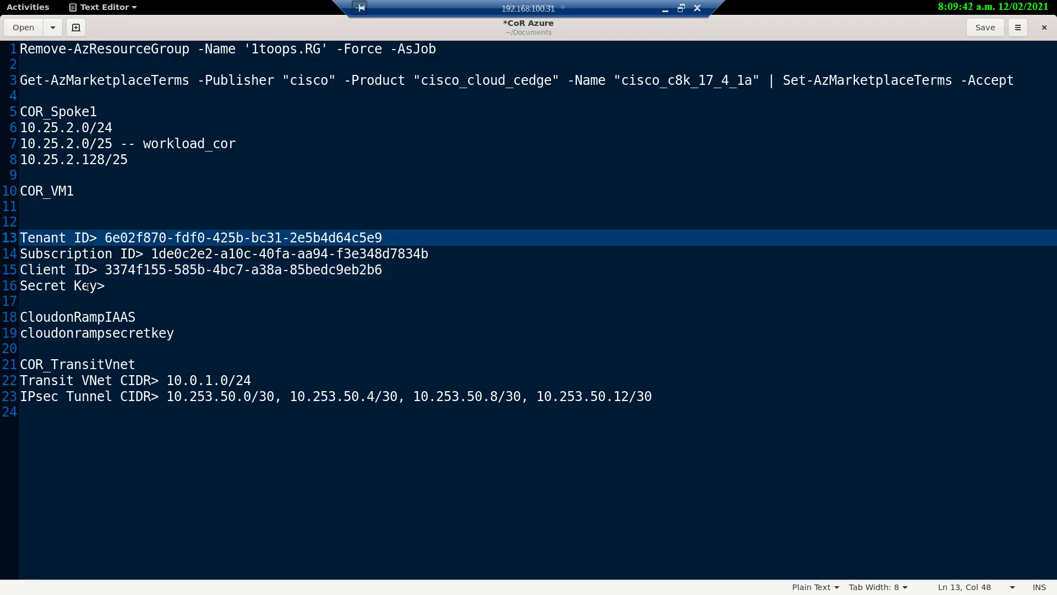
In Firefox, add a client secret to the CloudonRampIAAS registration, using the description cloudonrampsecretkey copied from the CoR Azure notes in Text Editor
{"action": "left_click_drag", "start_coordinate": [90, 286], "coordinate": [42, 283]}
{"action": "key", "text": "alt+Tab"}
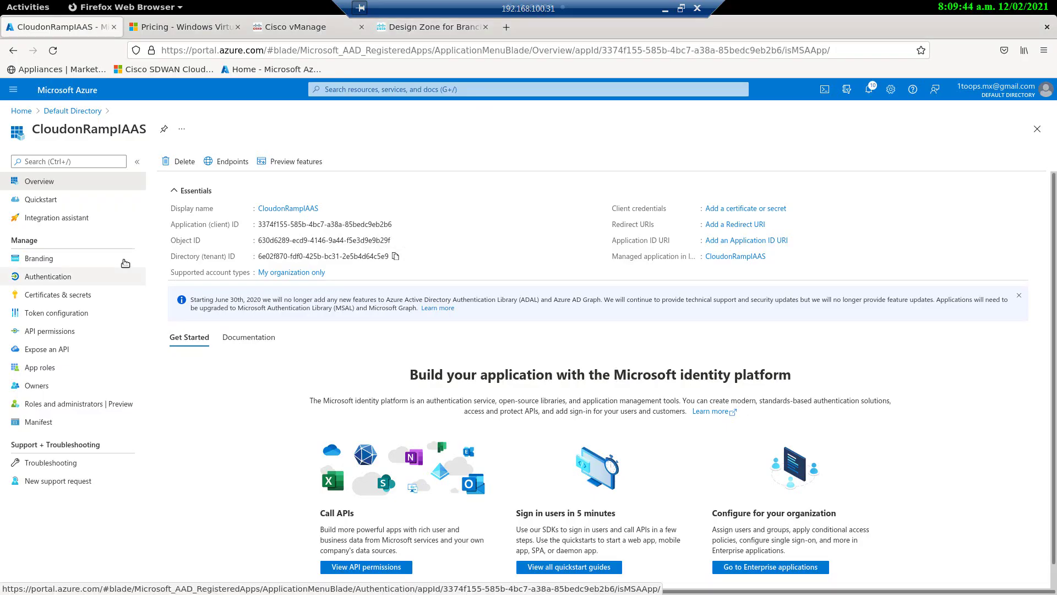
{"action": "left_click", "coordinate": [65, 301]}
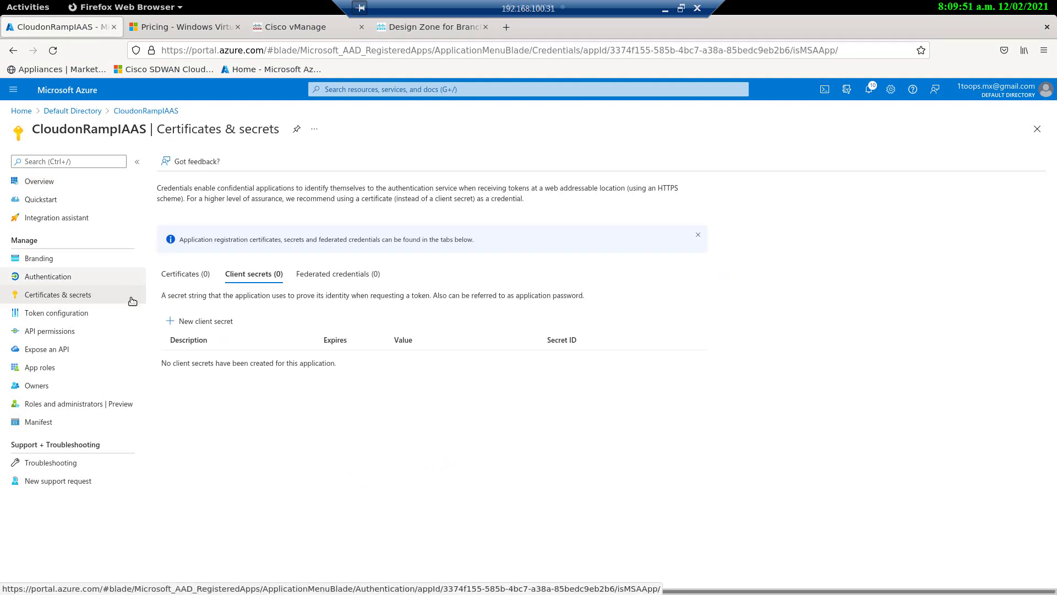
{"action": "left_click", "coordinate": [208, 324]}
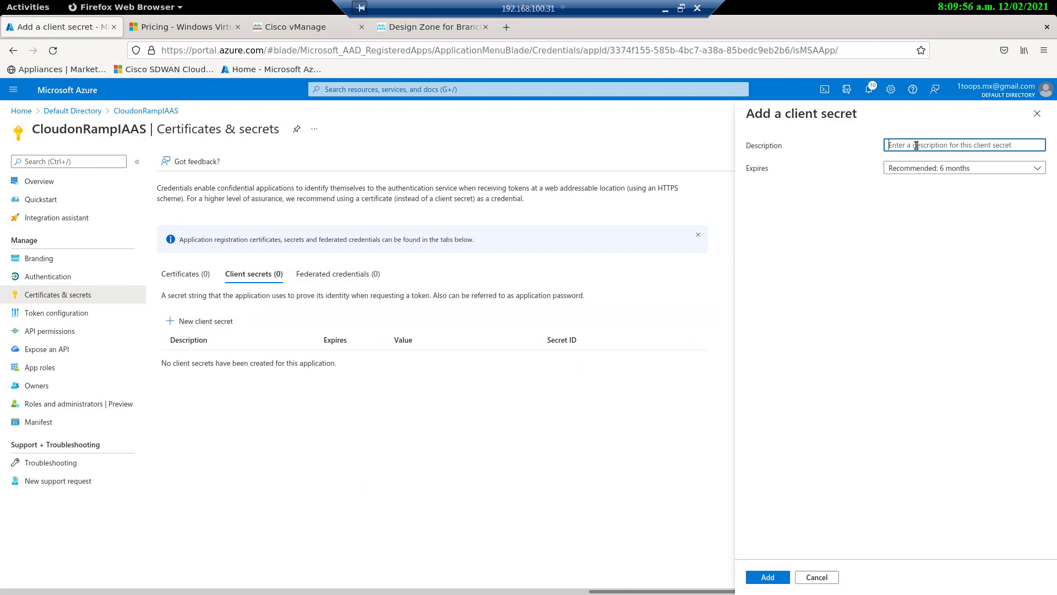
{"action": "key", "text": "alt+Tab"}
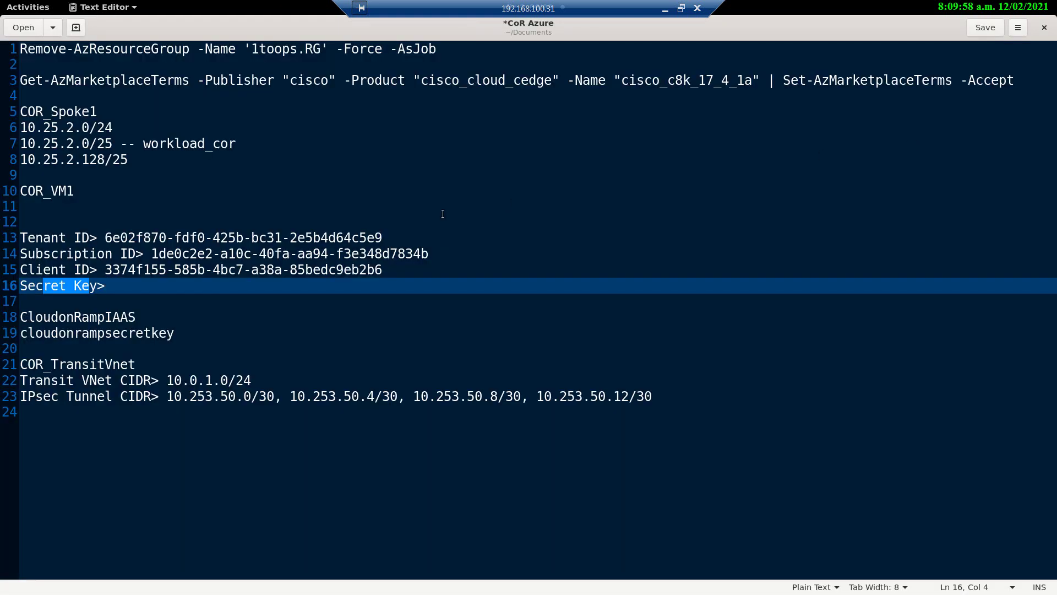
{"action": "double_click", "coordinate": [141, 329]}
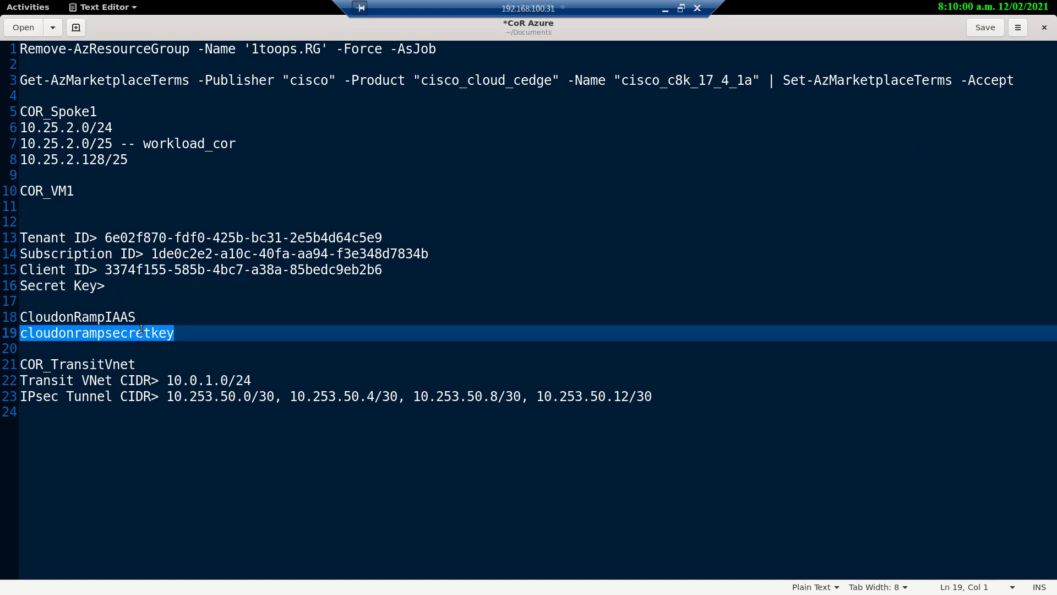
{"action": "key", "text": "ctrl+c"}
{"action": "key", "text": "alt+Tab"}
{"action": "key", "text": "ctrl+v"}
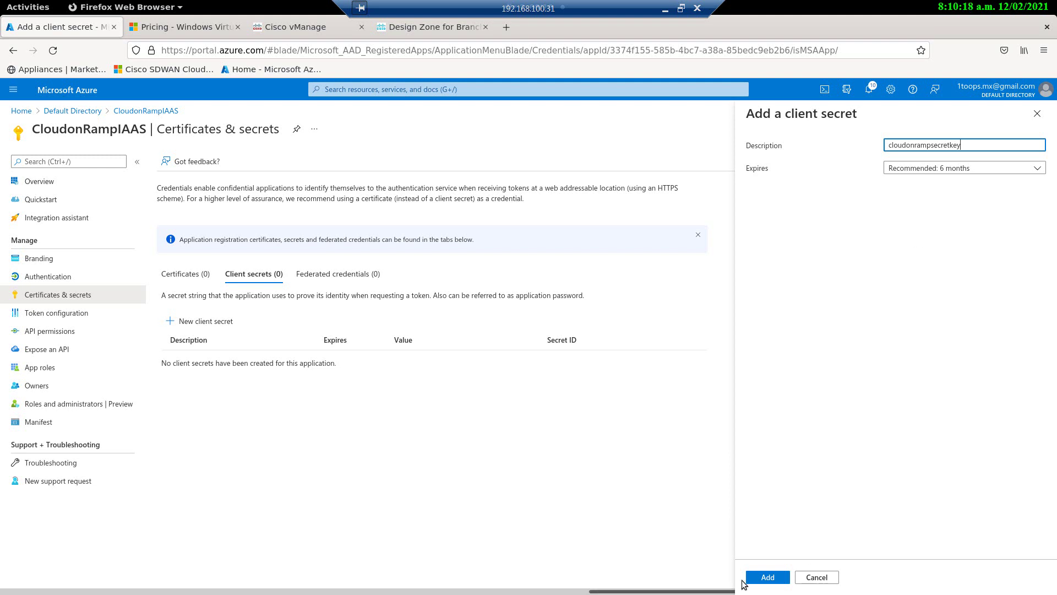
{"action": "left_click", "coordinate": [767, 577]}
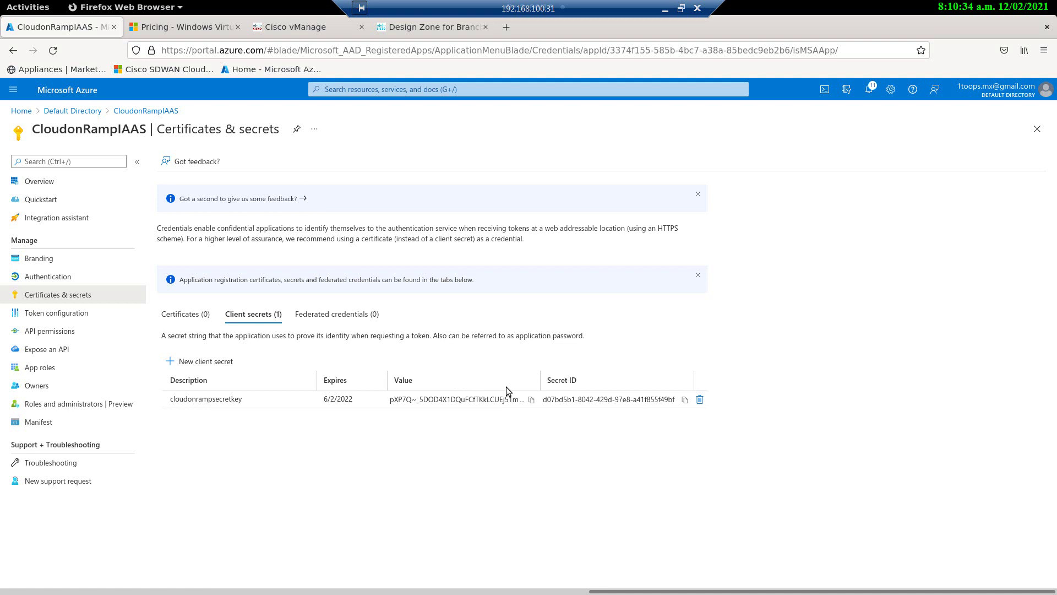
Copy the new client secret's value from Firefox and paste it after the Secret Key label in the CoR Azure notes in Text Editor
{"action": "left_click", "coordinate": [532, 401]}
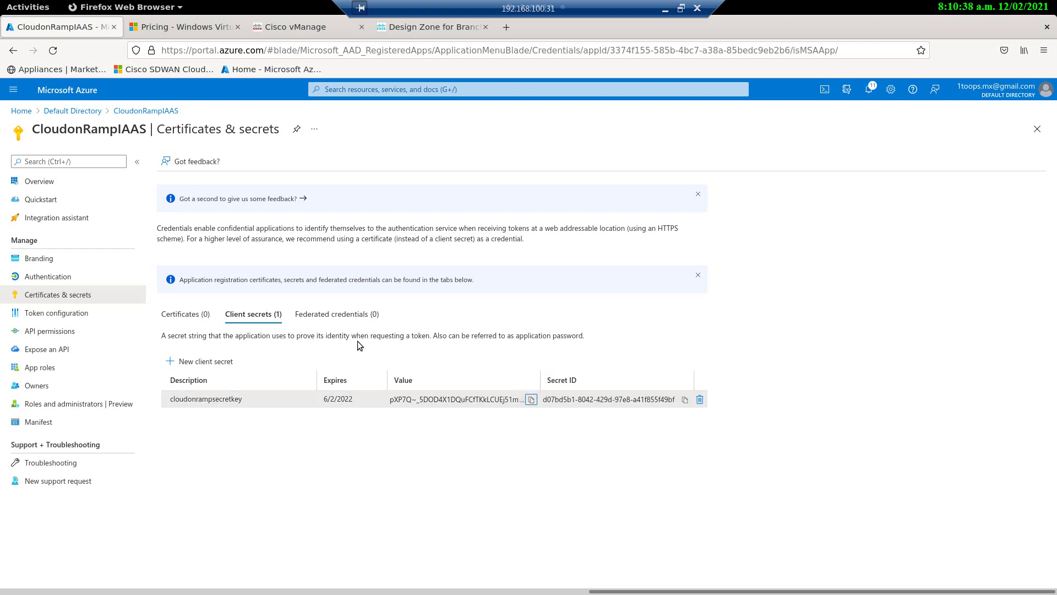
{"action": "key", "text": "alt+Tab"}
{"action": "left_click", "coordinate": [123, 285]}
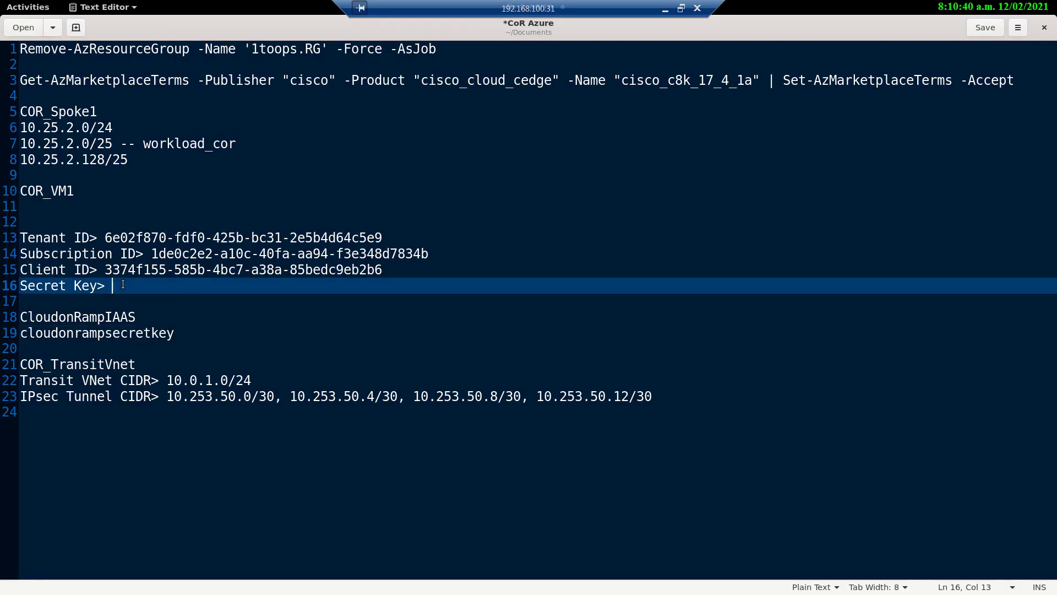
{"action": "key", "text": "ctrl+v"}
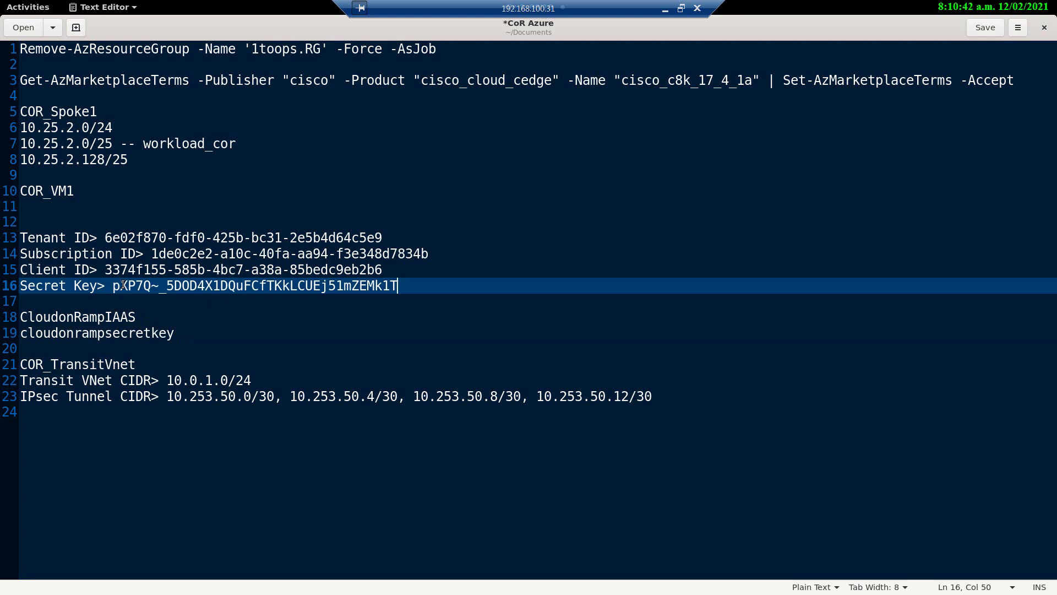